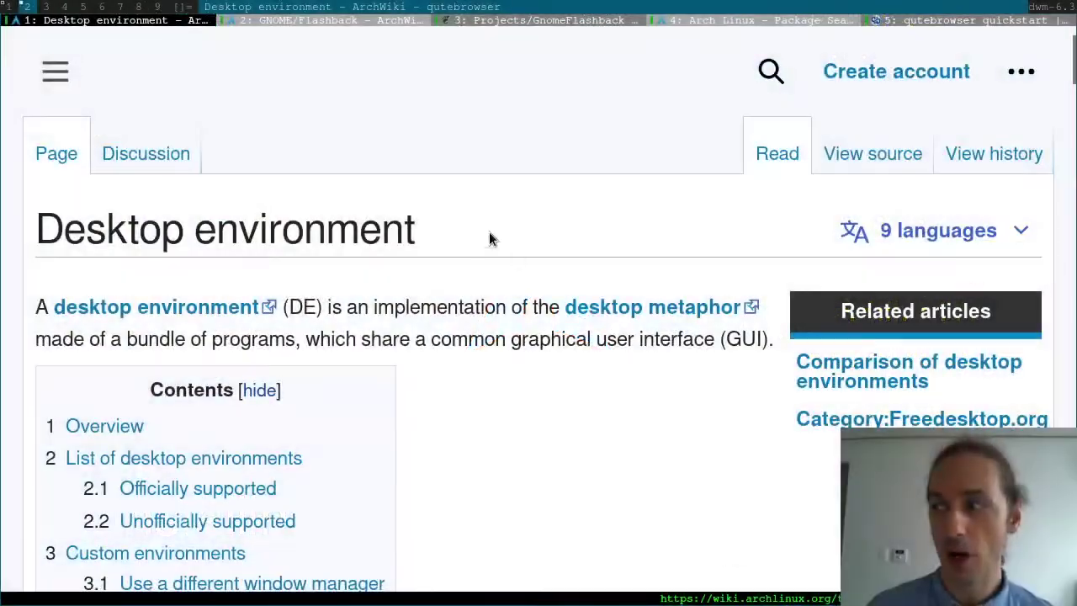
# Examine the officially supported entries in the ArchWiki list of desktop environments, from Budgie through KDE Plasma
pyautogui.tripleClick(84, 225)
pyautogui.click(515, 241)
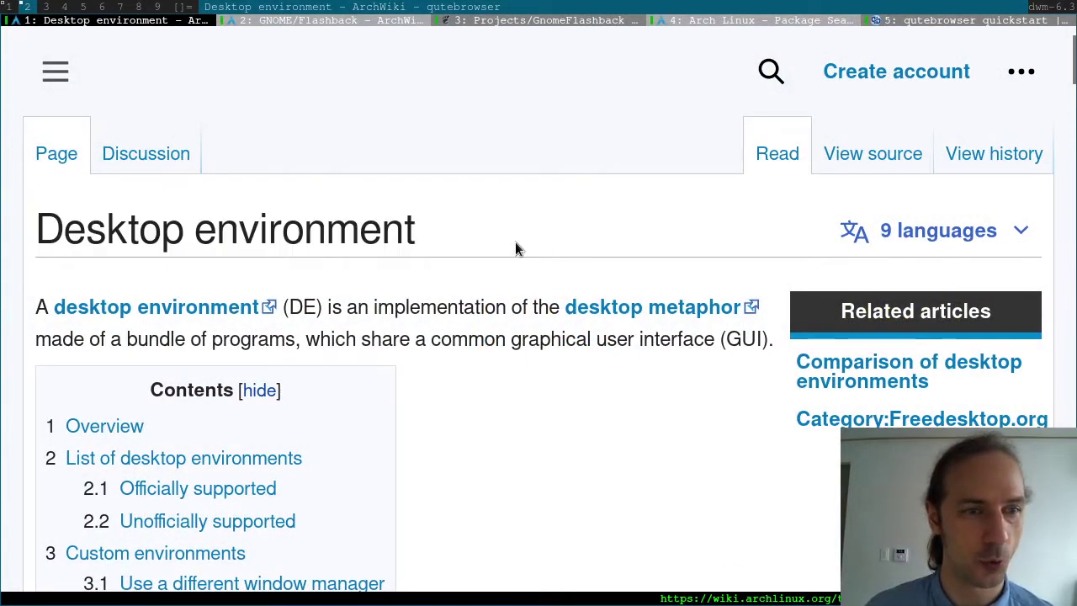
pyautogui.scroll(-4, 515, 242)
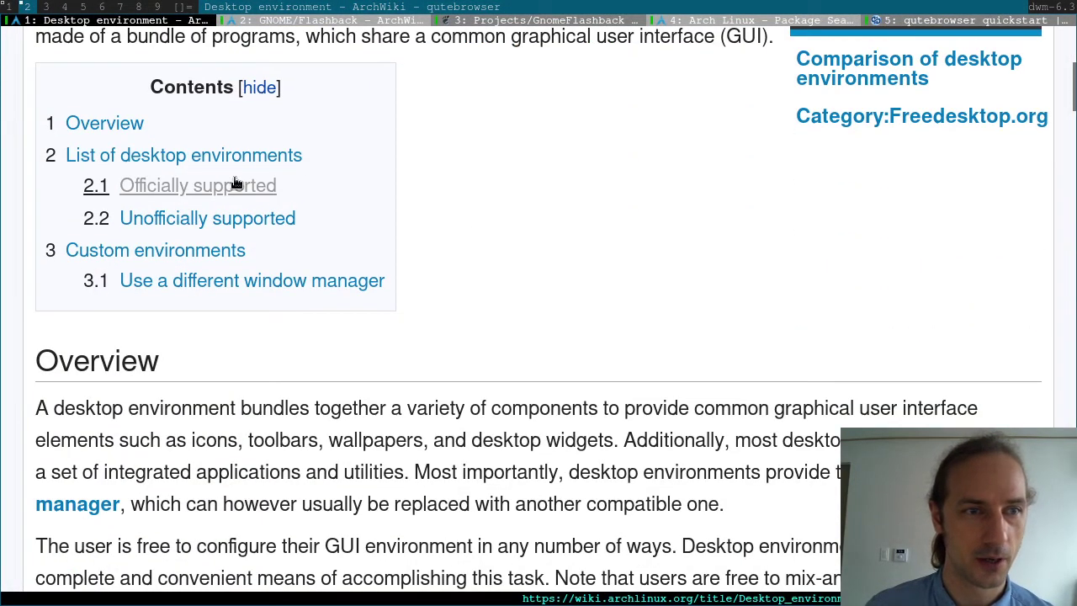
pyautogui.click(236, 185)
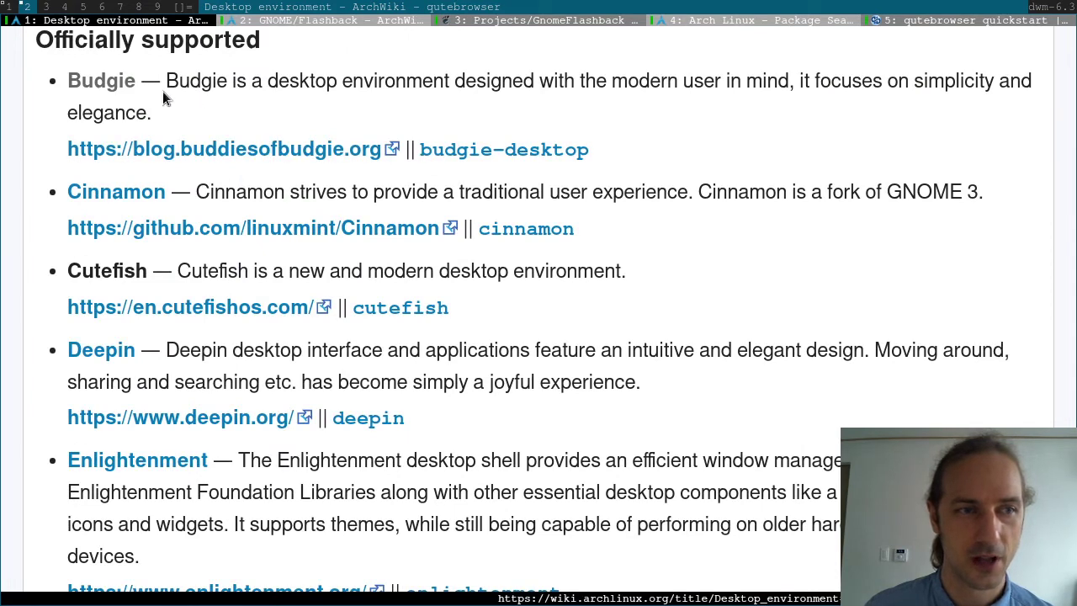
pyautogui.scroll(-3, 171, 204)
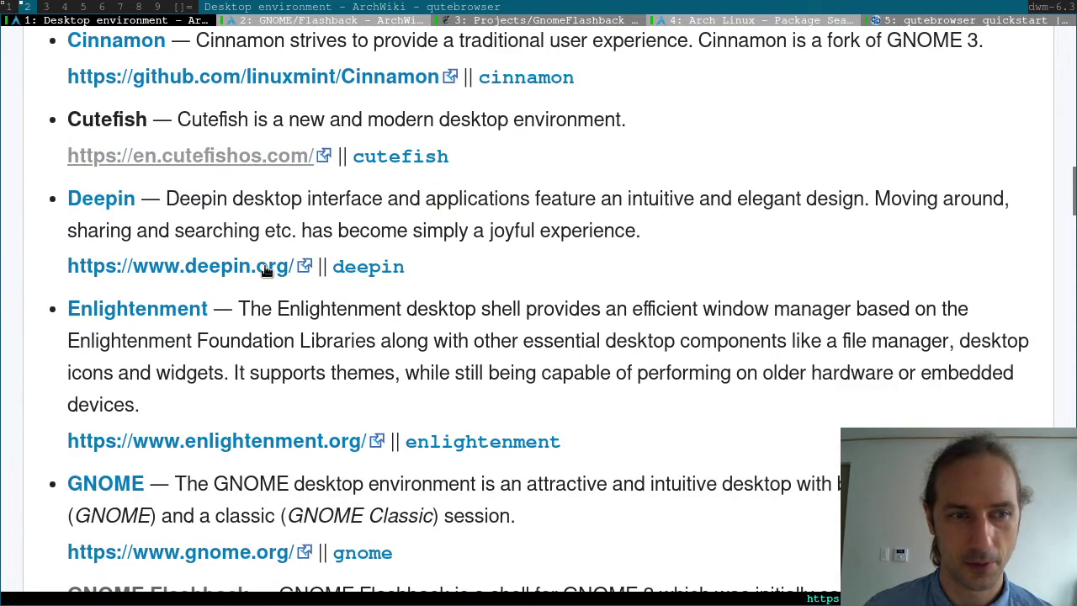
pyautogui.scroll(-2, 360, 254)
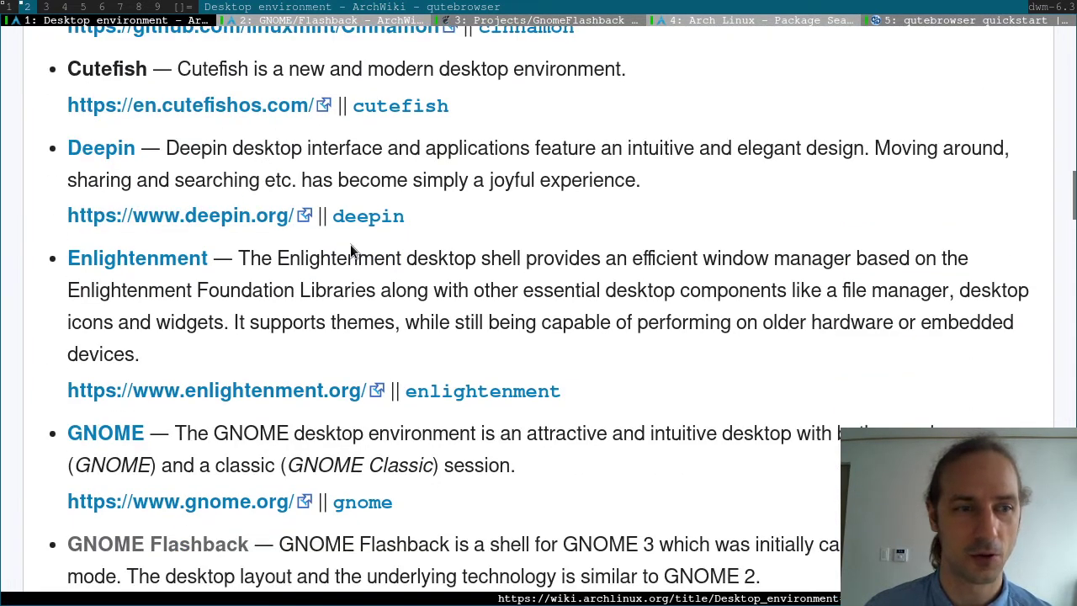
pyautogui.scroll(-2, 350, 250)
pyautogui.scroll(-2, 349, 290)
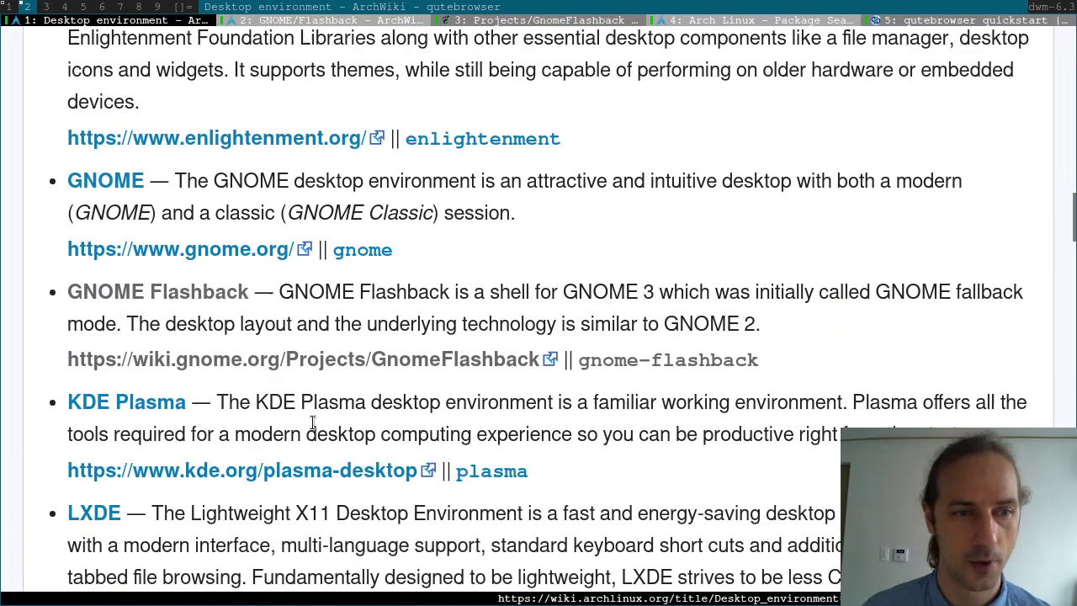
# Read the ArchWiki introduction to GNOME/Flashback and examine the desktop screenshot on the GNOME Wiki's GnomeFlashback project page
pyautogui.click(339, 22)
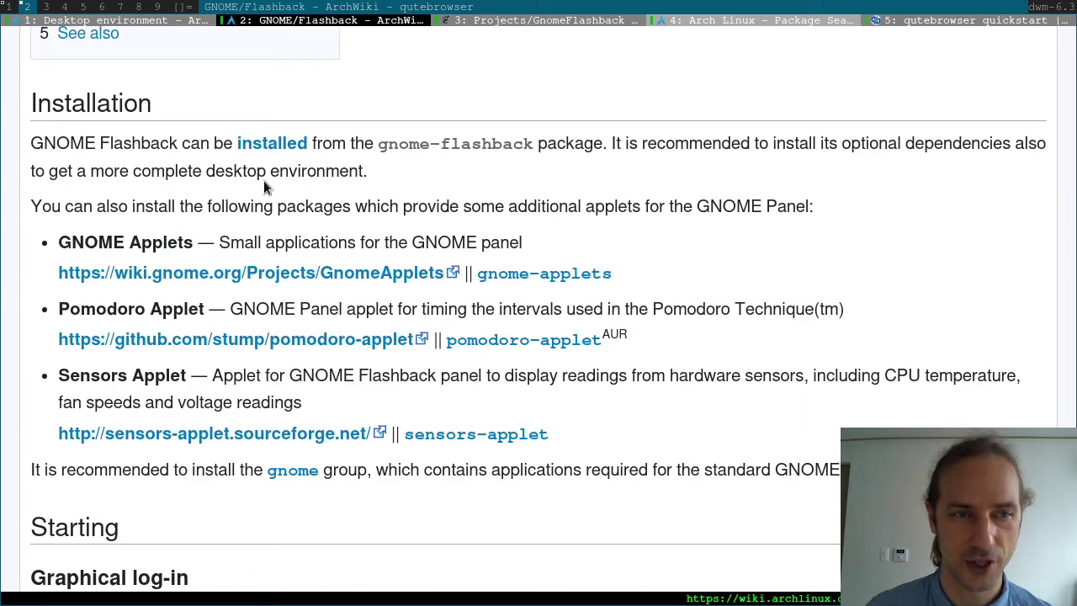
pyautogui.scroll(8, 209, 172)
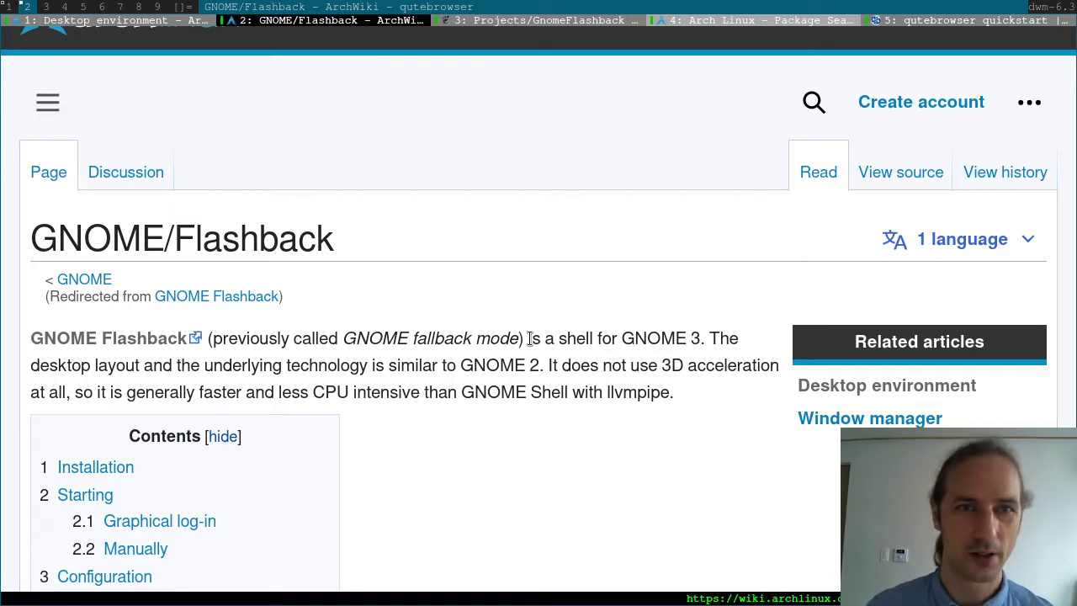
pyautogui.click(542, 20)
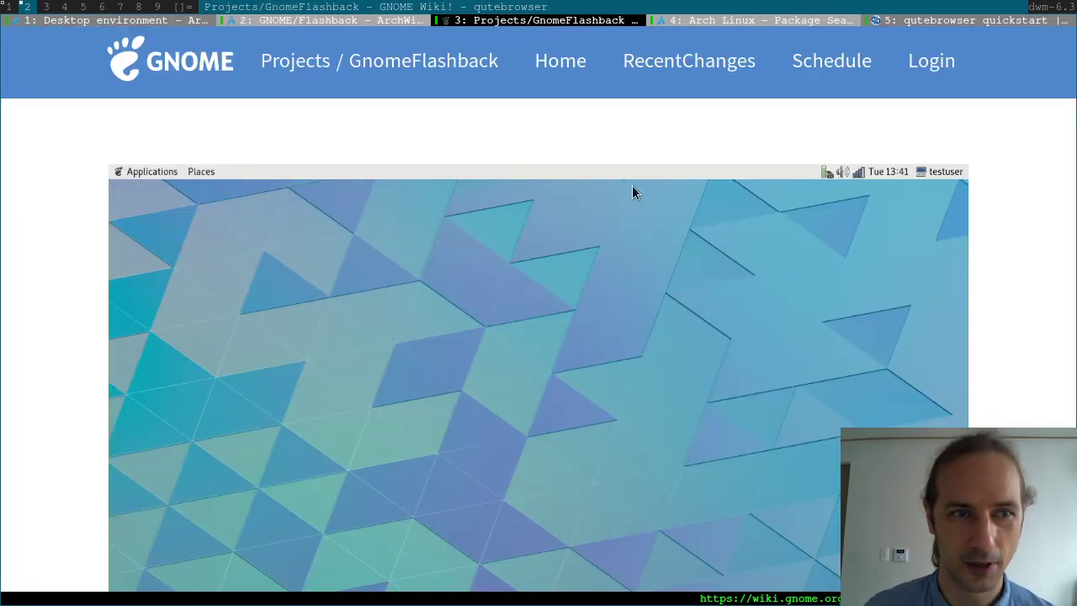
pyautogui.scroll(-3, 633, 296)
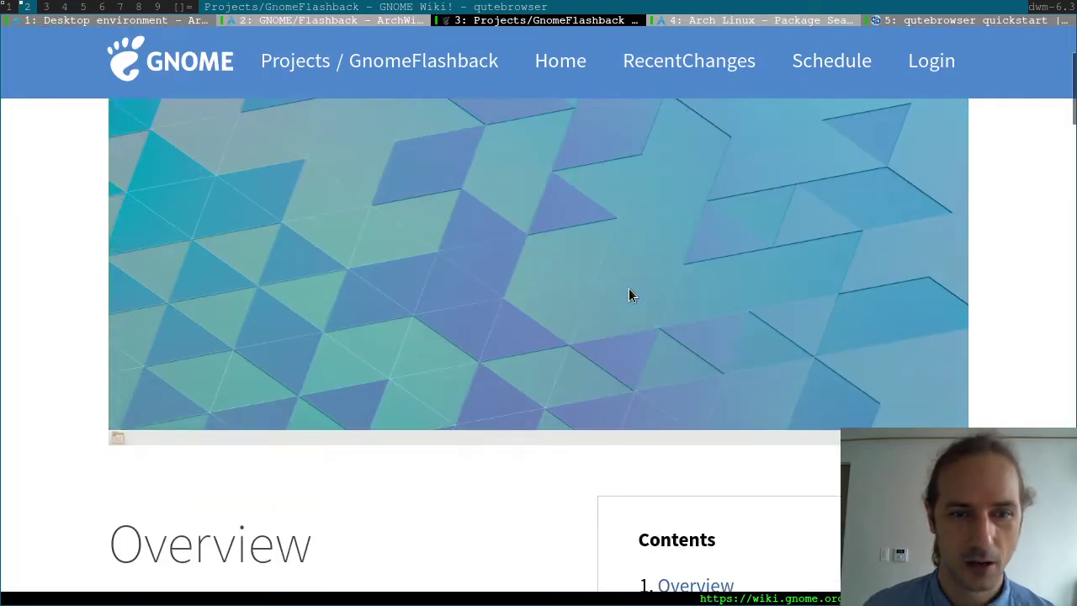
pyautogui.scroll(2, 379, 369)
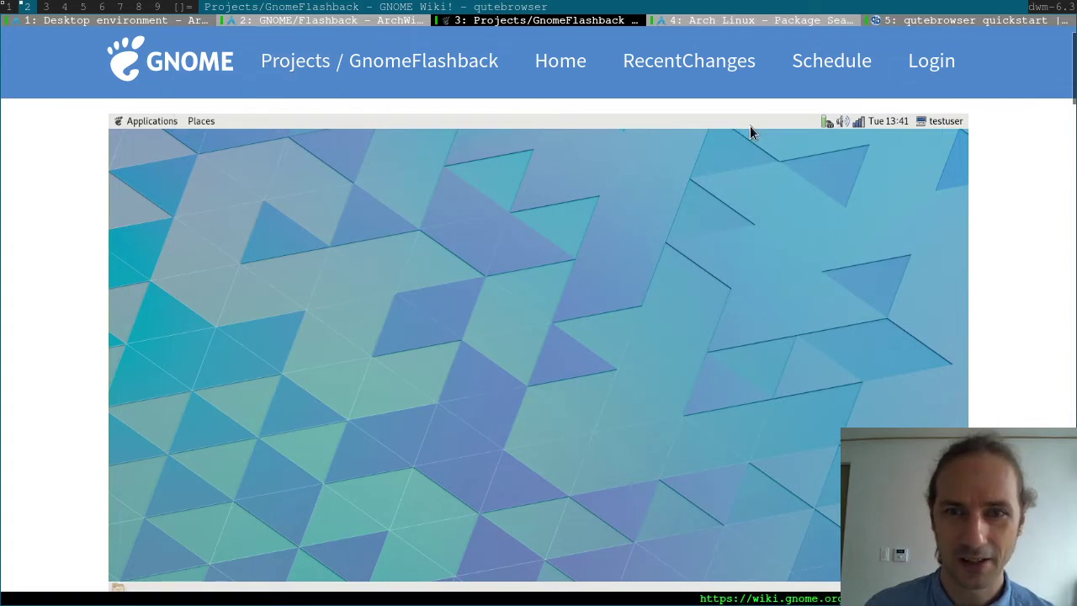
pyautogui.scroll(-1, 970, 256)
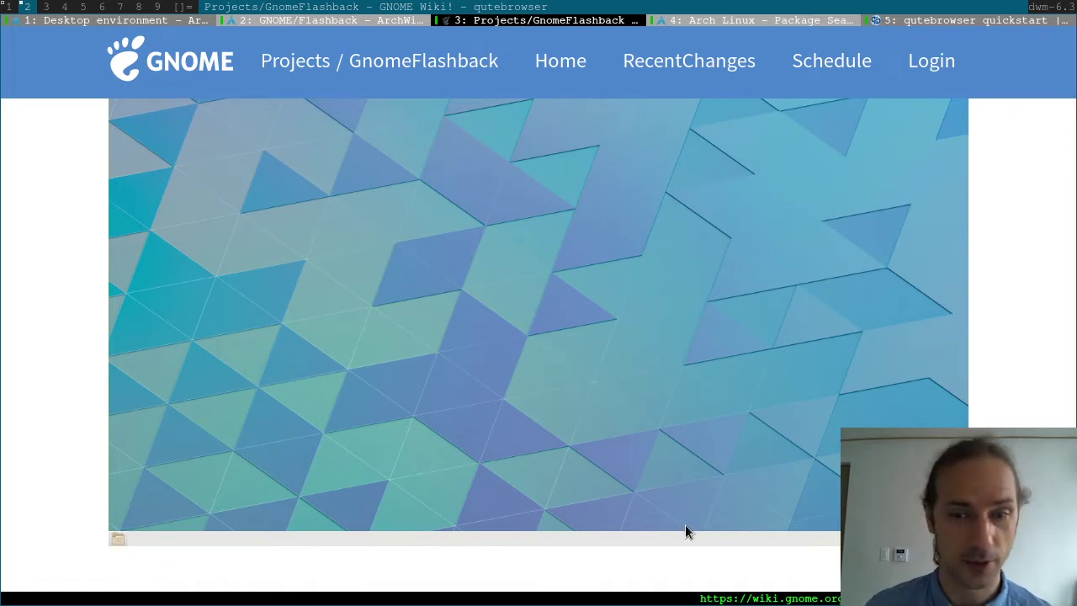
pyautogui.scroll(1, 905, 409)
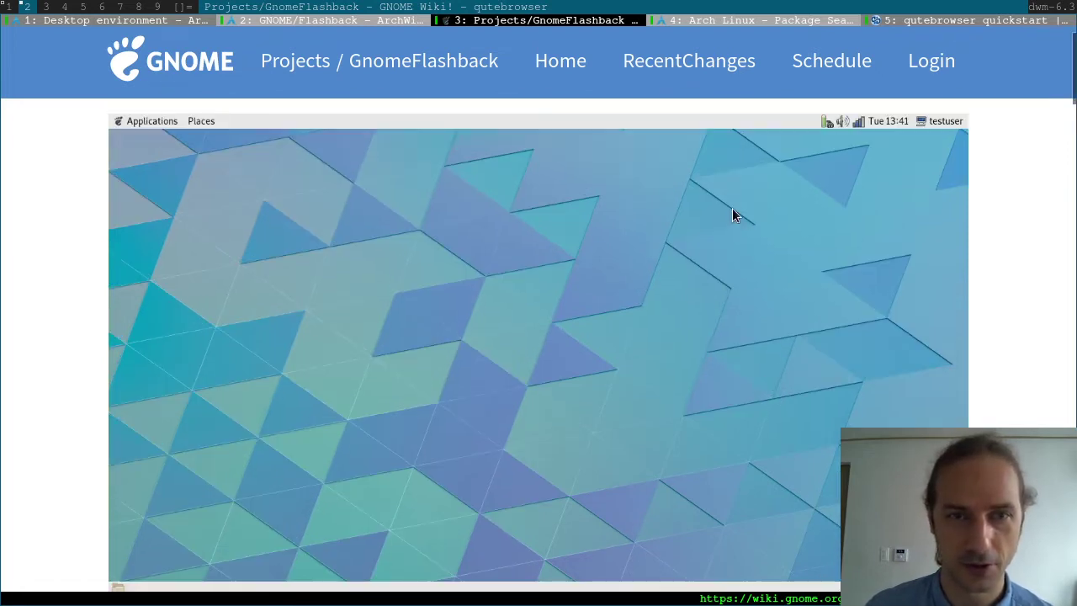
pyautogui.scroll(-1, 732, 212)
pyautogui.moveTo(682, 310)
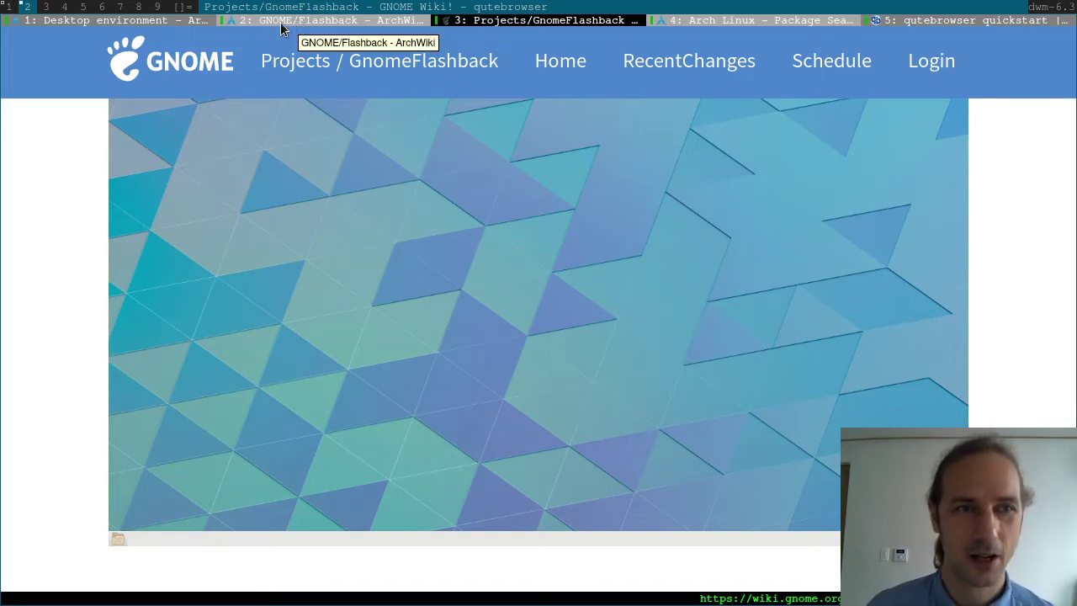
# Review the Installation section of the ArchWiki GNOME/Flashback page and the GNOME Flashback entry in the desktop environment list
pyautogui.click(242, 25)
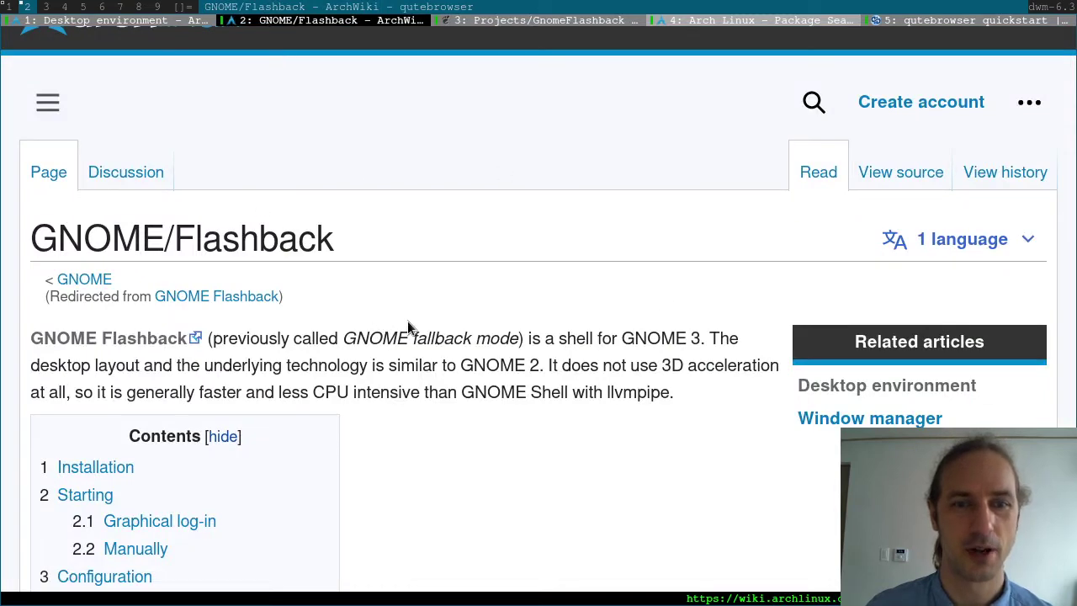
pyautogui.scroll(-5, 433, 349)
pyautogui.scroll(-9, 438, 363)
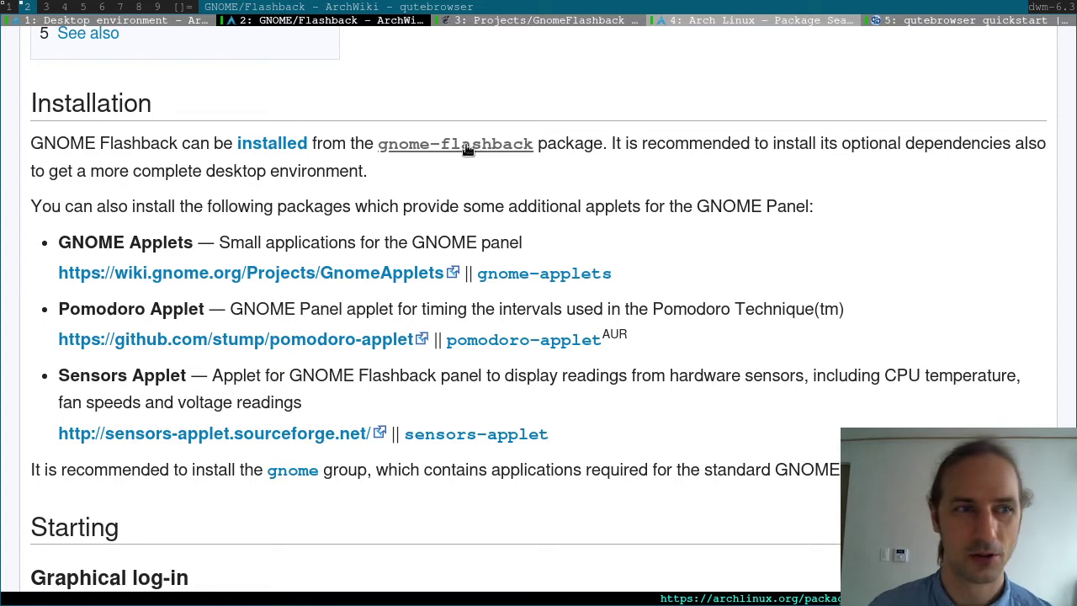
pyautogui.click(135, 20)
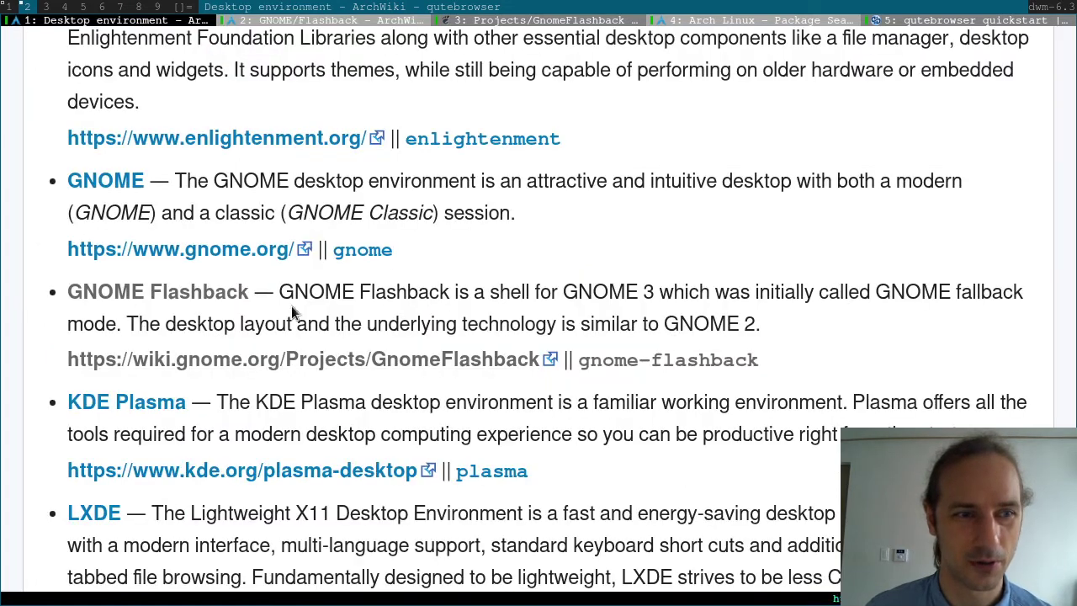
pyautogui.click(350, 23)
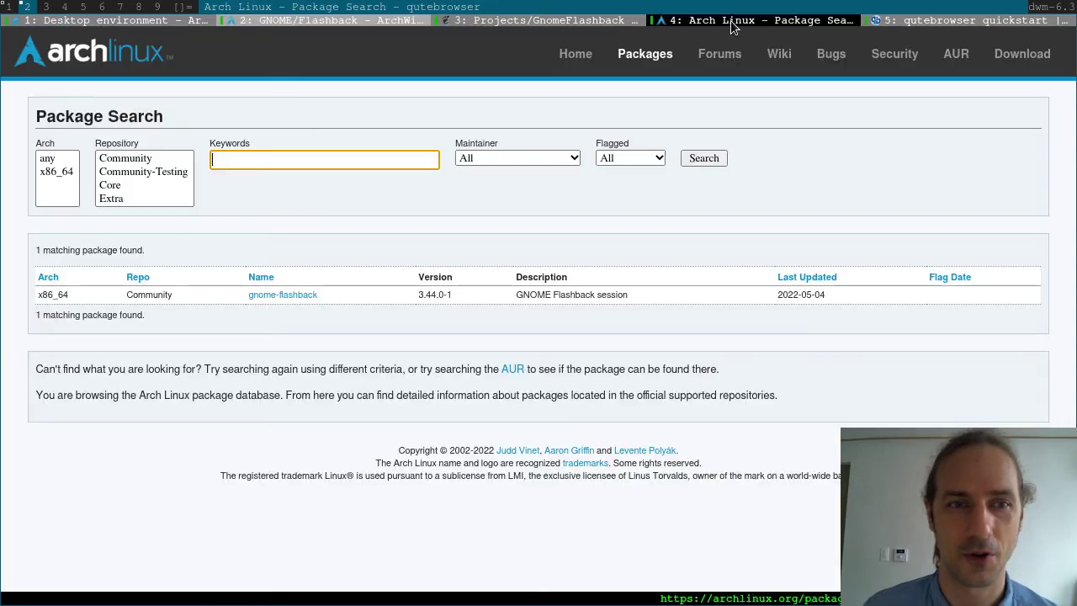
# Open the gnome-flashback package details from the Arch Linux package search results and examine its dependencies
pyautogui.click(732, 23)
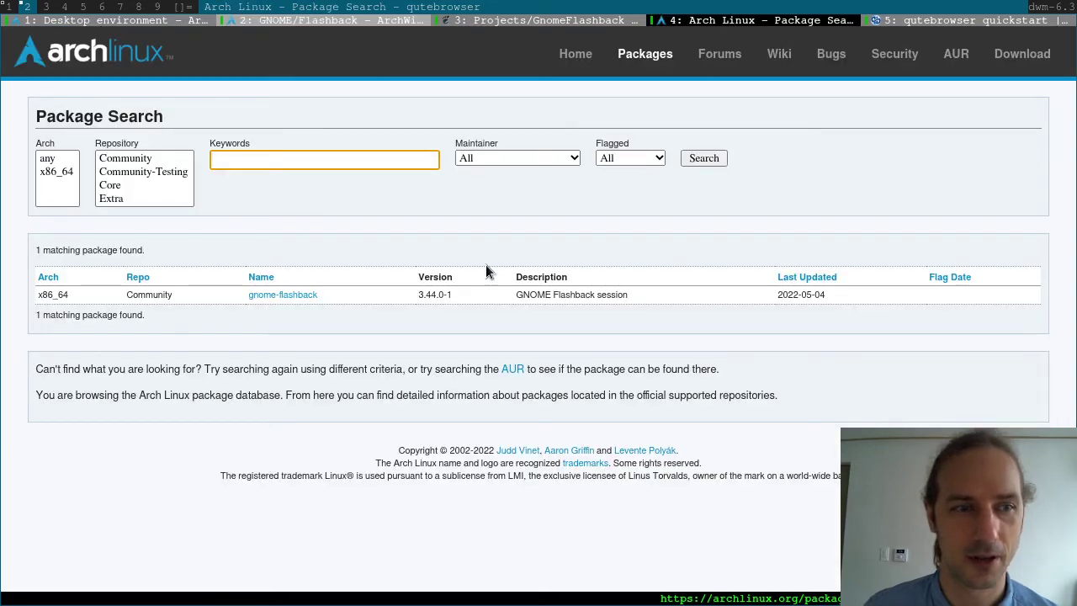
pyautogui.click(284, 296)
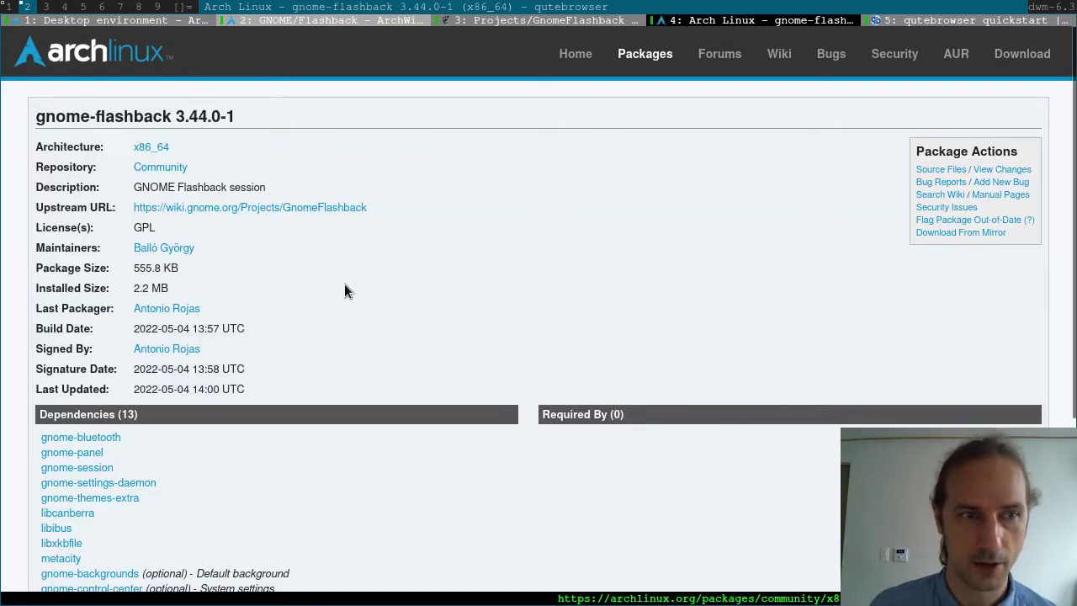
pyautogui.scroll(2, 342, 291)
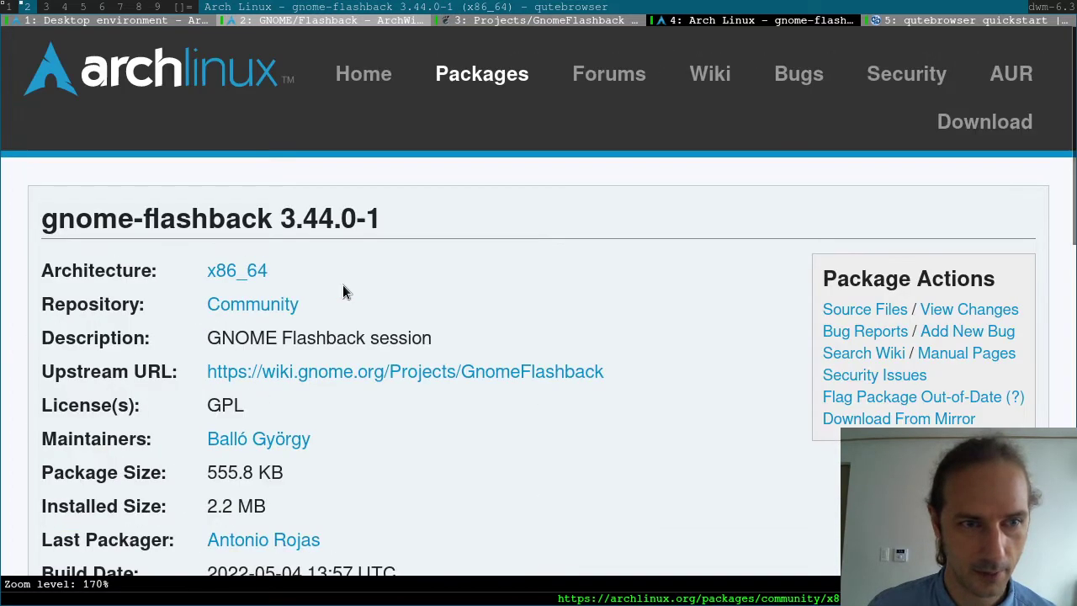
pyautogui.scroll(1, 502, 311)
pyautogui.scroll(-1, 504, 313)
pyautogui.scroll(-1, 543, 324)
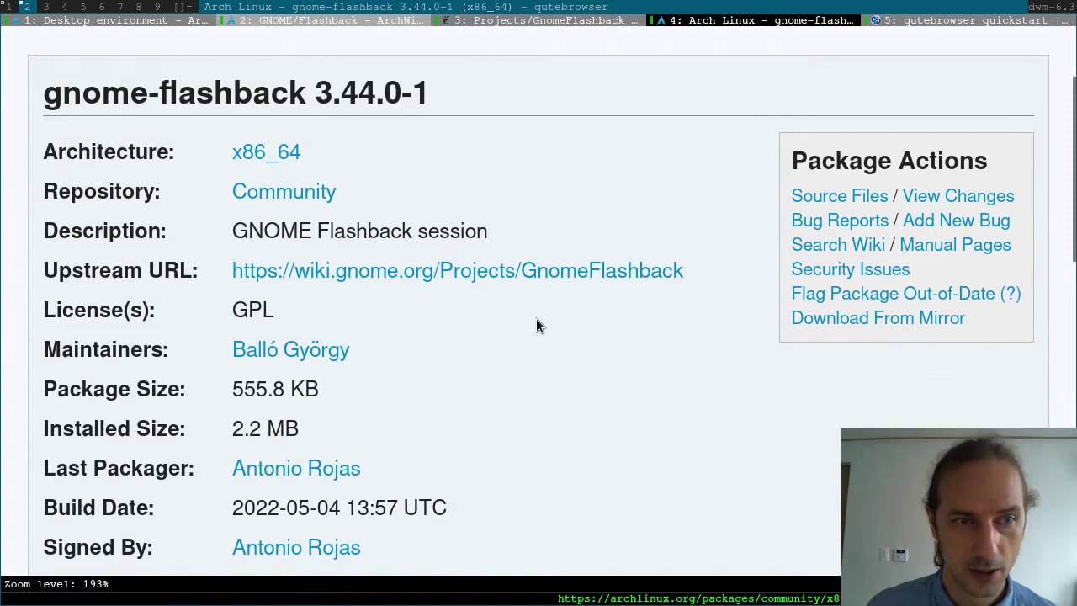
pyautogui.scroll(-6, 429, 305)
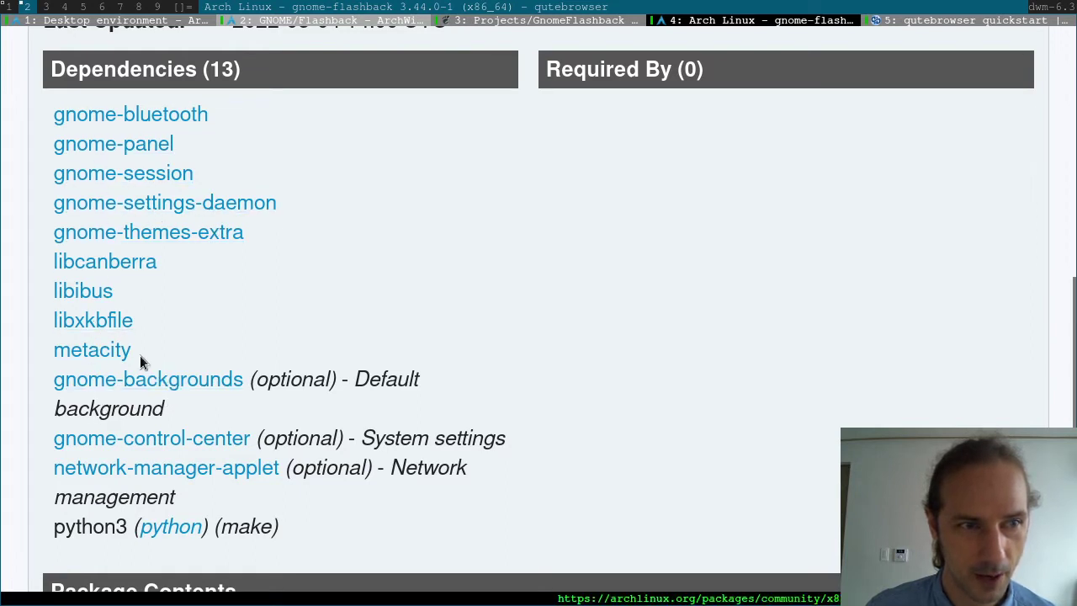
pyautogui.scroll(-1, 412, 177)
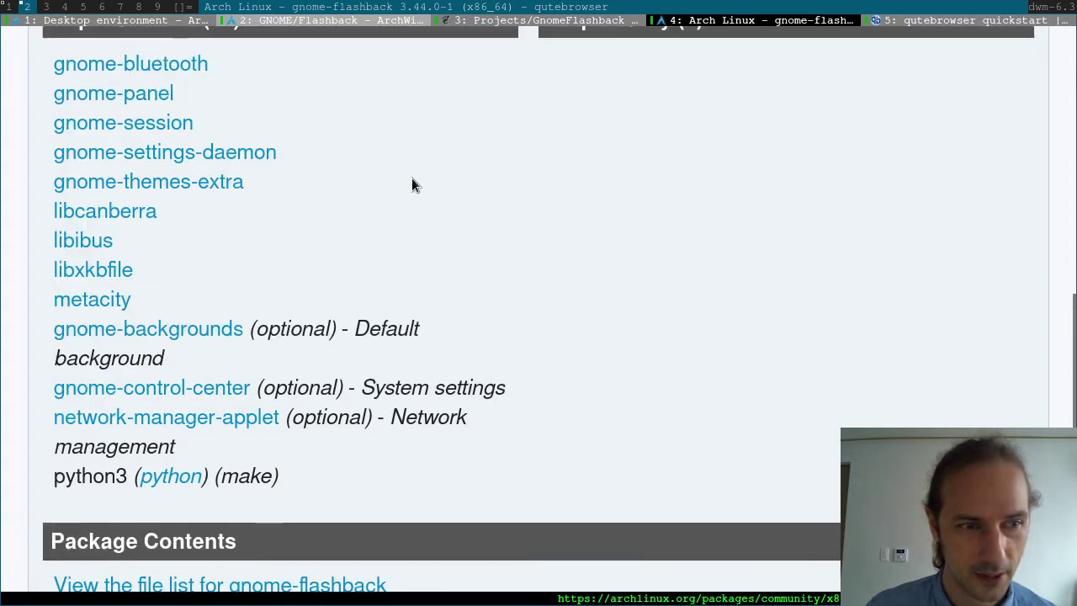
pyautogui.scroll(1, 227, 270)
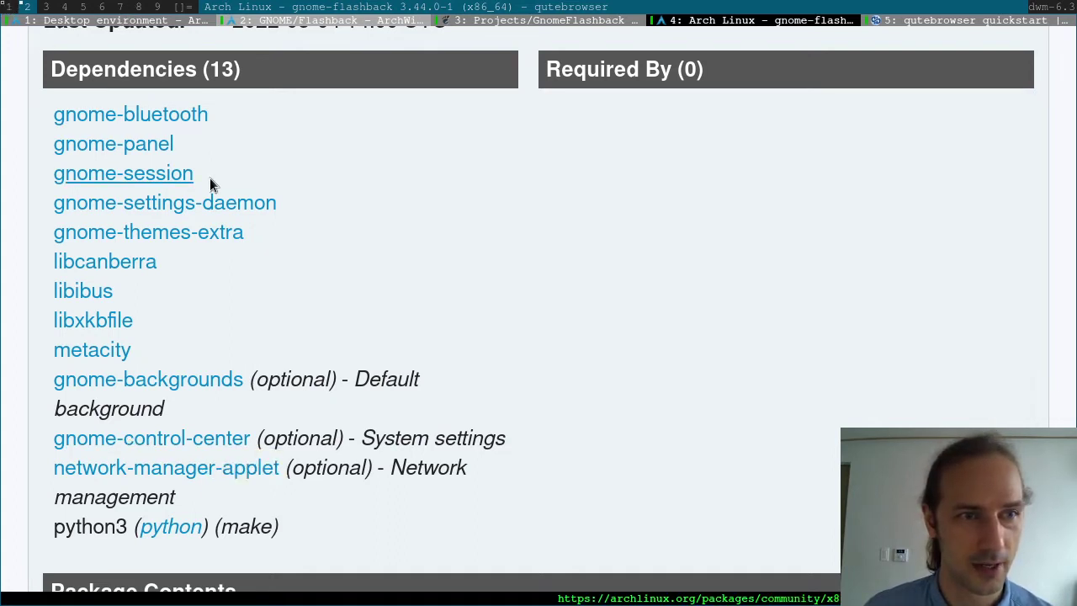
# Switch to the terminal and install gnome-flashback with sudo pacman -S, entering the account password and accepting the installation
pyautogui.click(346, 22)
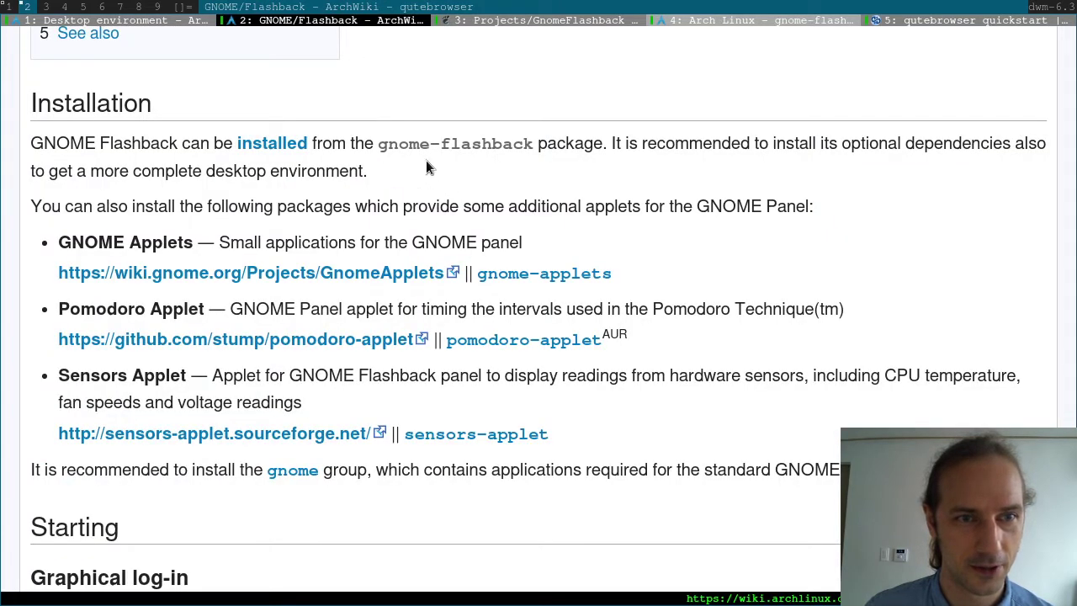
pyautogui.click(5, 8)
pyautogui.write('su')
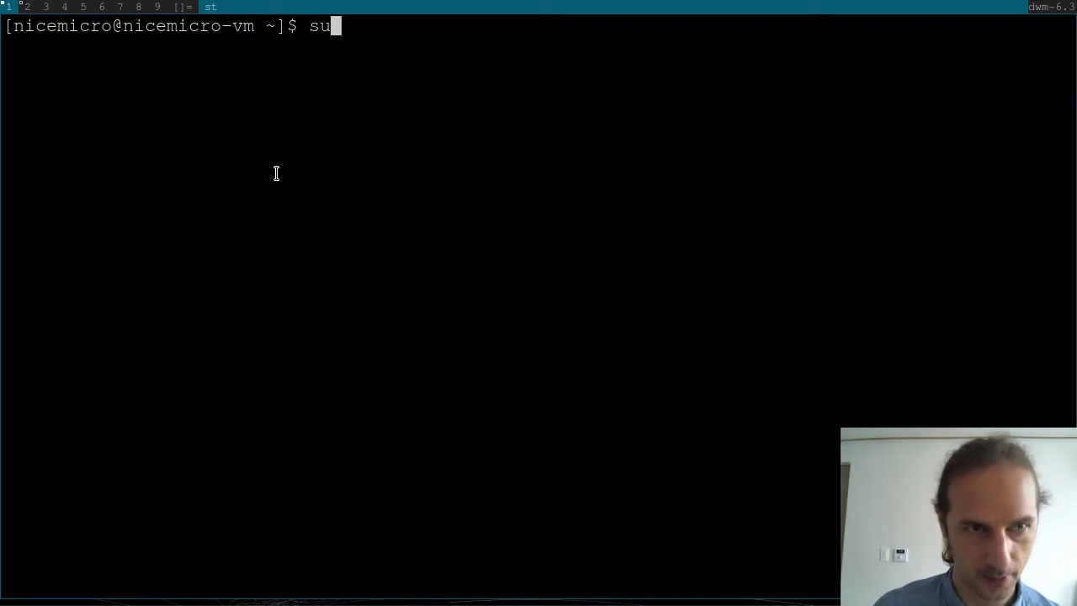
pyautogui.write('do pacman -S')
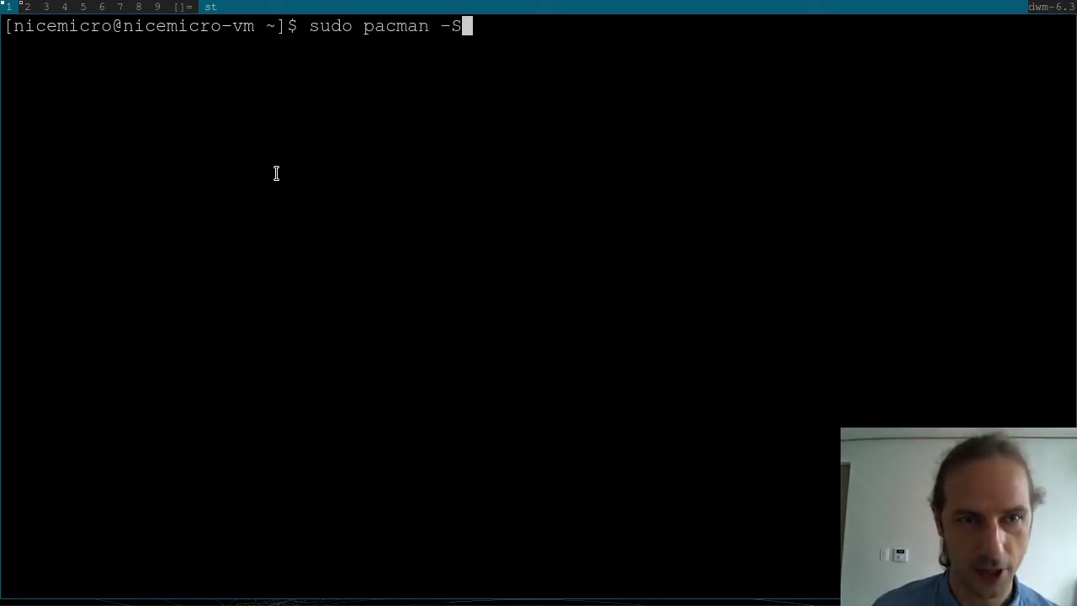
pyautogui.write(' gnome-f')
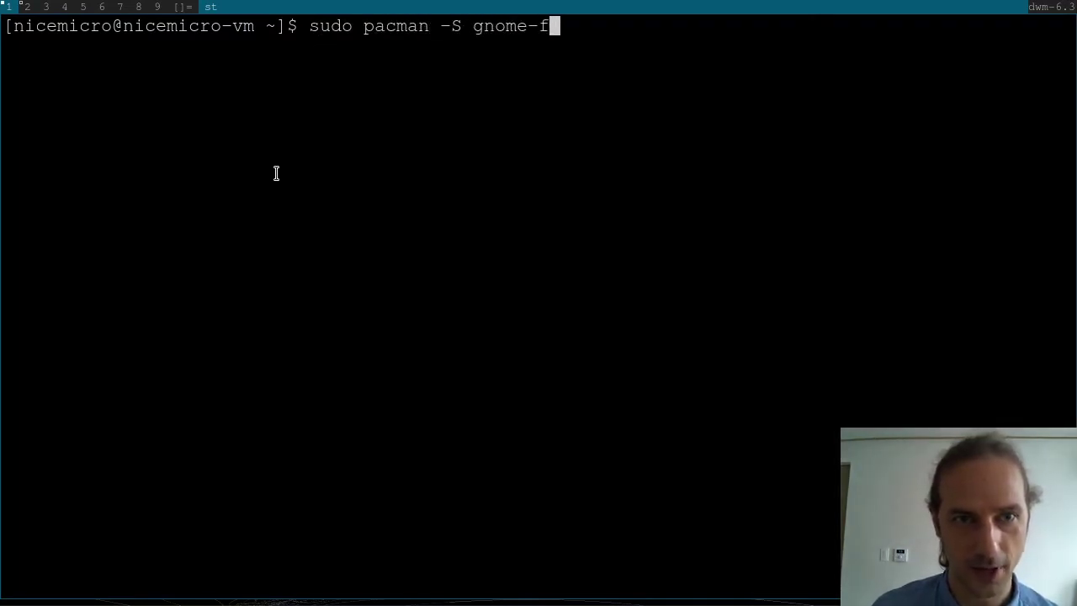
pyautogui.write('lashback')
pyautogui.press('Return')
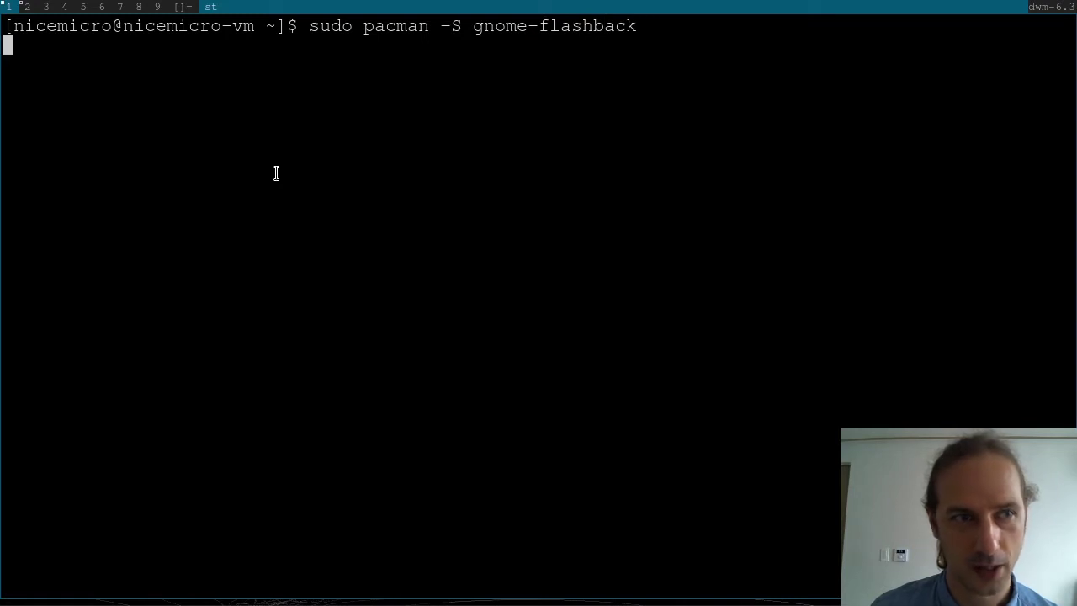
pyautogui.press('Return')
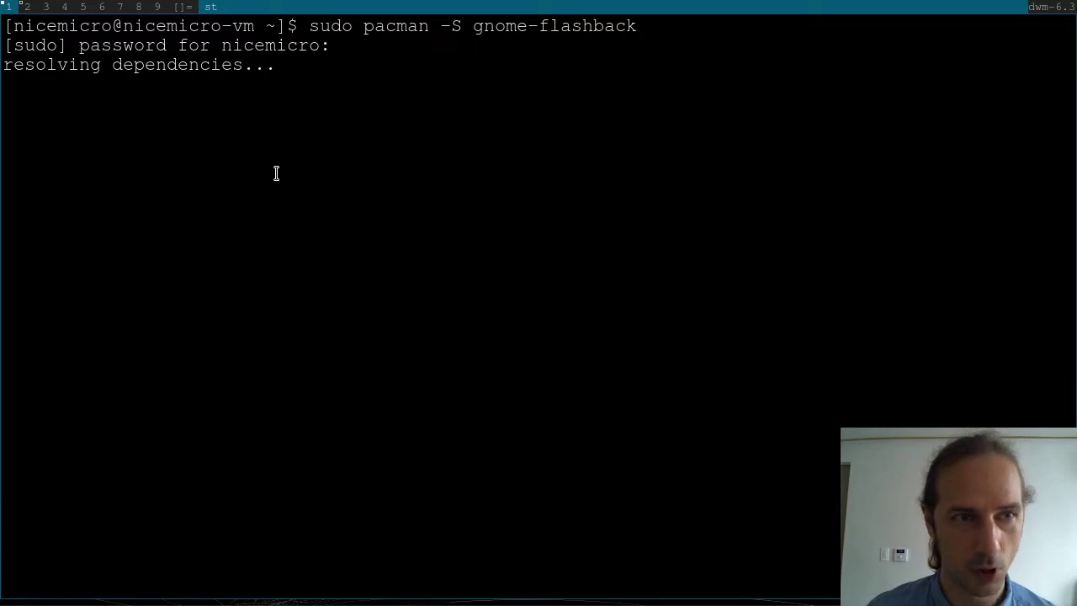
pyautogui.write('y')
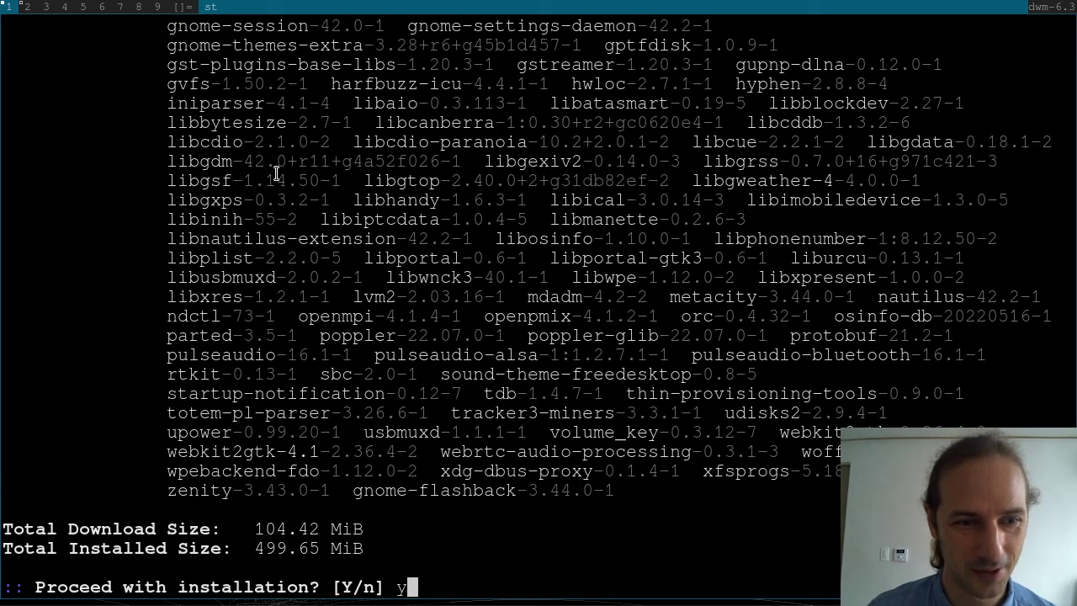
pyautogui.press('Return')
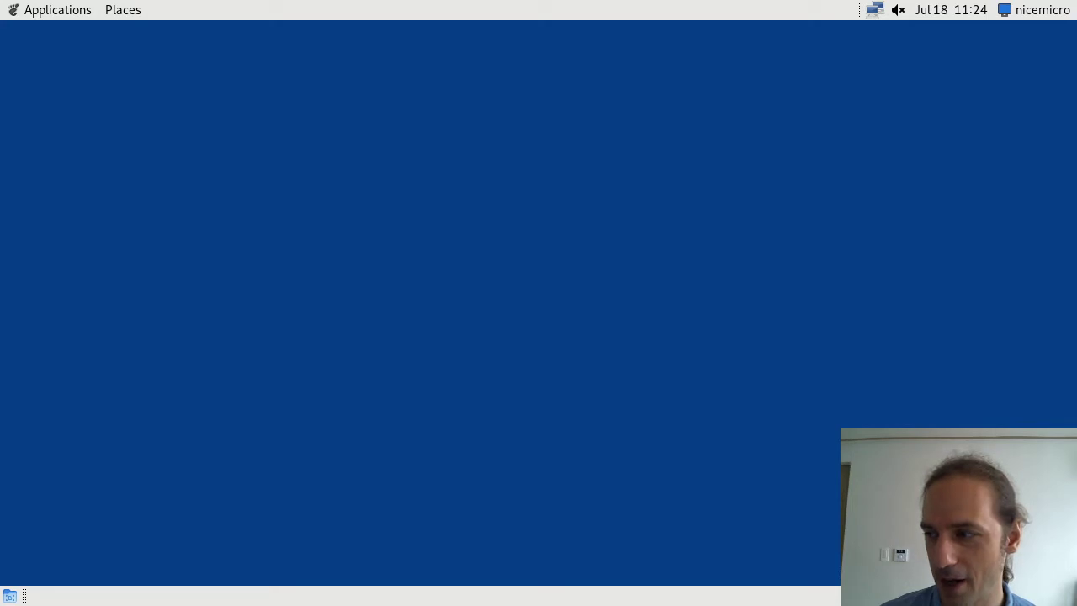
# Try switching workspaces in the GNOME Flashback session, return to the first workspace, and display the available Places
pyautogui.click(999, 599)
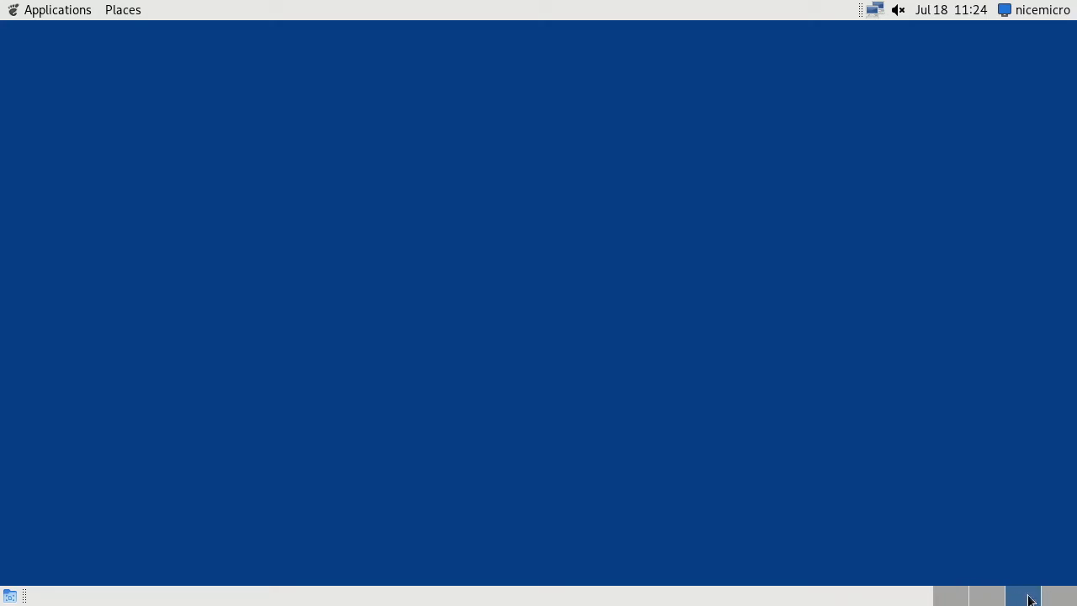
pyautogui.scroll(-1, 1033, 599)
pyautogui.click(950, 595)
pyautogui.click(115, 10)
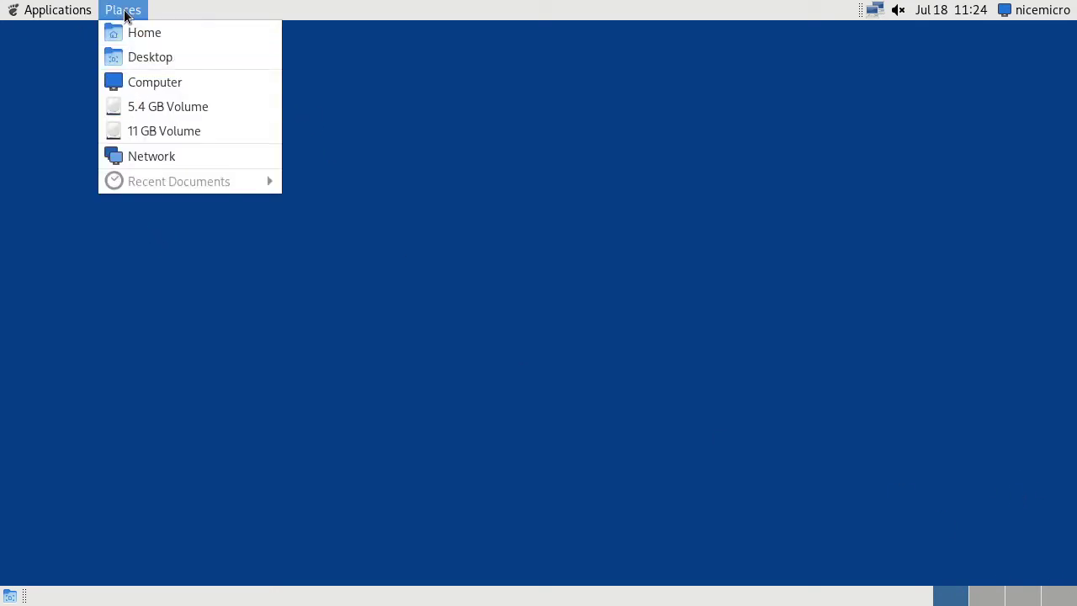
# Open the Home folder and try switching between the first and second workspaces, ending on the first
pyautogui.click(139, 33)
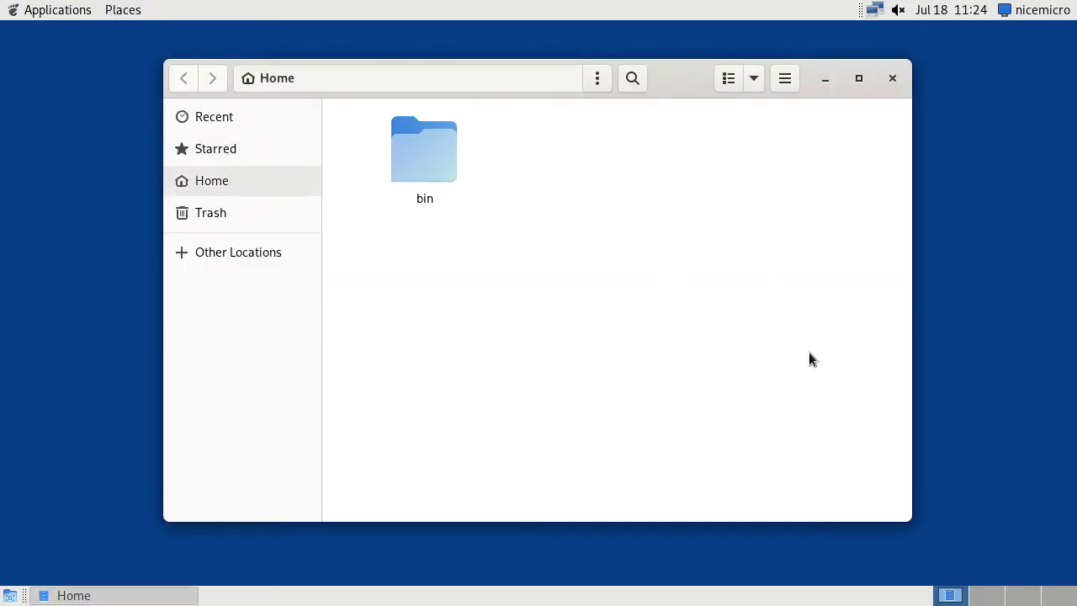
pyautogui.click(987, 591)
pyautogui.click(966, 598)
pyautogui.click(987, 594)
pyautogui.click(951, 596)
pyautogui.click(990, 596)
pyautogui.click(952, 596)
# Try hiding all windows to show the desktop, and restore the Home window
pyautogui.click(9, 597)
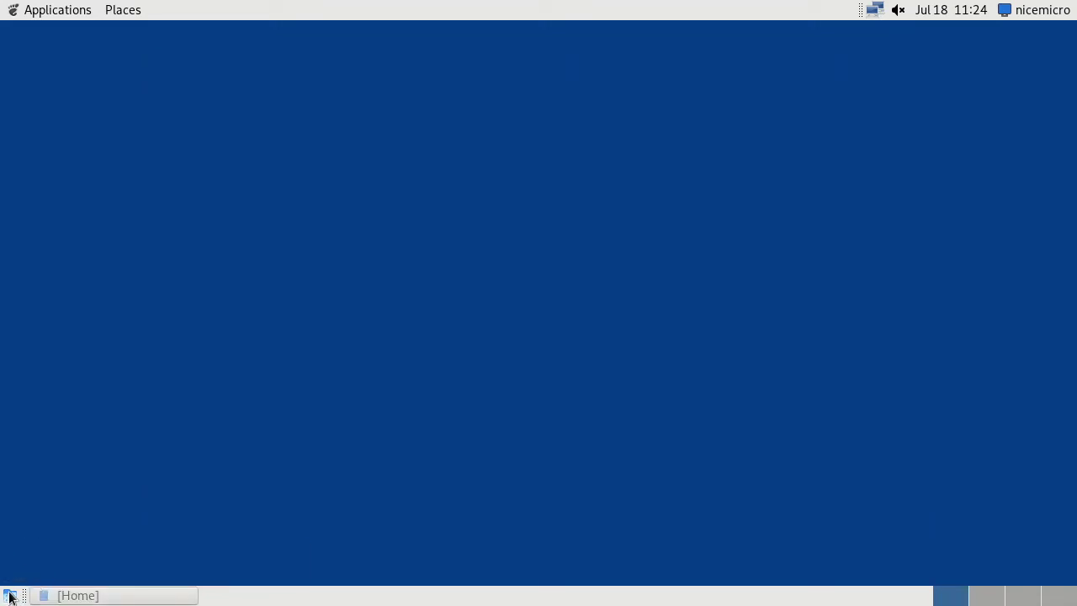
pyautogui.click(22, 596)
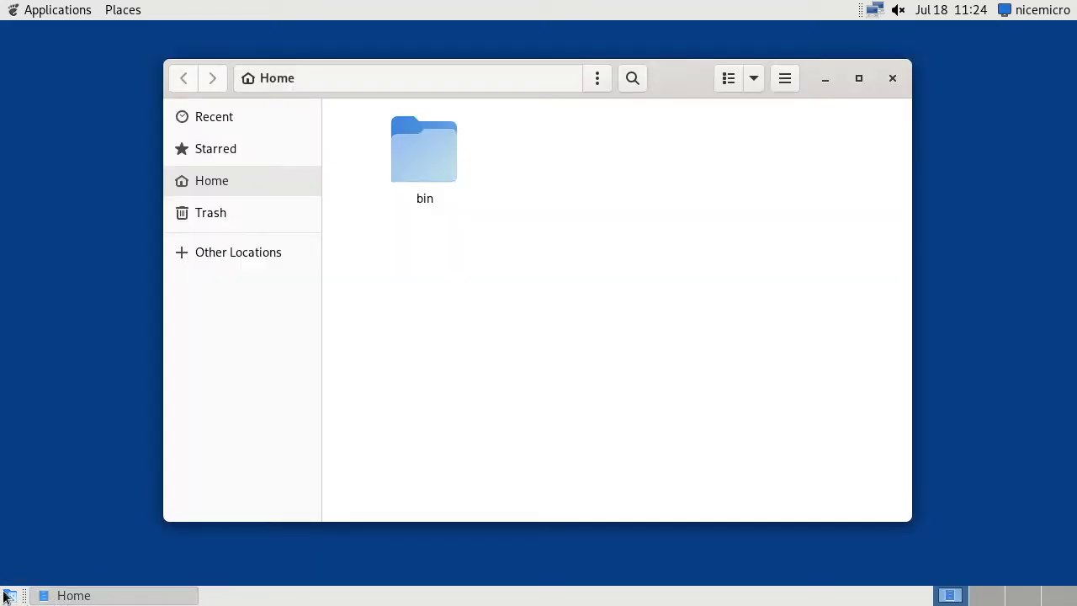
pyautogui.click(9, 597)
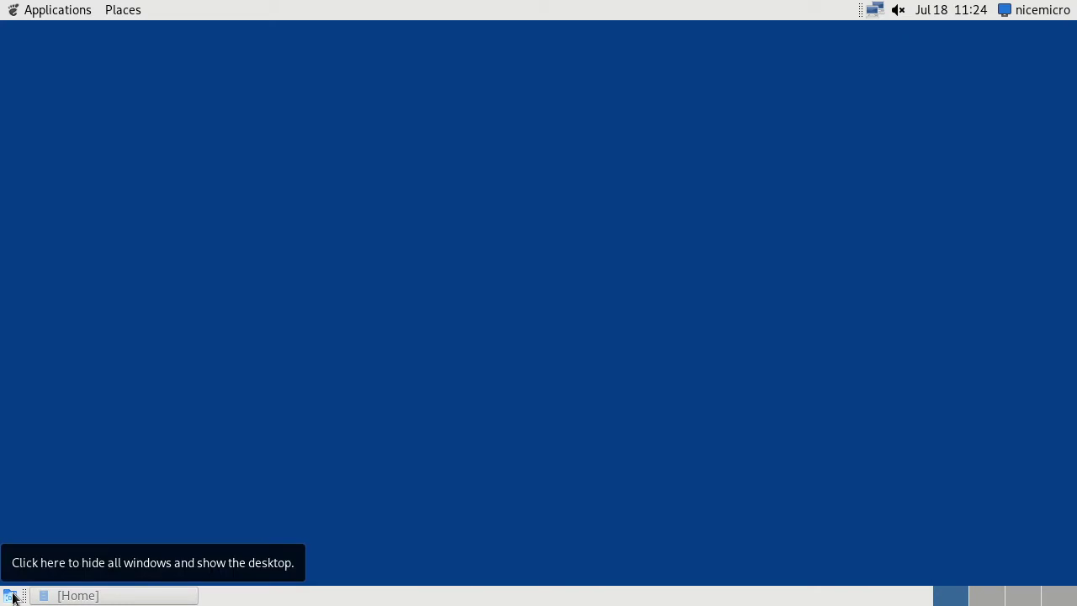
pyautogui.click(77, 599)
# Look through the applications in the Accessories, Internet, Sound & Video and System Tools categories, and close the Home window
pyautogui.click(56, 9)
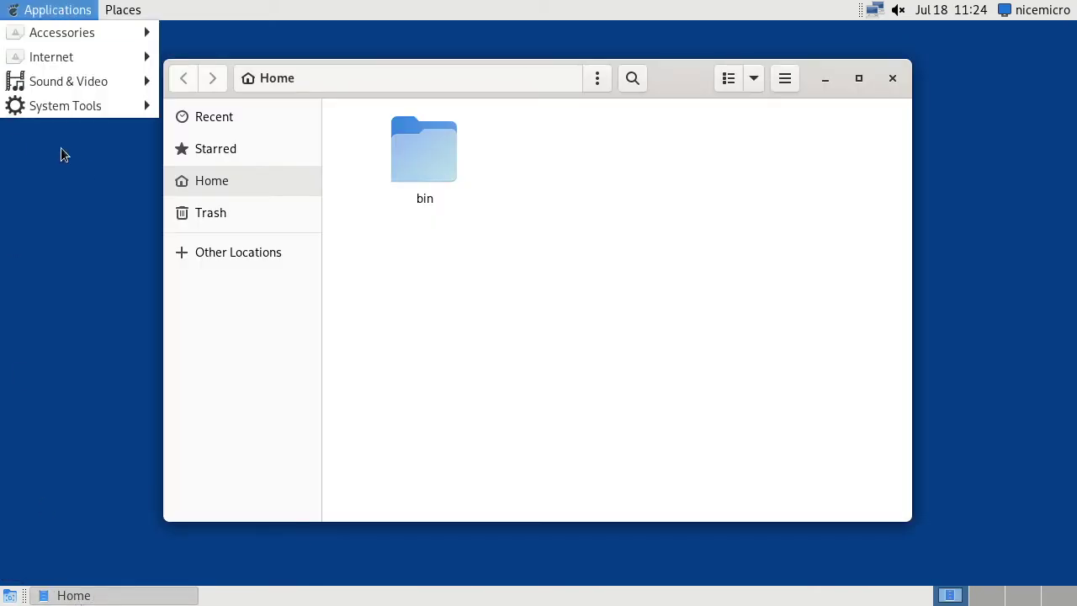
pyautogui.moveTo(64, 25)
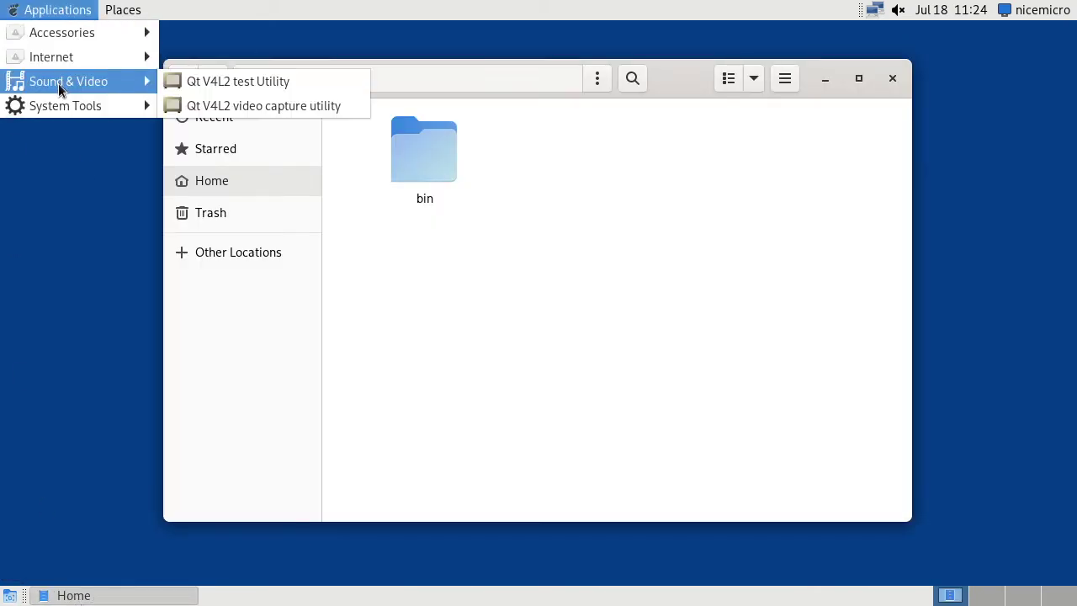
pyautogui.moveTo(96, 106)
pyautogui.moveTo(92, 57)
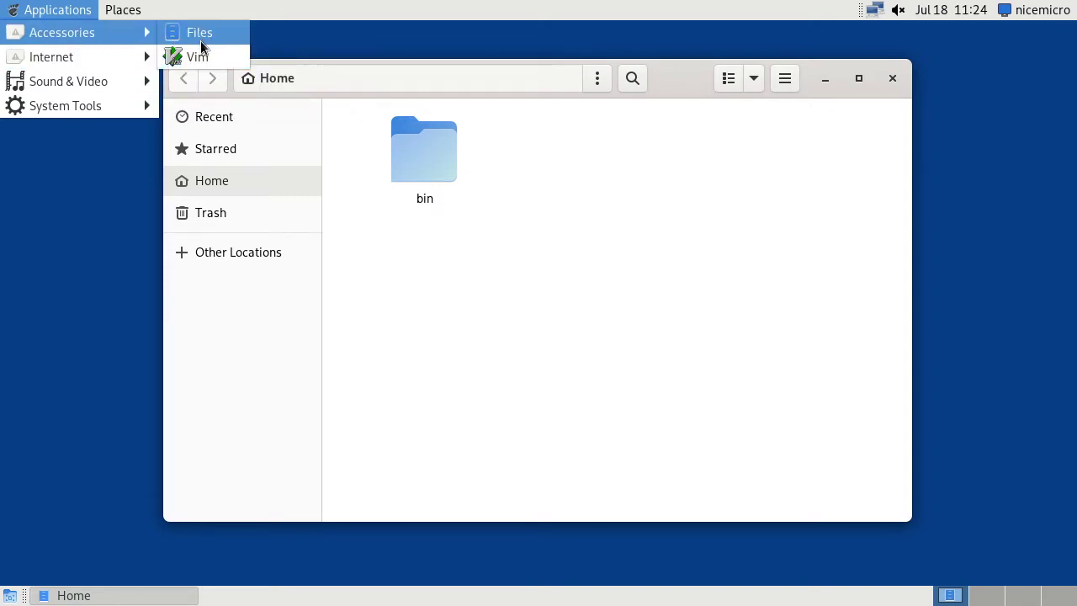
pyautogui.click(727, 322)
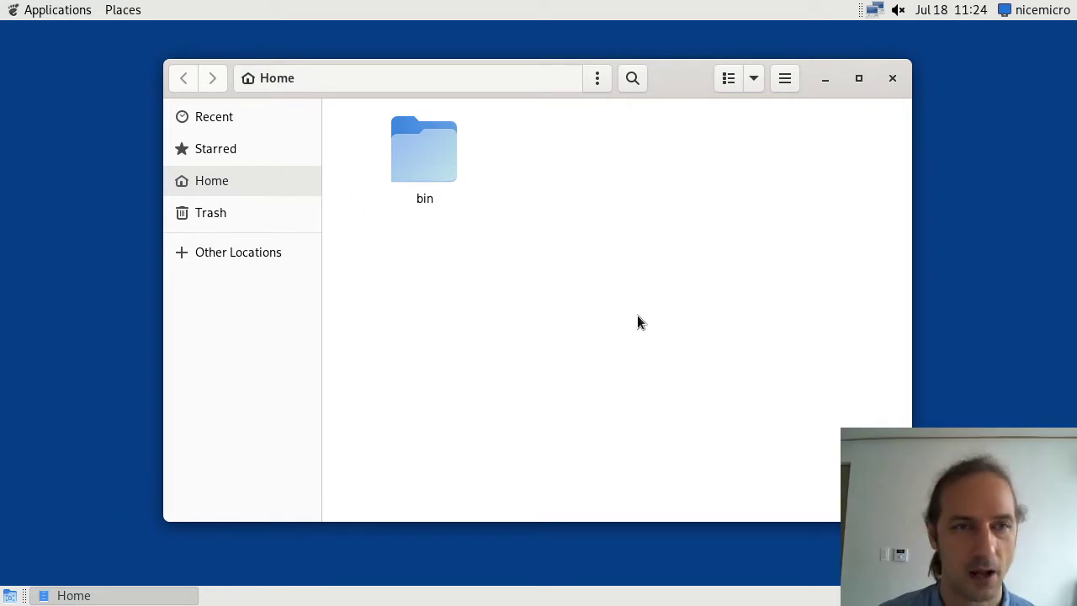
pyautogui.click(893, 78)
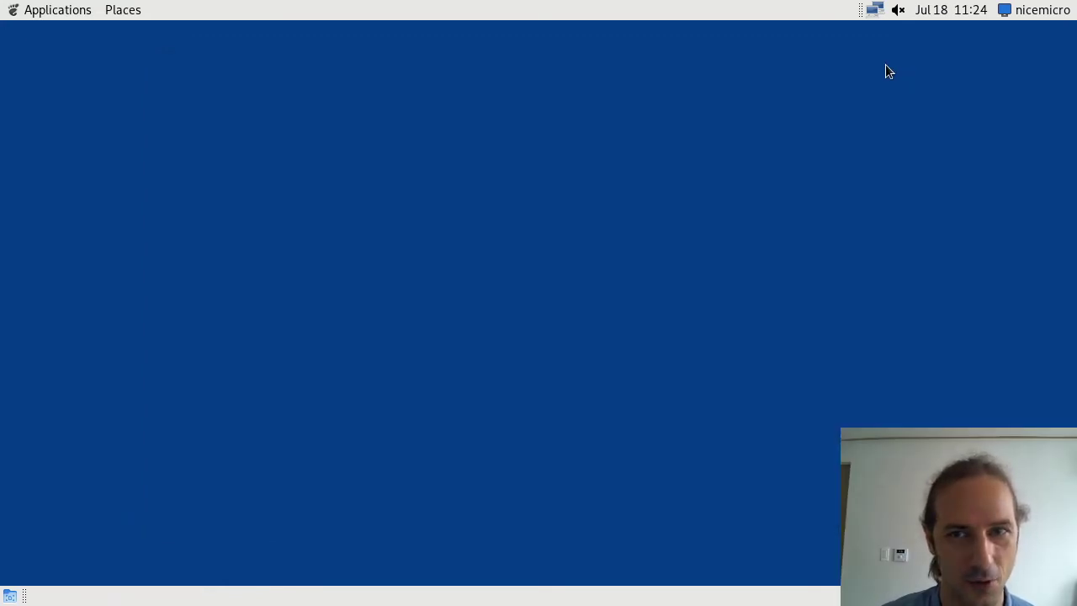
# Examine the user session options, calendar, sound control and network connection options offered by the panel
pyautogui.click(1043, 9)
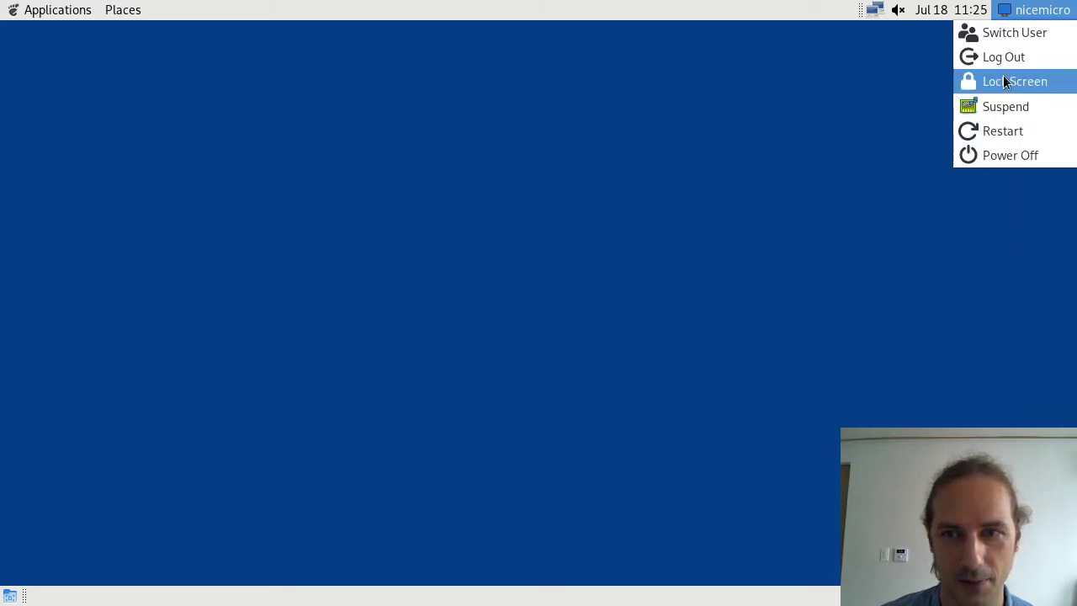
pyautogui.click(996, 9)
pyautogui.click(964, 9)
pyautogui.click(937, 12)
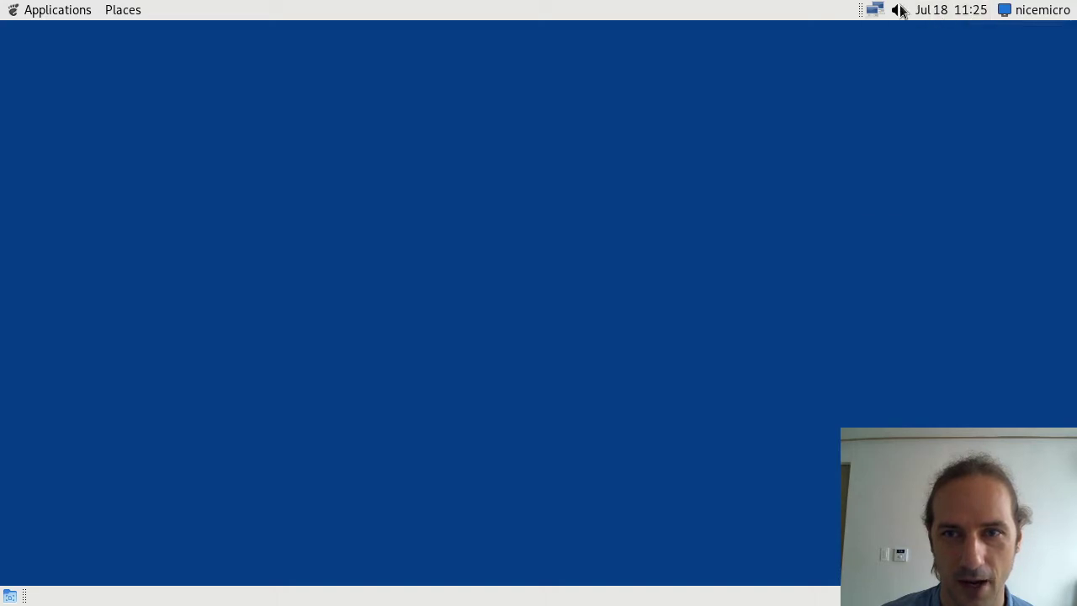
pyautogui.click(901, 10)
pyautogui.click(845, 253)
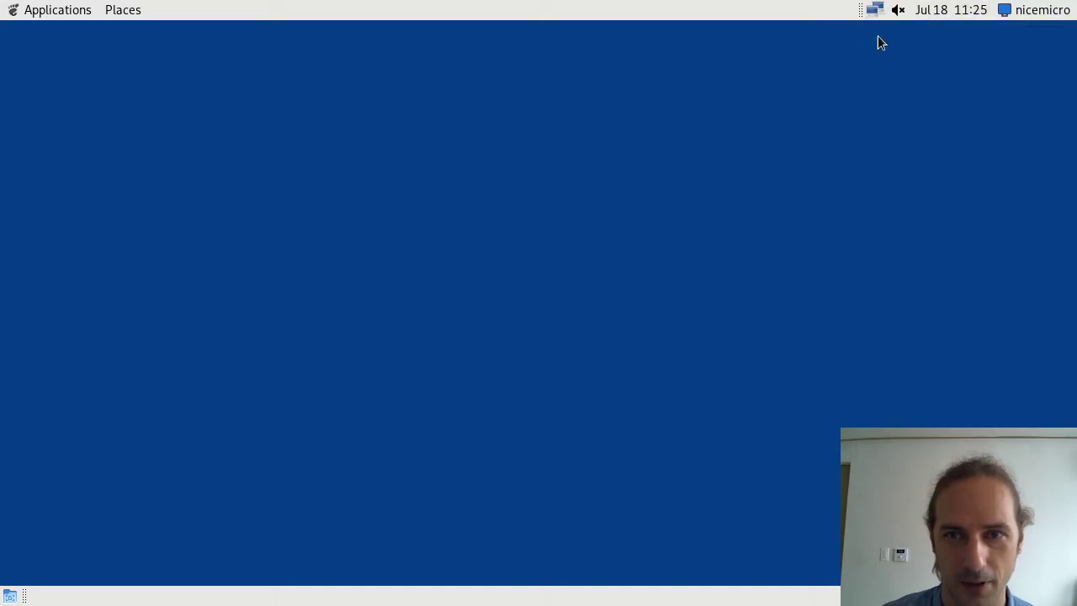
pyautogui.click(874, 10)
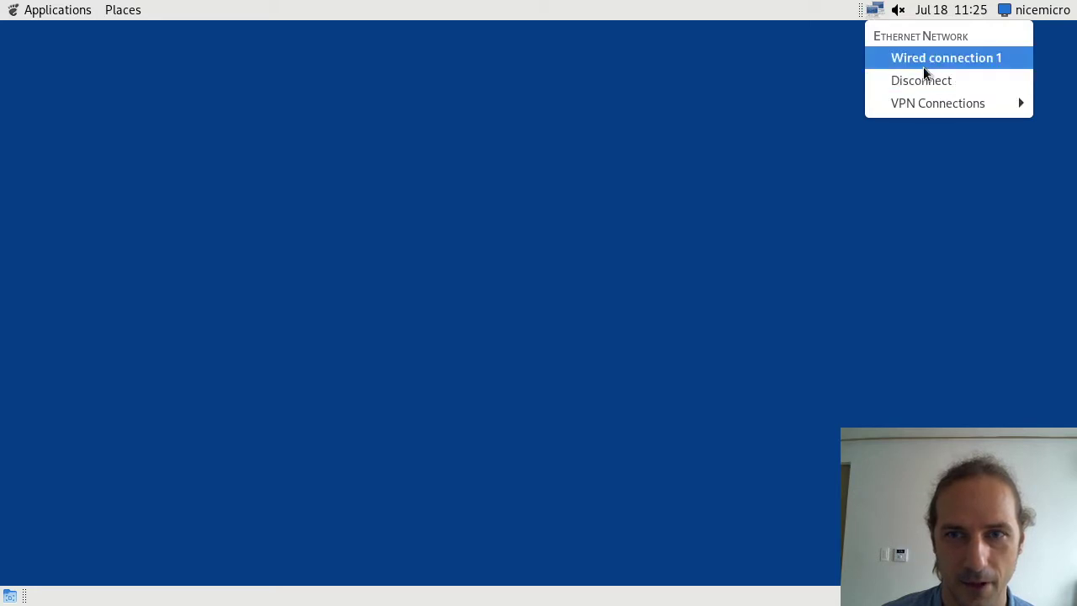
pyautogui.click(875, 10)
# Lock the screen and unlock the session with the account password
pyautogui.click(1044, 11)
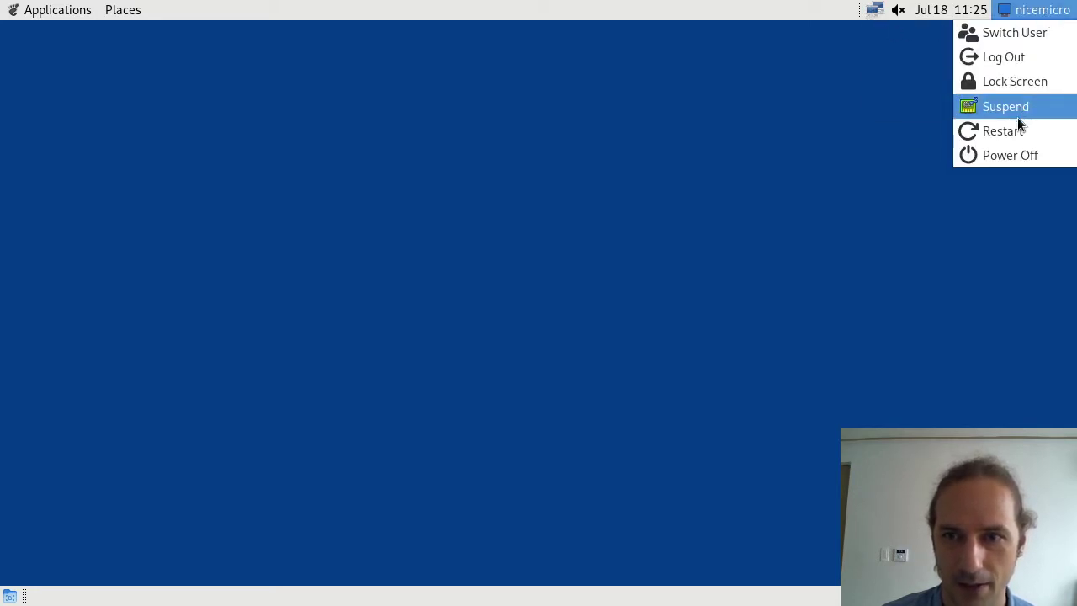
pyautogui.click(1014, 83)
pyautogui.moveTo(446, 352)
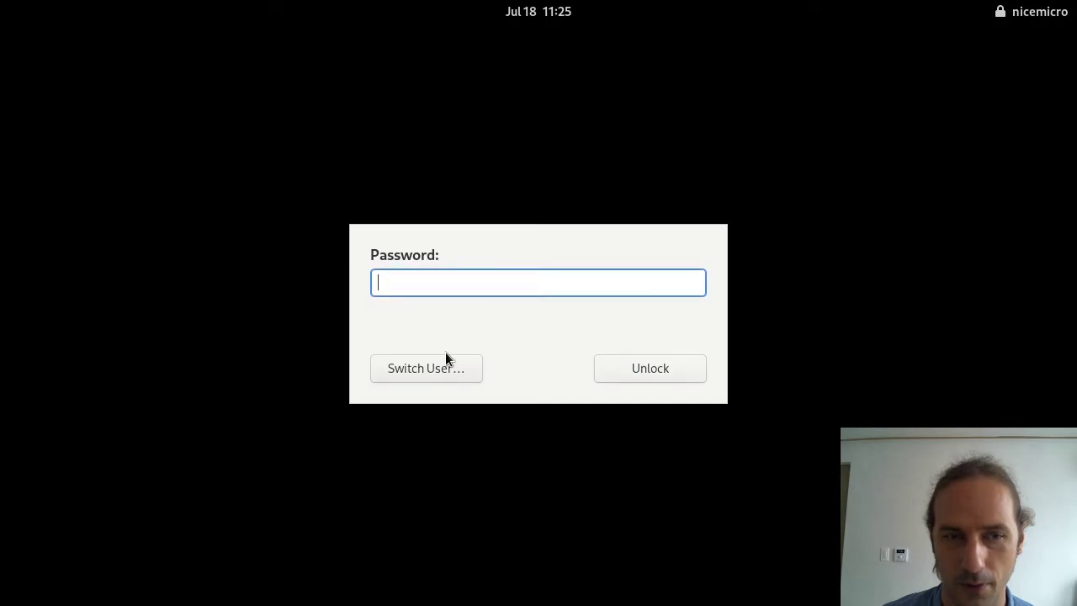
pyautogui.click(643, 365)
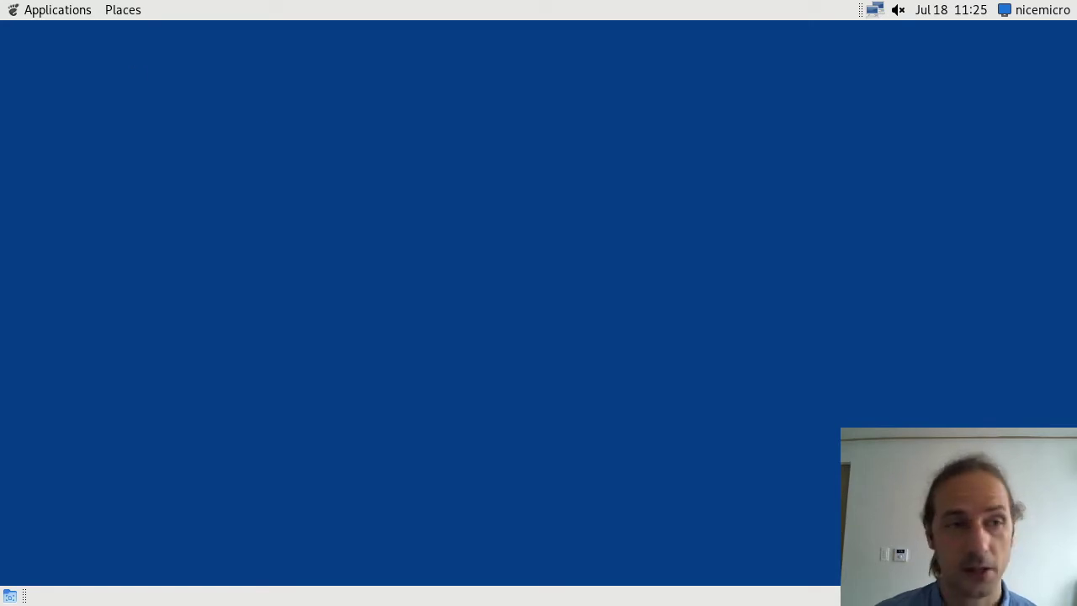
# Examine which applications are available in the Internet category
pyautogui.click(48, 12)
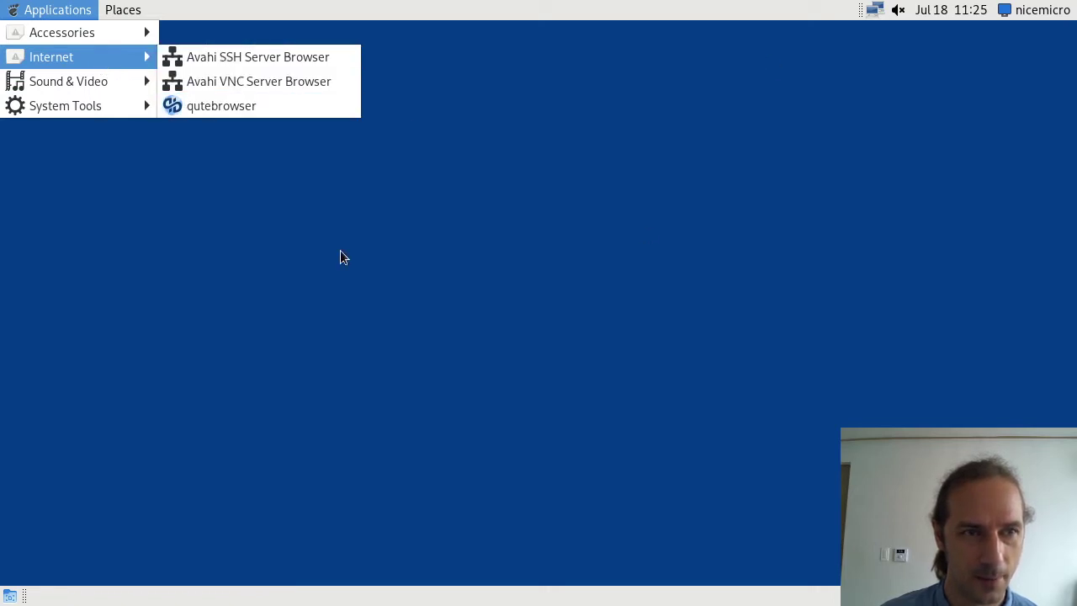
pyautogui.click(215, 137)
pyautogui.click(9, 17)
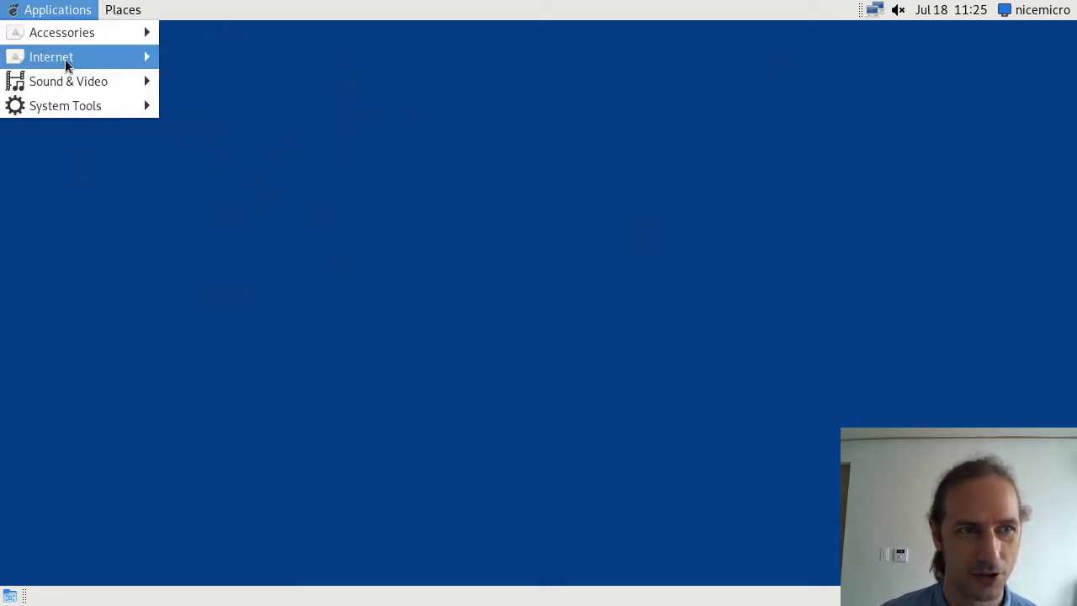
pyautogui.moveTo(160, 55)
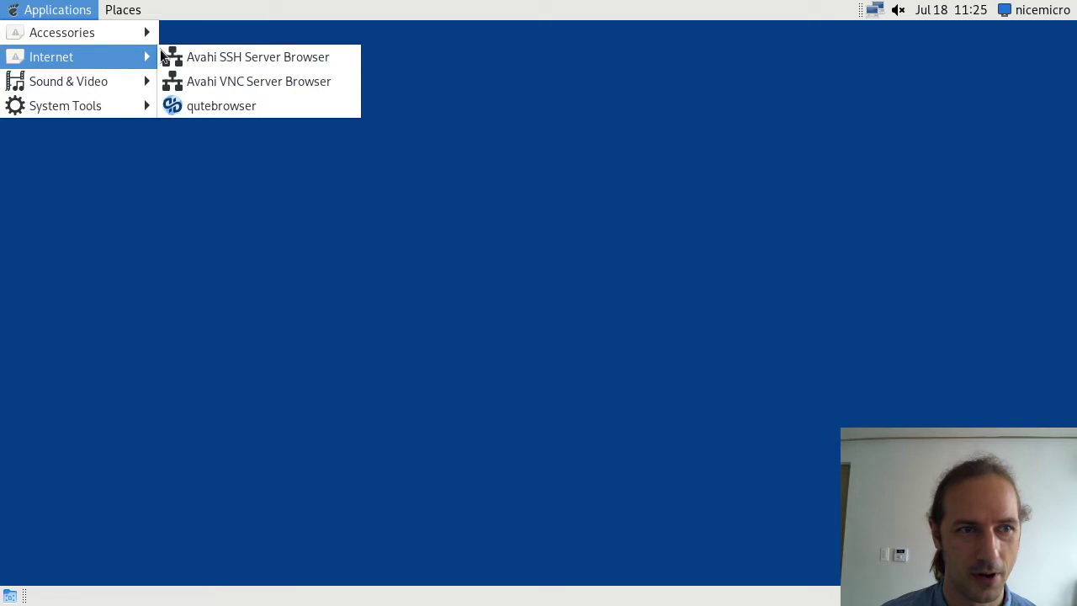
pyautogui.click(250, 187)
# Review the available Places and the list of application categories once more
pyautogui.click(123, 12)
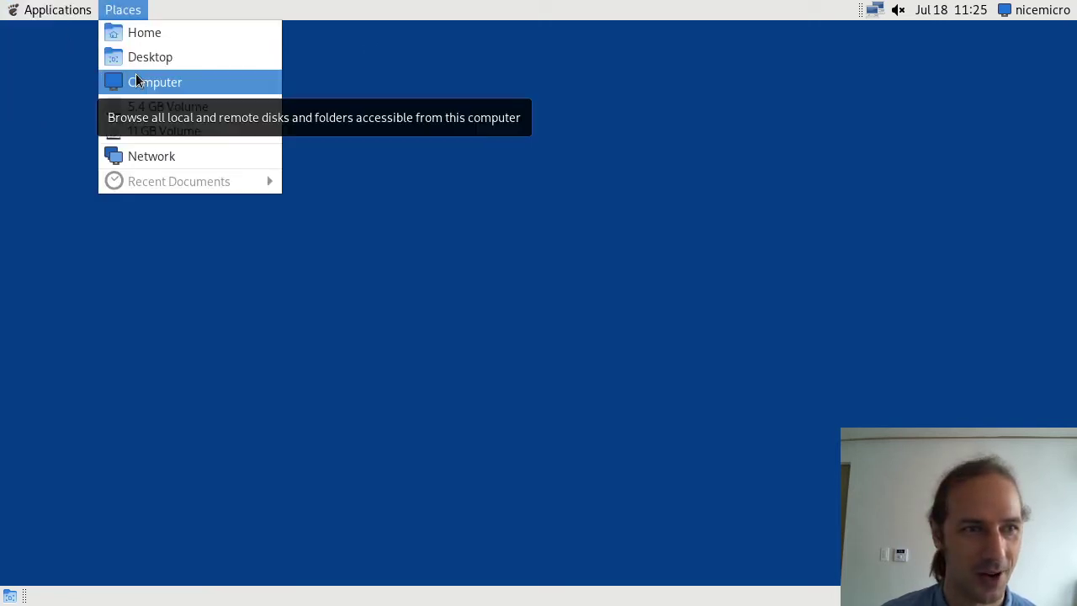
pyautogui.click(95, 315)
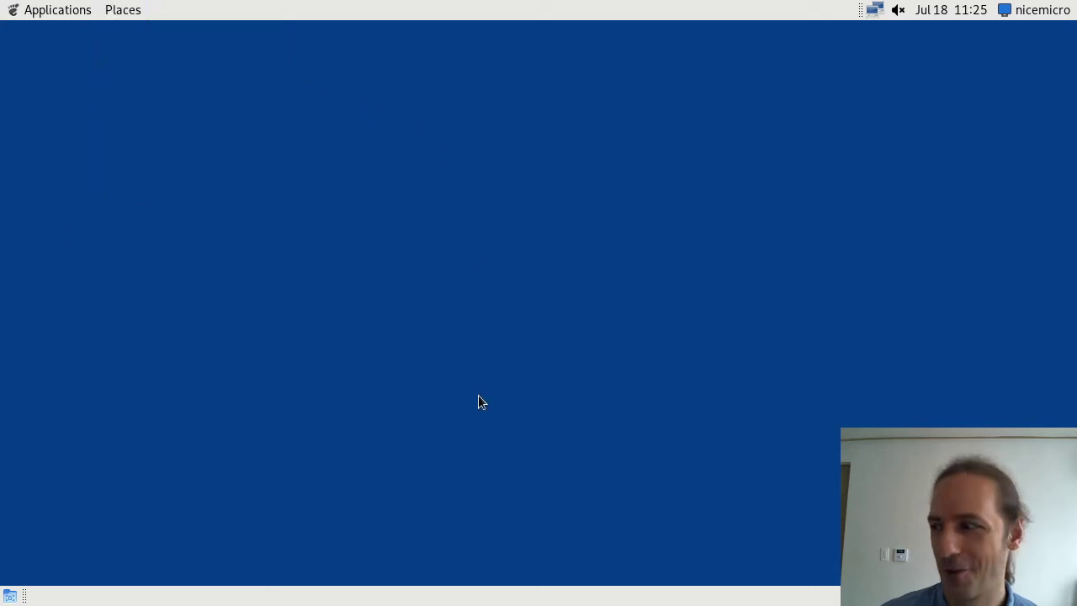
pyautogui.click(123, 12)
pyautogui.click(112, 17)
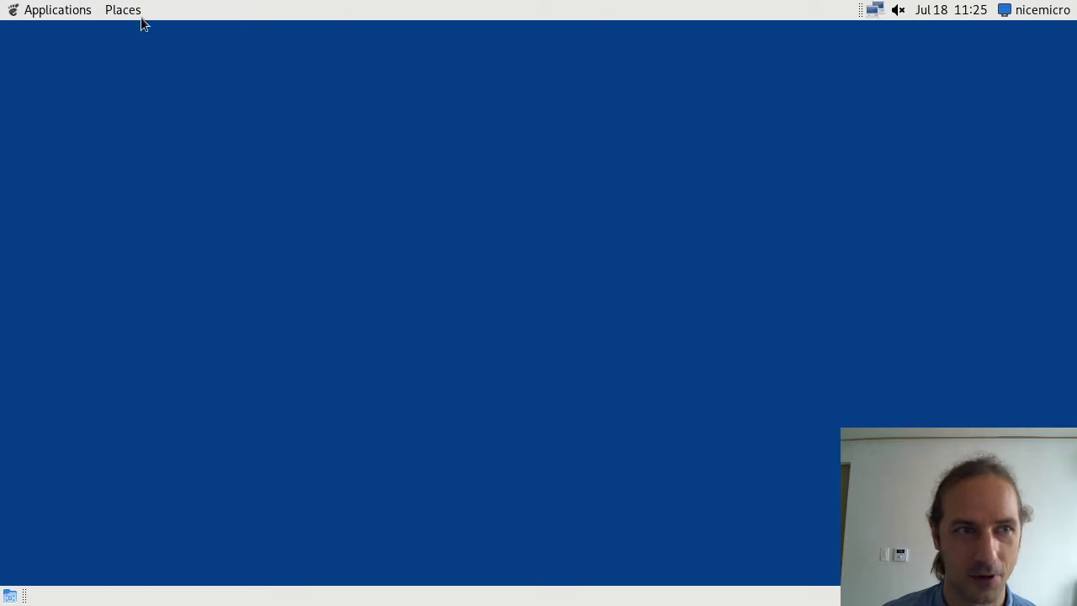
pyautogui.click(38, 12)
pyautogui.click(57, 10)
pyautogui.click(57, 10)
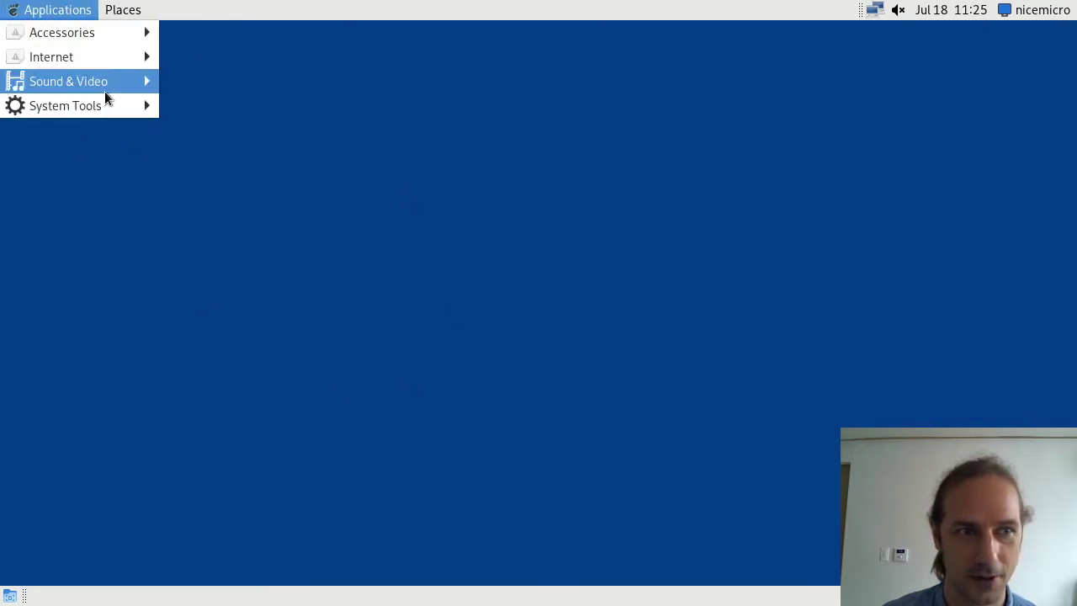
pyautogui.click(716, 142)
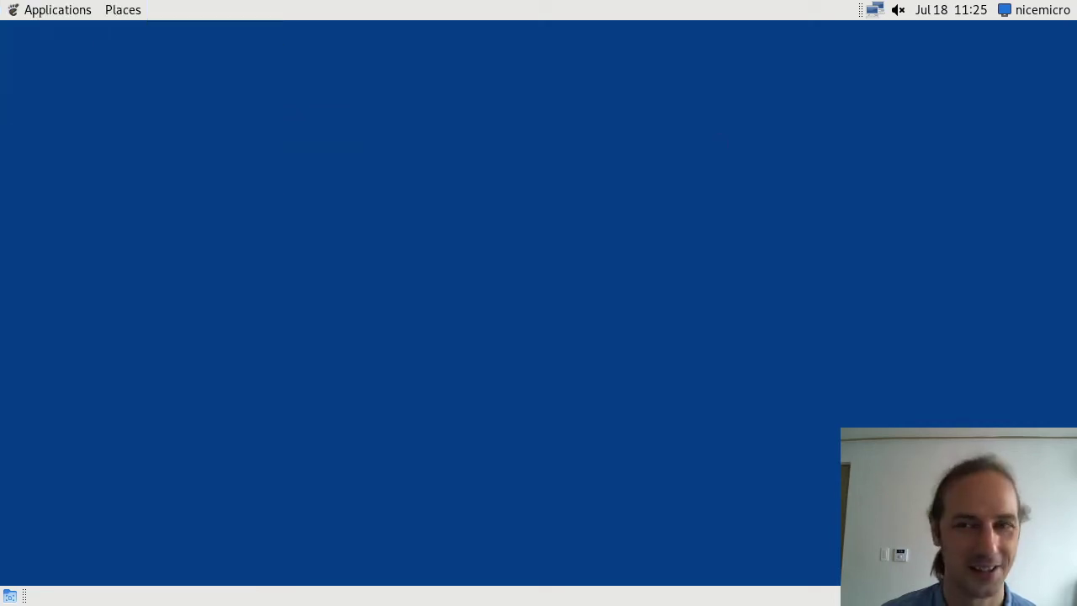
# Leave the GNOME Flashback session and review the gnome-flashback optional dependencies and the ArchWiki's recommended applet packages in qutebrowser
pyautogui.click(1037, 10)
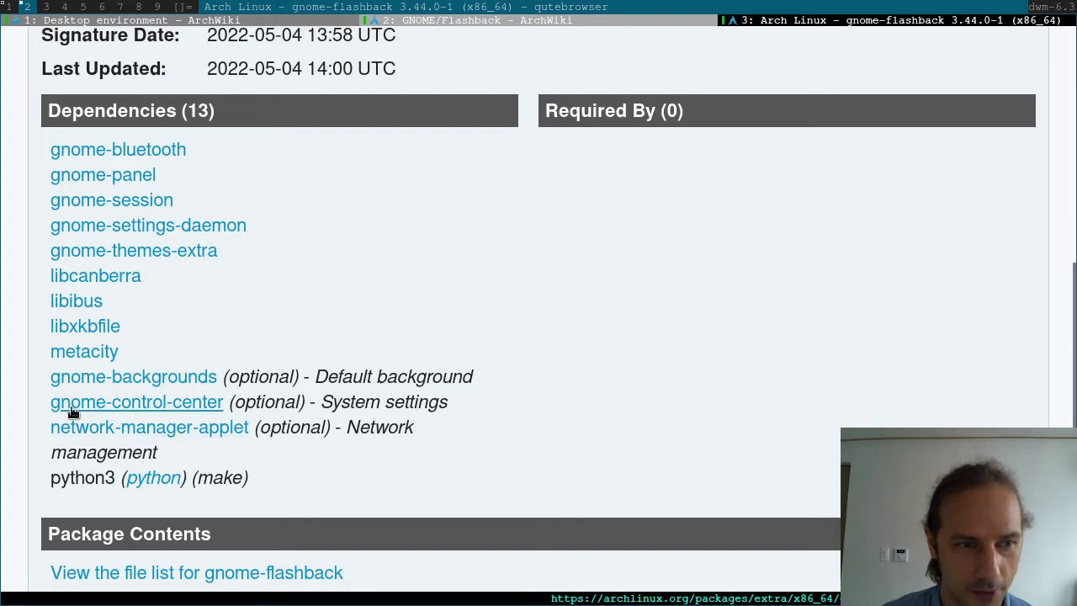
pyautogui.click(537, 23)
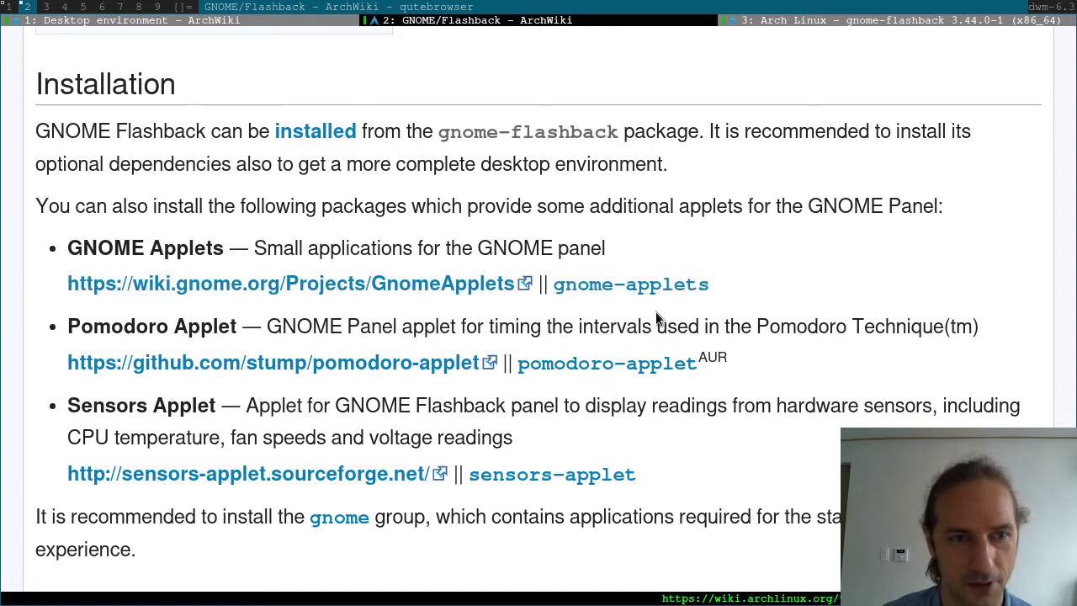
# Enter the command sudo pacman -S gnome-control-center gnome-applets in the terminal without running it
pyautogui.click(7, 7)
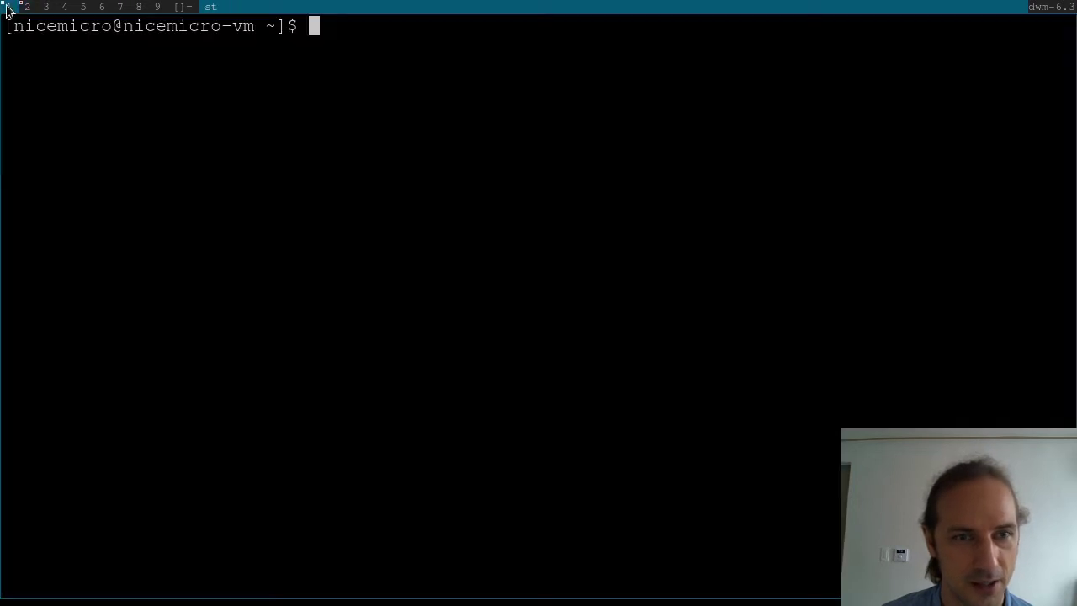
pyautogui.write('sudo pac')
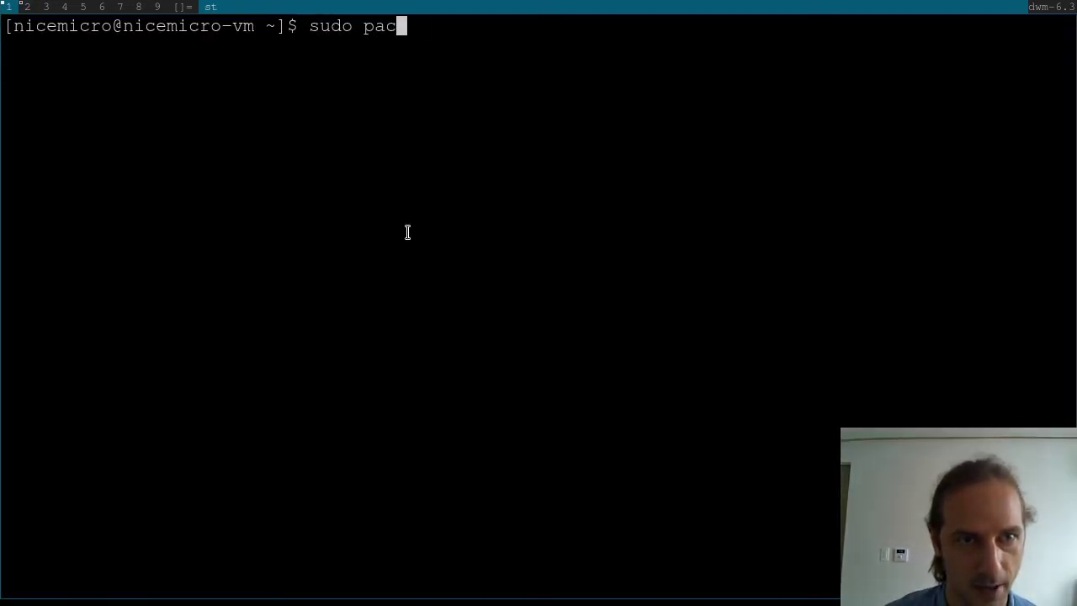
pyautogui.write('man -S gnome')
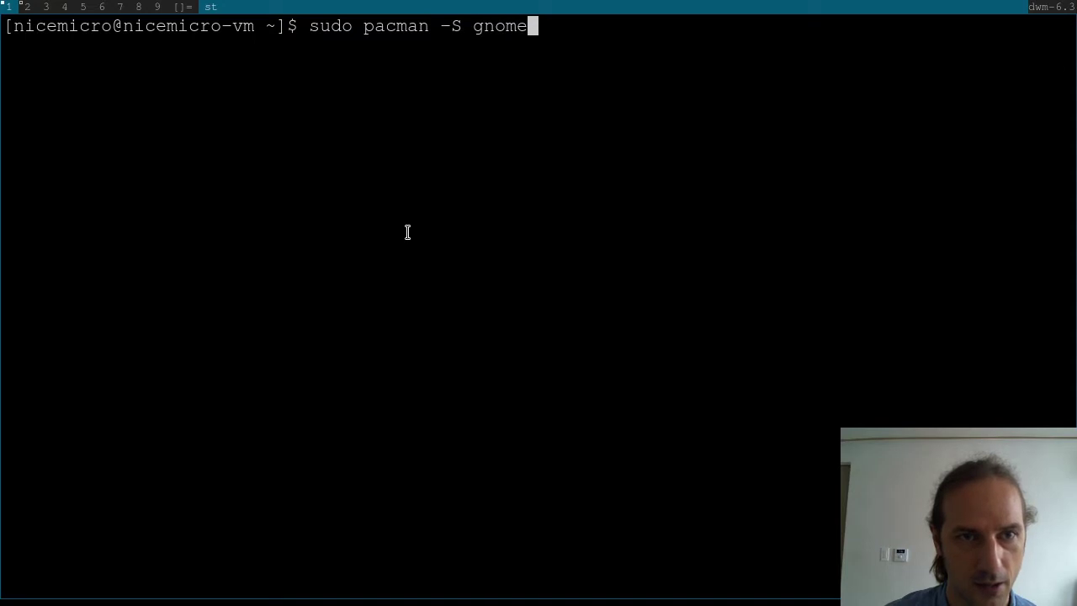
pyautogui.write('-control')
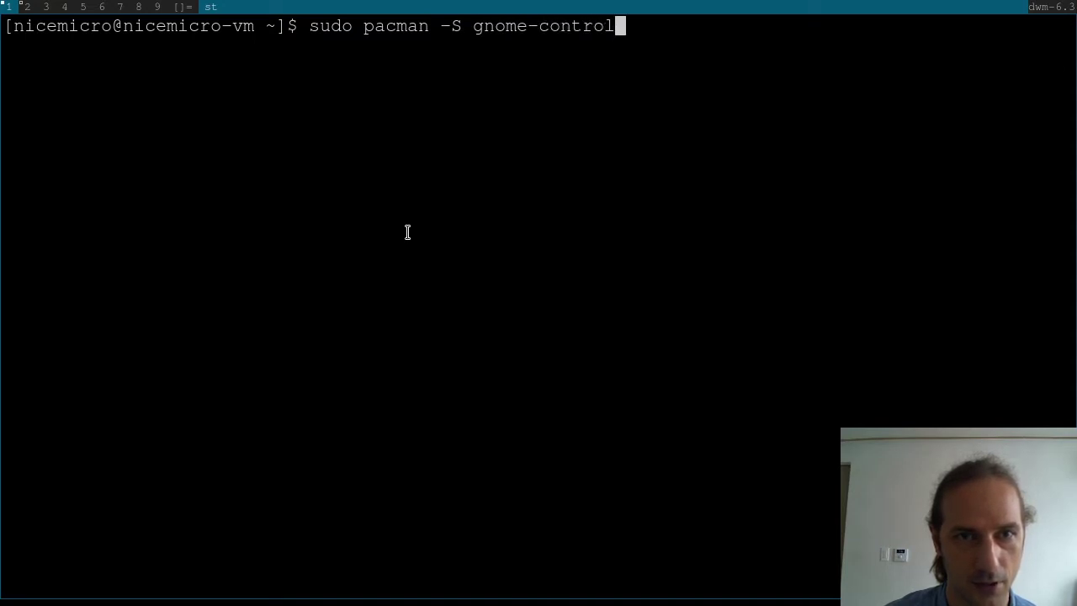
pyautogui.write('-center ')
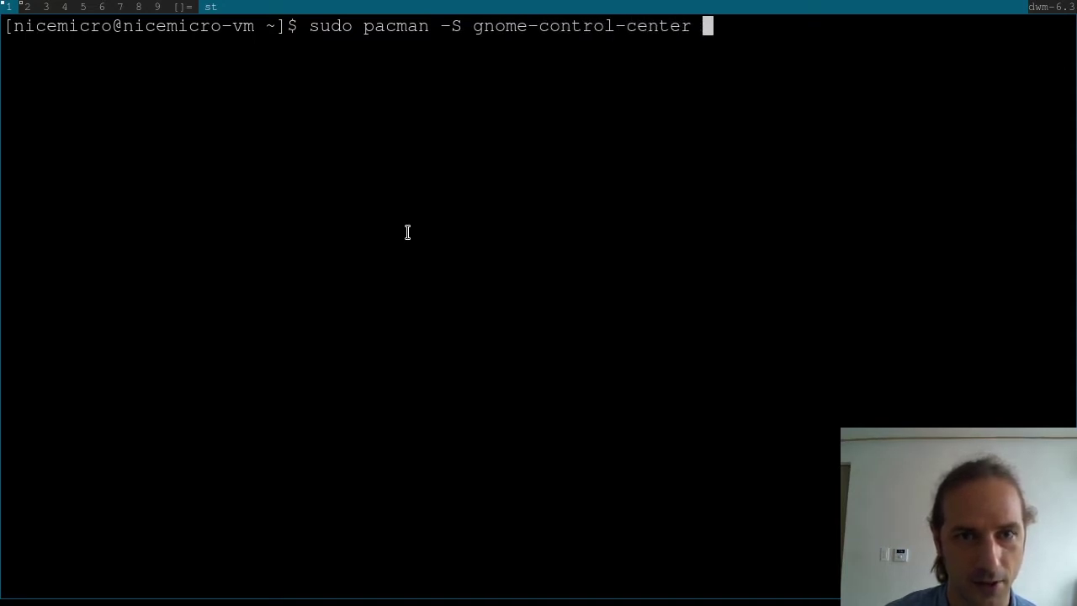
pyautogui.write('gnome-appée')
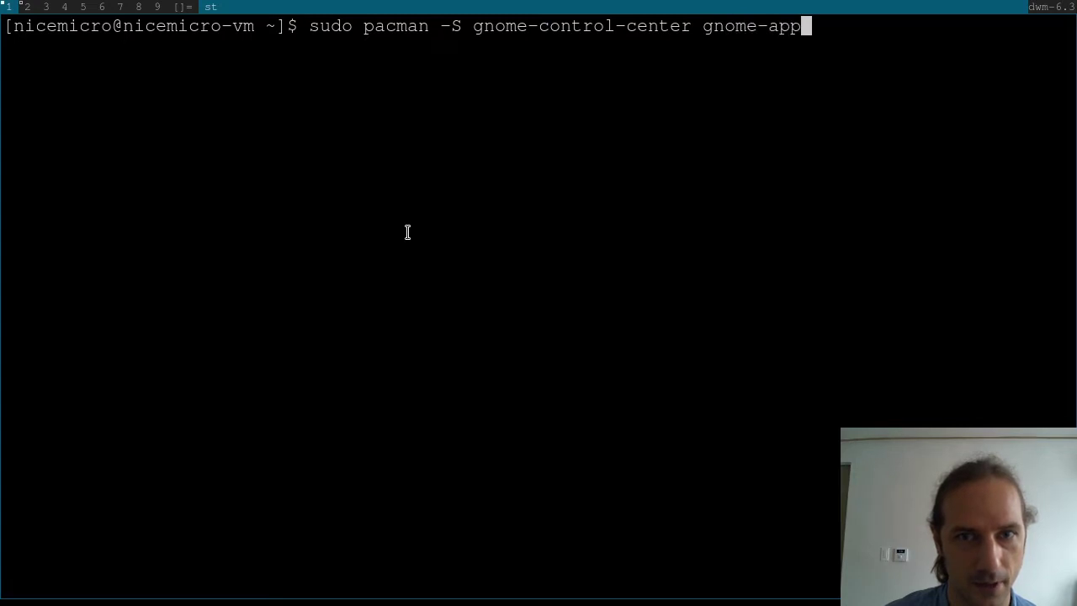
pyautogui.press('BackSpace')
pyautogui.press('BackSpace')
pyautogui.write('le')
pyautogui.press('BackSpace')
pyautogui.write('ert')
pyautogui.press('BackSpace')
pyautogui.press('BackSpace')
pyautogui.write('ts')
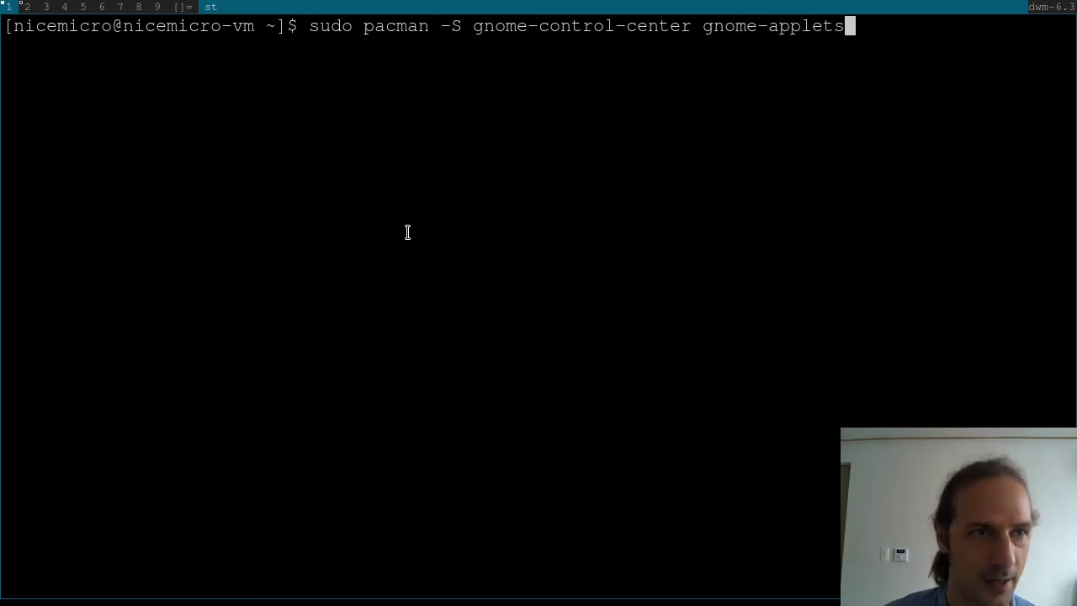
# Recheck the ArchWiki's recommended applets and the gnome-flashback package's dependencies in qutebrowser, and return to the terminal
pyautogui.click(27, 9)
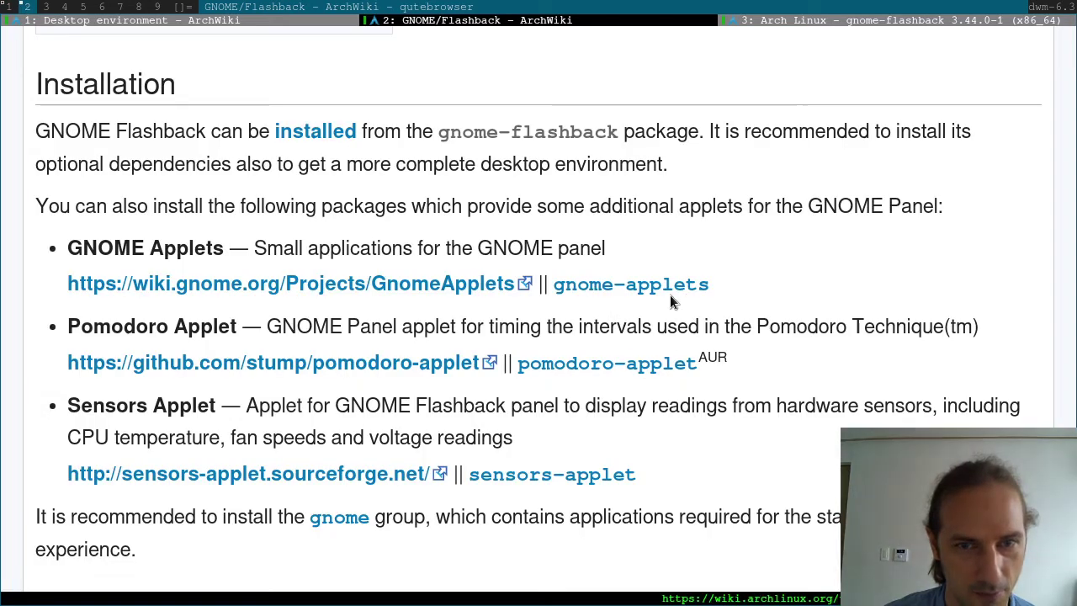
pyautogui.click(5, 6)
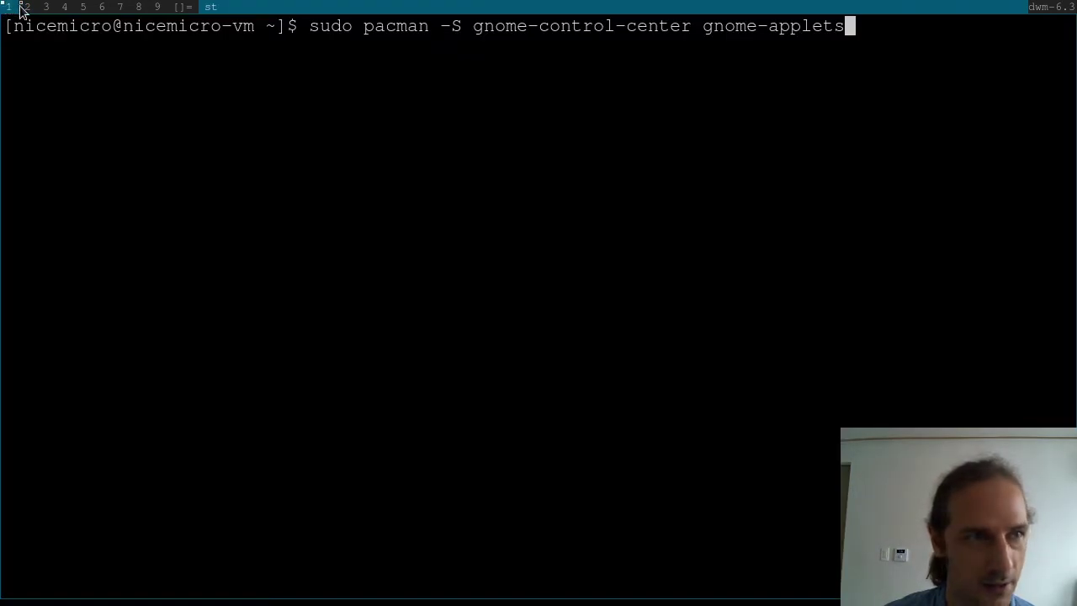
pyautogui.click(28, 6)
pyautogui.click(789, 21)
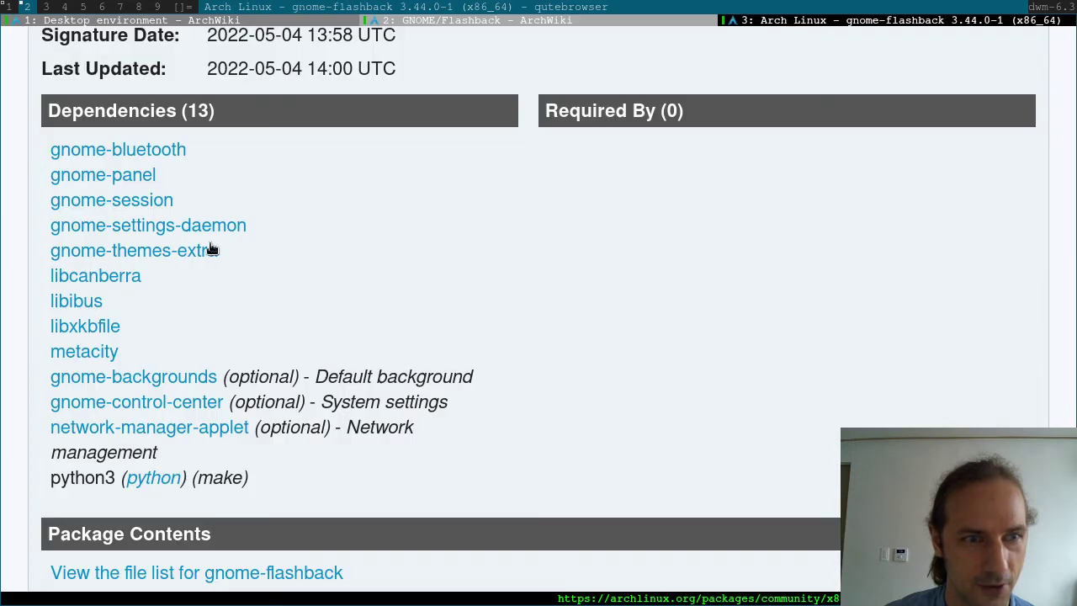
pyautogui.click(6, 7)
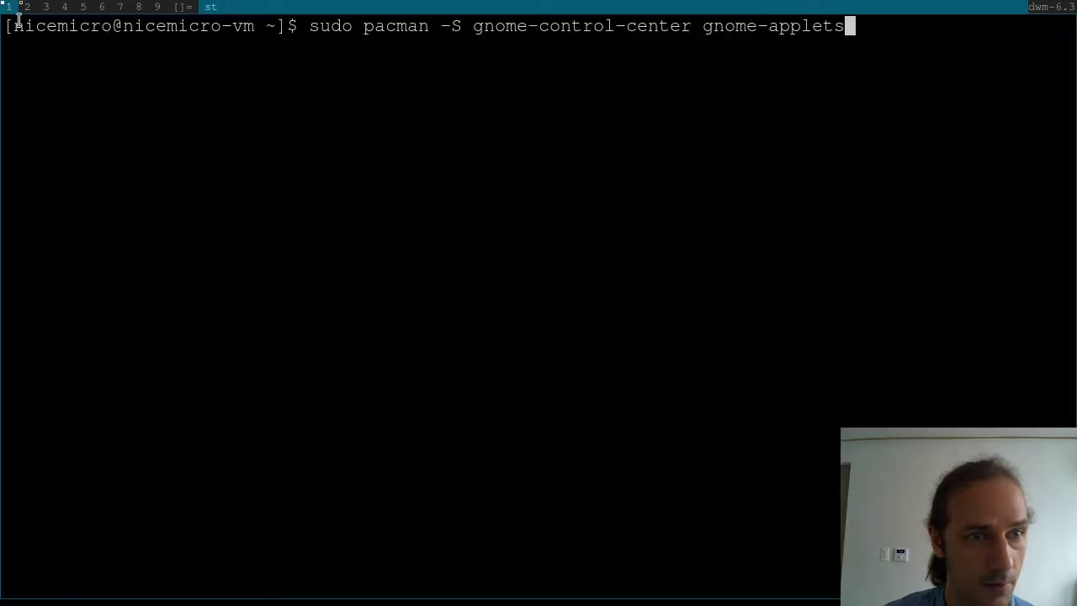
# Run the prepared pacman command, authenticate with the sudo password and accept the package installation
pyautogui.press('Return')
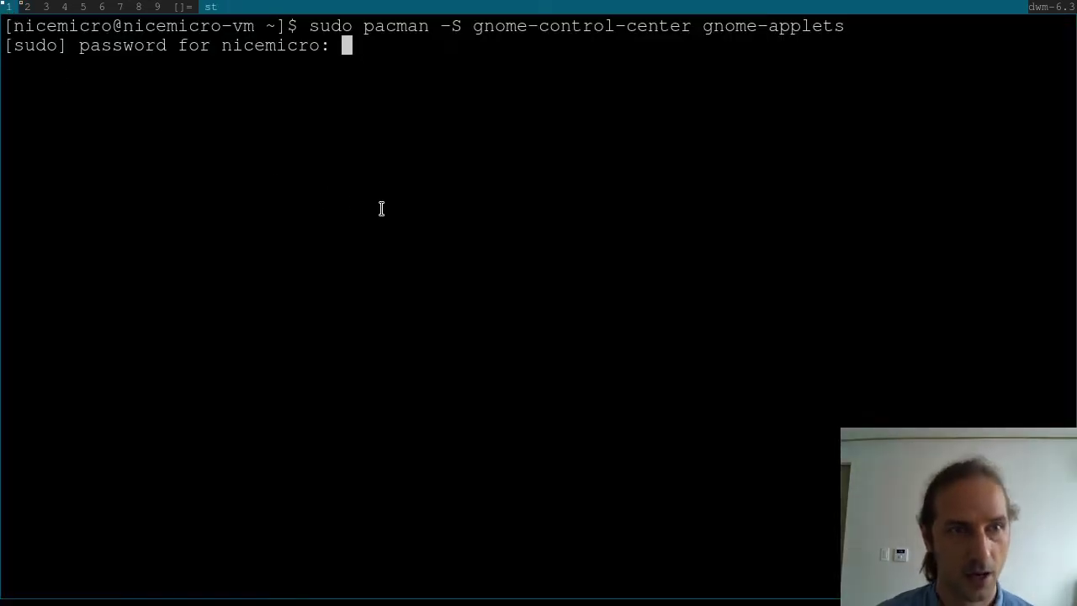
pyautogui.press('Return')
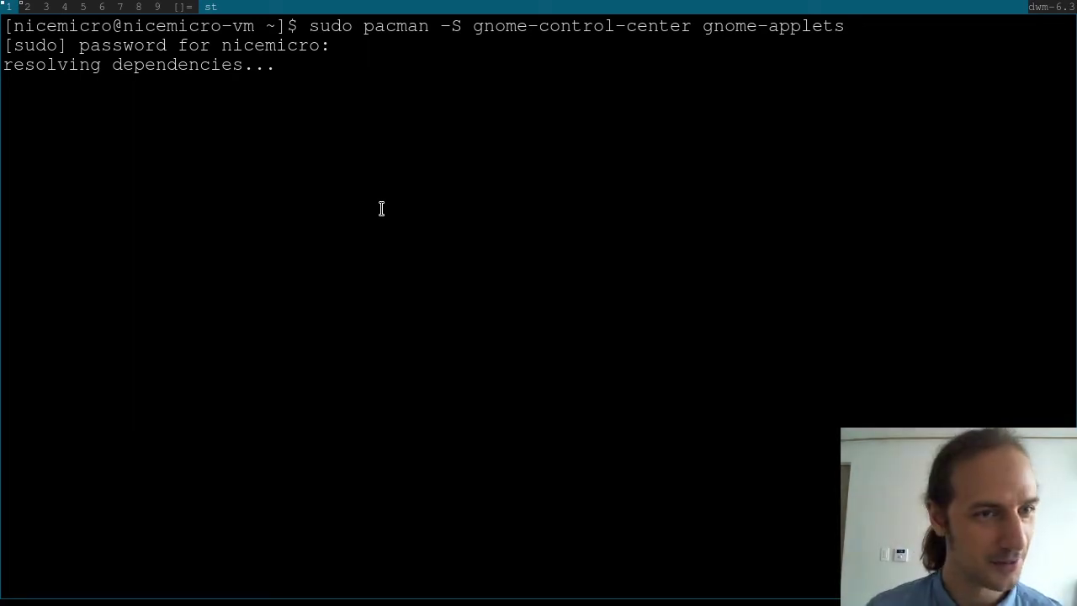
pyautogui.write('y')
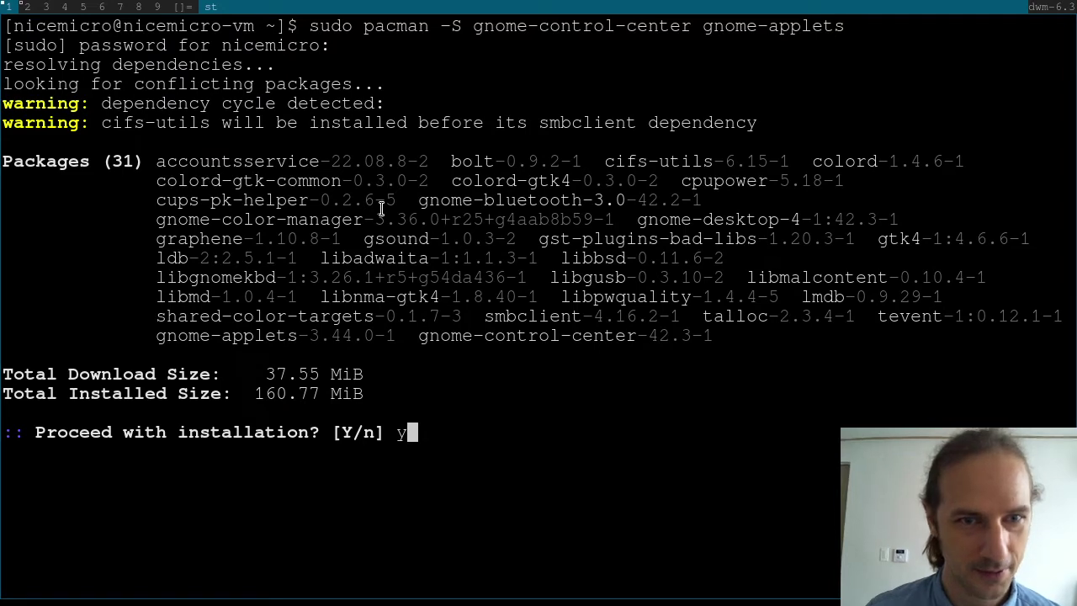
pyautogui.press('Return')
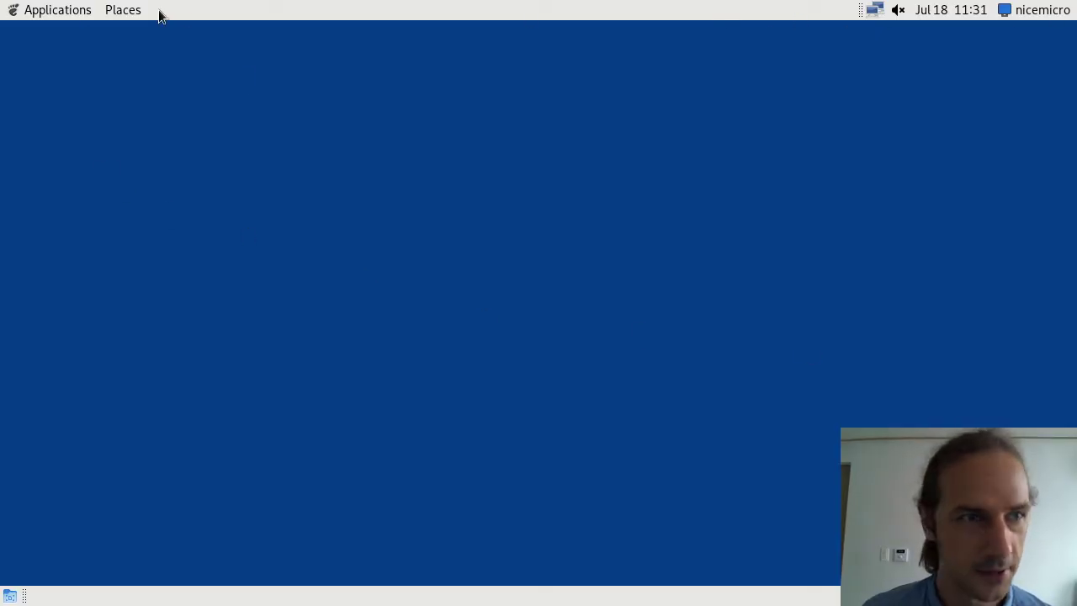
# Open Settings from the System Tools preferences in the GNOME Flashback session
pyautogui.click(68, 14)
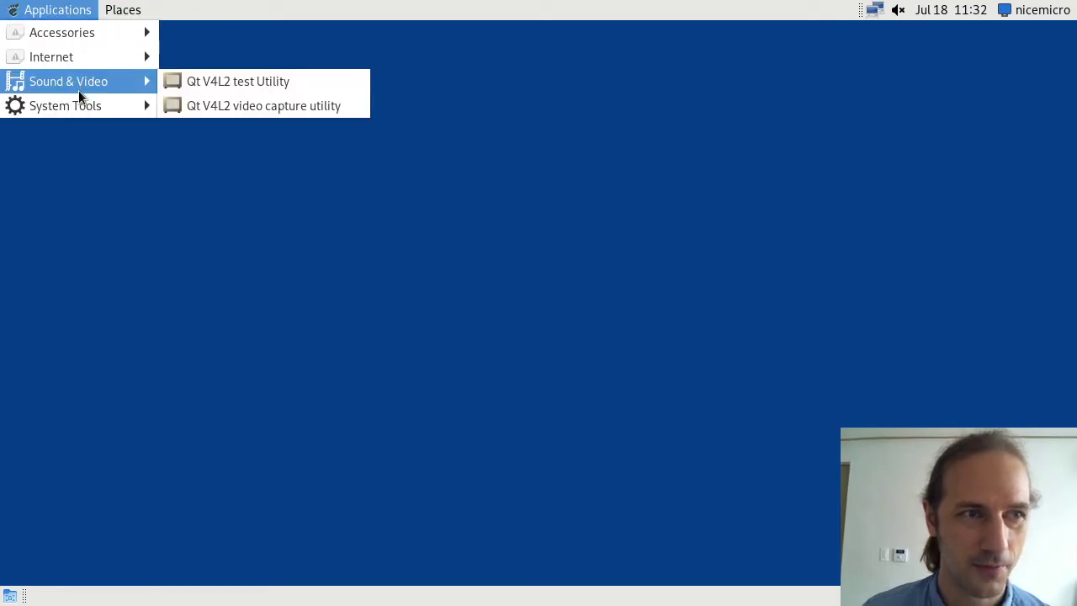
pyautogui.moveTo(116, 111)
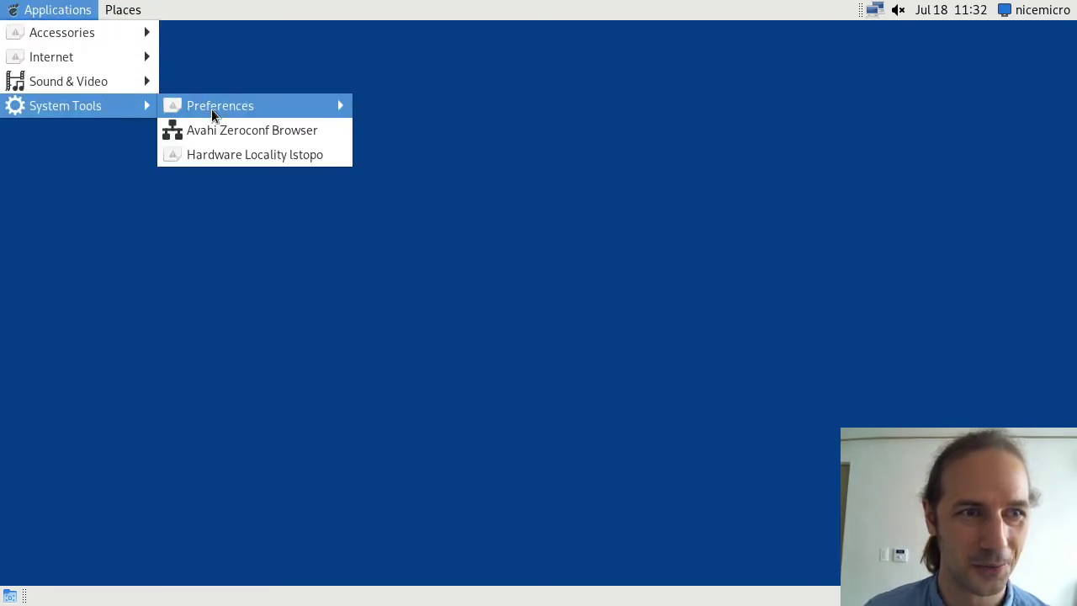
pyautogui.moveTo(213, 110)
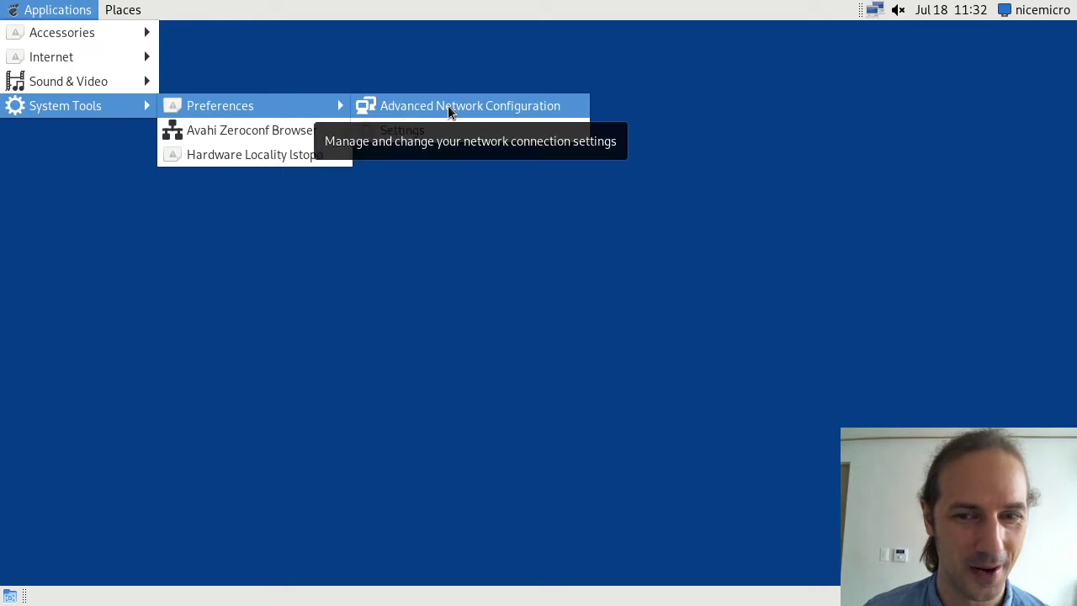
pyautogui.click(419, 131)
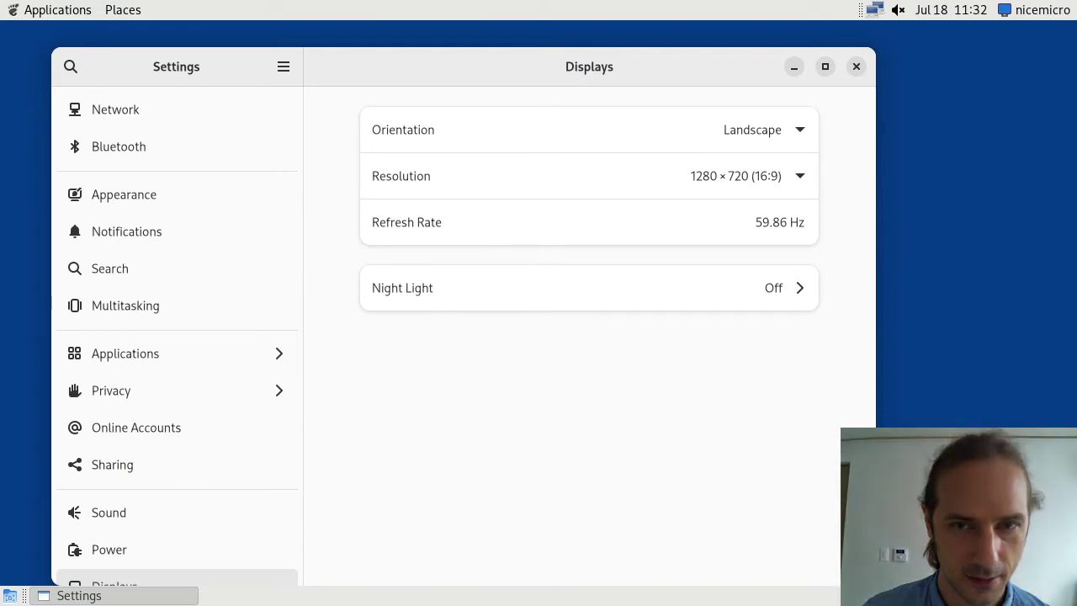
# Move the Settings window towards the desktop's upper-left corner and resize it to fit above the lower panel
pyautogui.moveTo(637, 64); pyautogui.dragTo(596, 56)
pyautogui.moveTo(831, 581); pyautogui.dragTo(822, 553)
pyautogui.rightClick(822, 552)
pyautogui.click(805, 543)
pyautogui.moveTo(580, 92); pyautogui.dragTo(575, 58)
pyautogui.moveTo(29, 49); pyautogui.dragTo(34, 41)
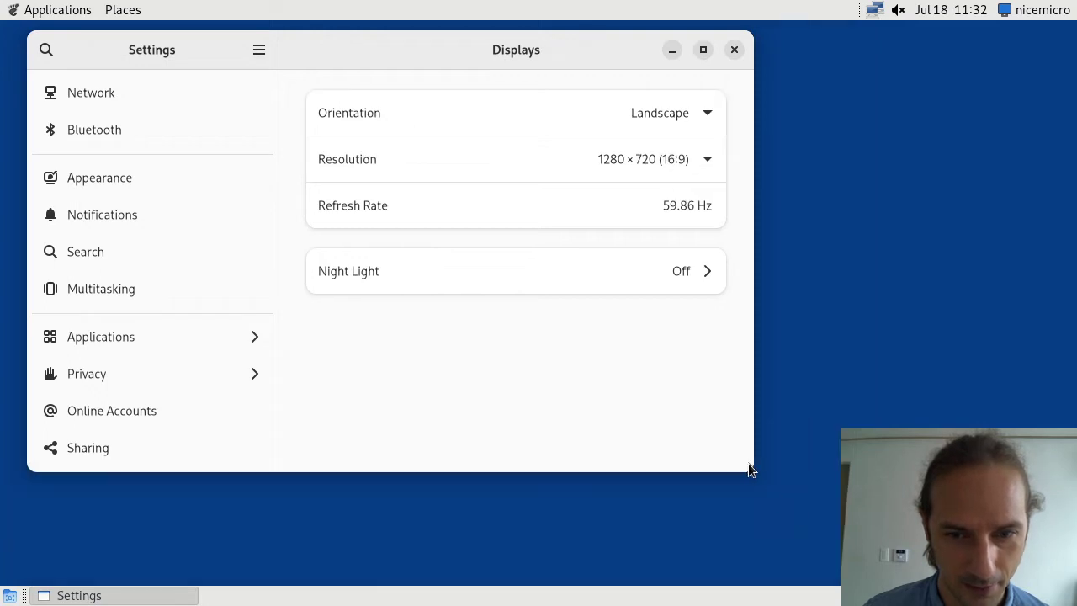
pyautogui.moveTo(743, 469); pyautogui.dragTo(826, 574)
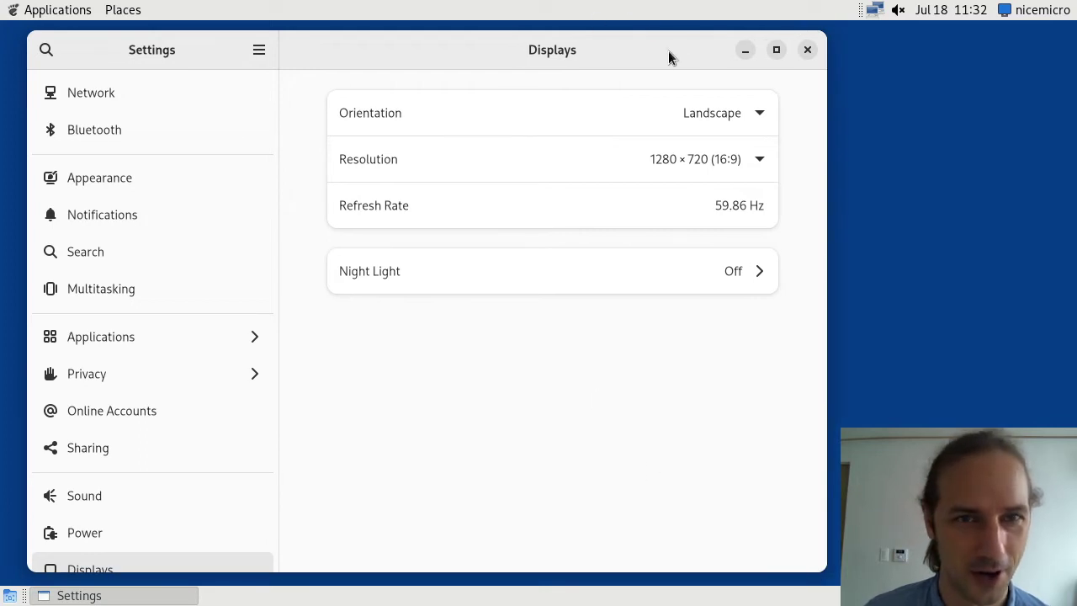
# Look through the settings categories and test minimizing, maximizing and restoring the Settings window
pyautogui.scroll(-10, 78, 379)
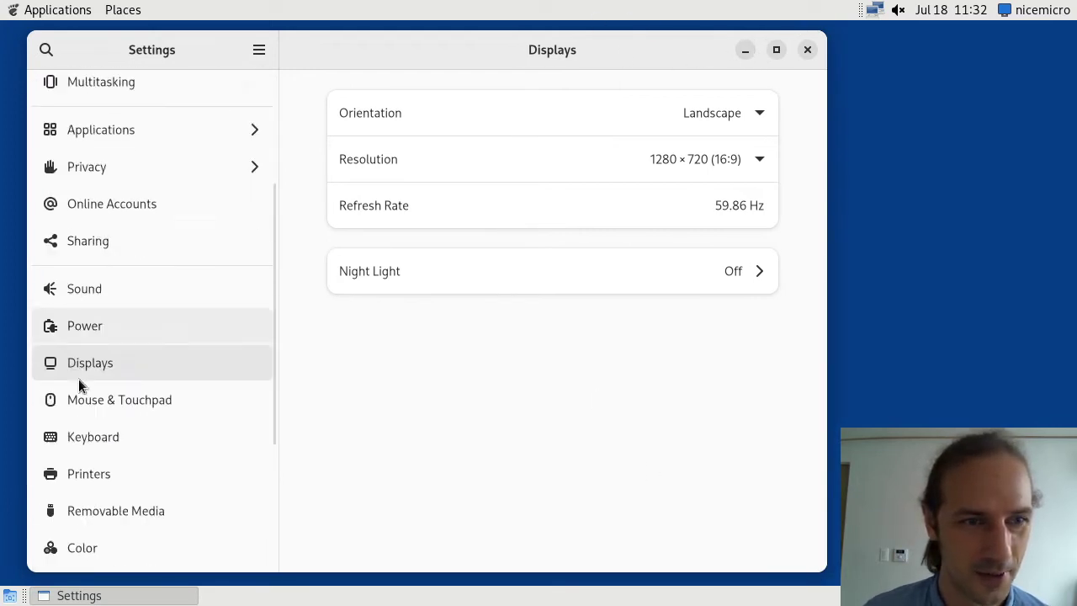
pyautogui.scroll(10, 88, 342)
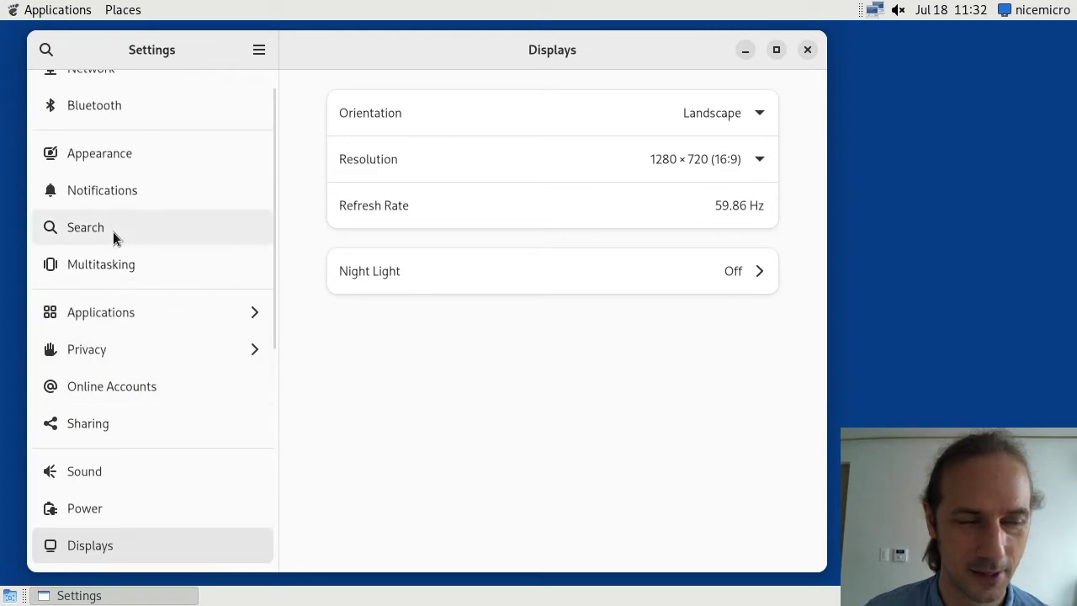
pyautogui.click(743, 56)
pyautogui.click(157, 593)
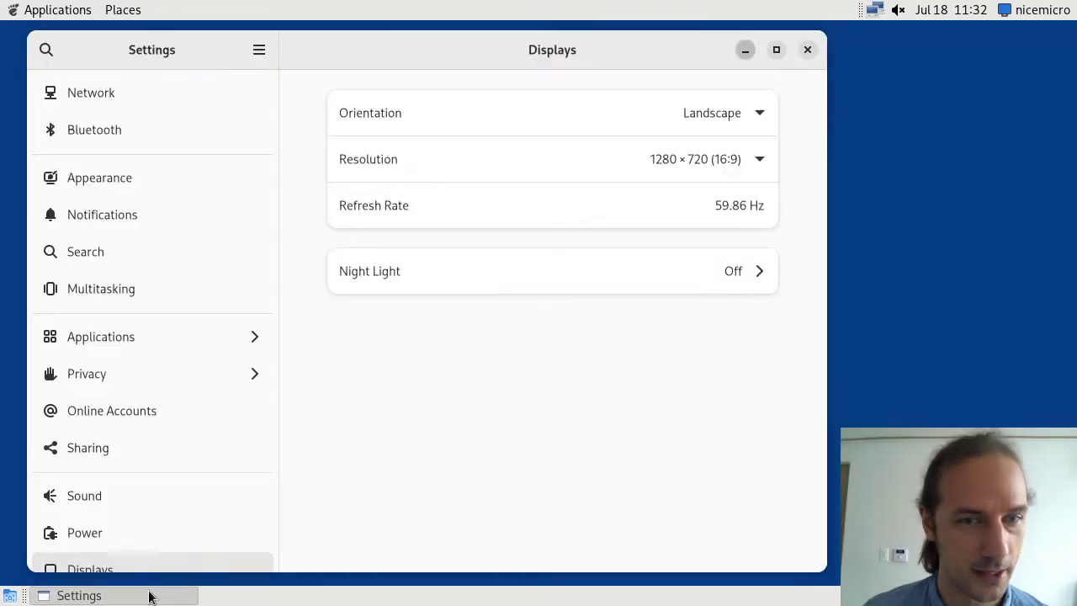
pyautogui.click(777, 51)
pyautogui.click(1026, 40)
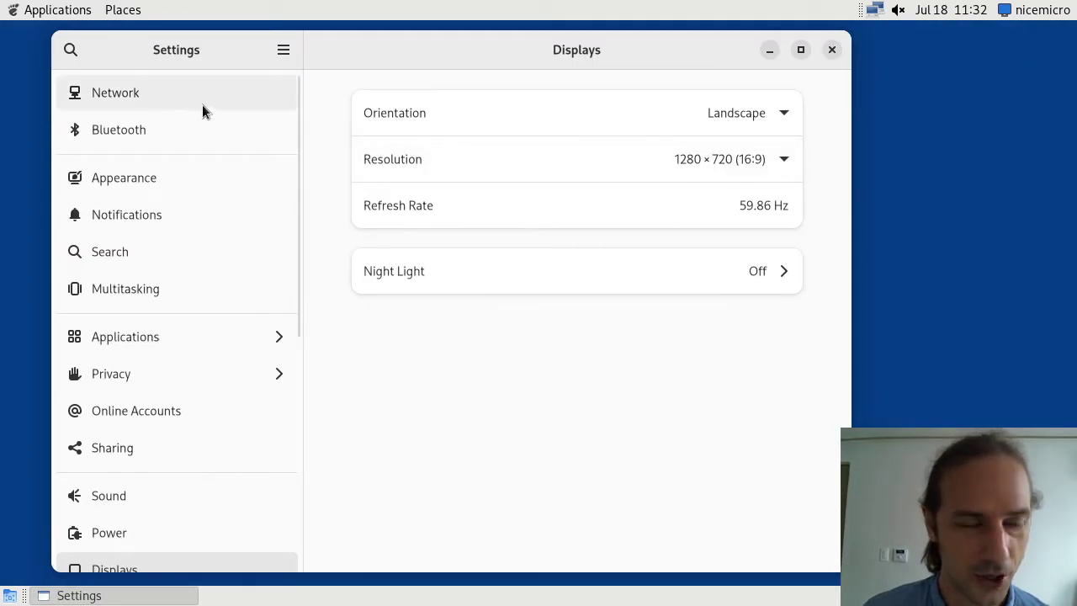
# Set the appearance style to Dark and the desktop background to the picture of the blue Arch Linux box on grey rock
pyautogui.click(145, 181)
pyautogui.click(633, 212)
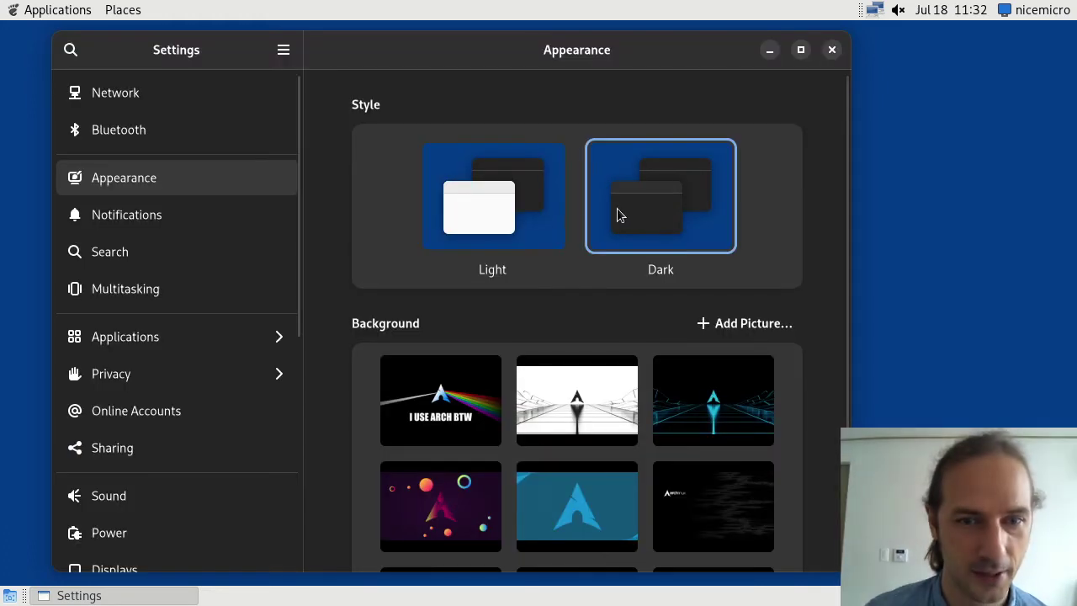
pyautogui.scroll(-3, 589, 404)
pyautogui.scroll(-1, 776, 352)
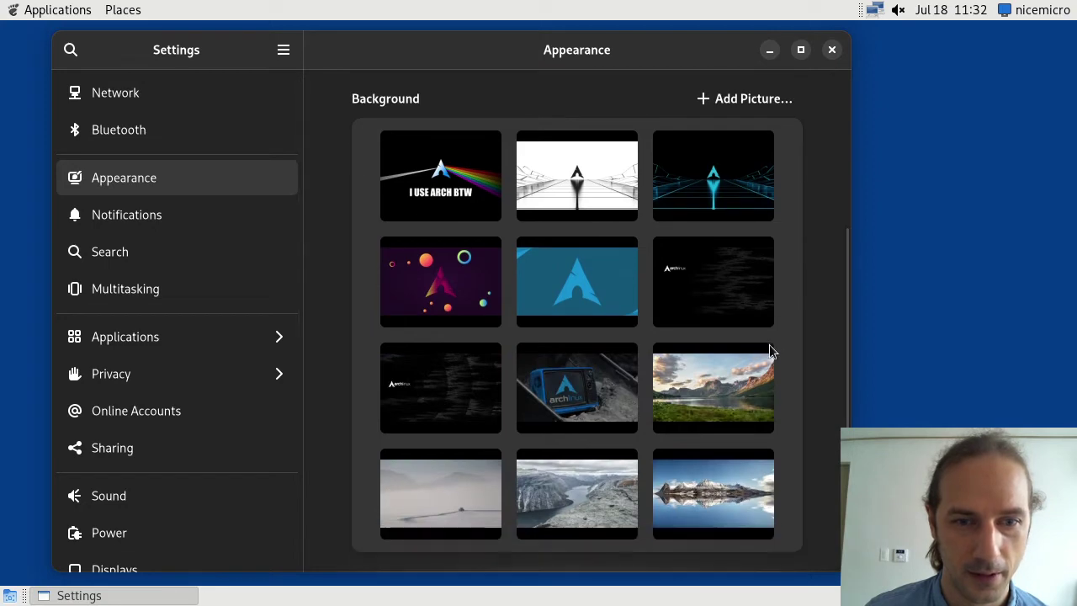
pyautogui.click(572, 402)
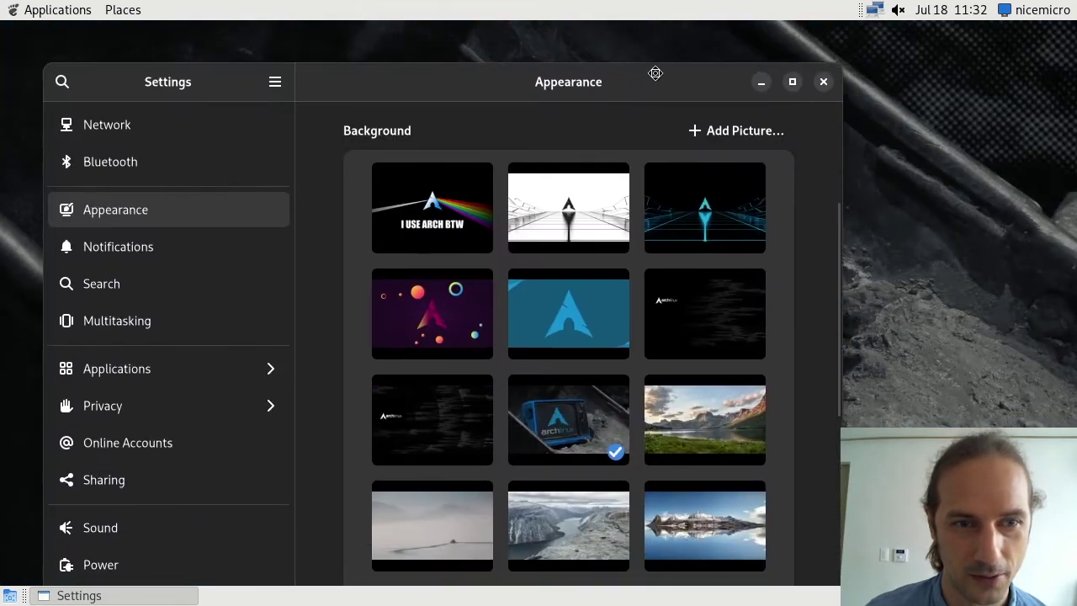
# Change the desktop background to the blue Arch logo wallpaper and reposition the Settings window to reveal it
pyautogui.moveTo(654, 72); pyautogui.dragTo(632, 29)
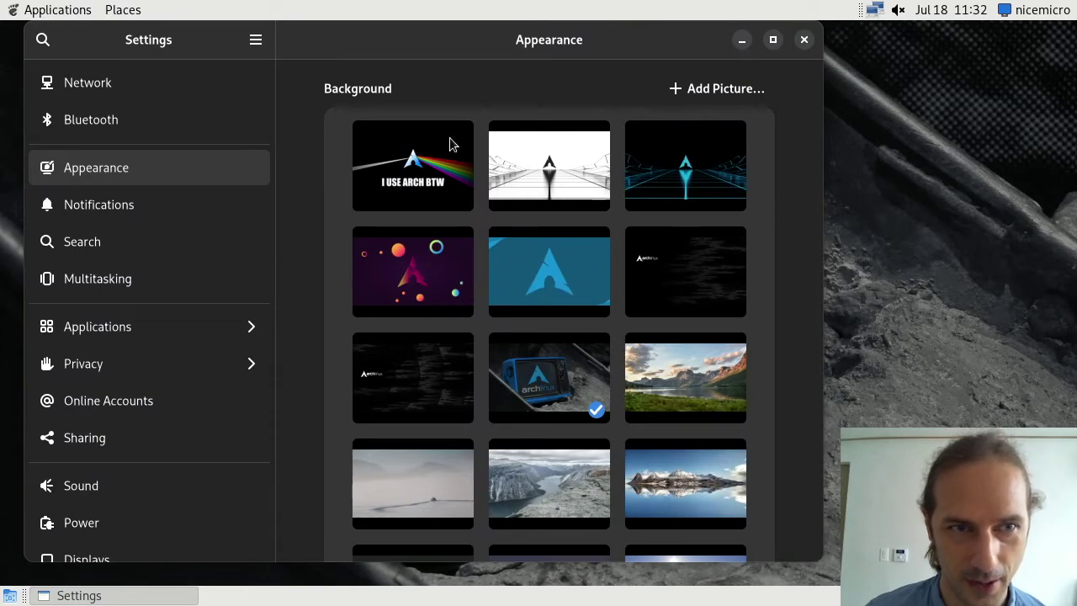
pyautogui.scroll(-5, 744, 320)
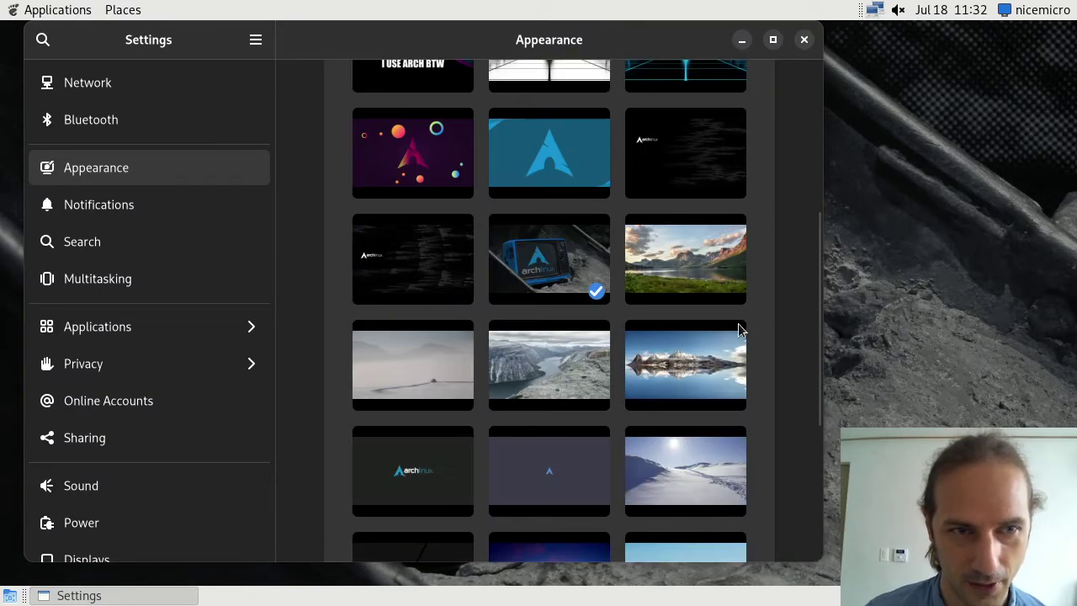
pyautogui.scroll(10, 627, 462)
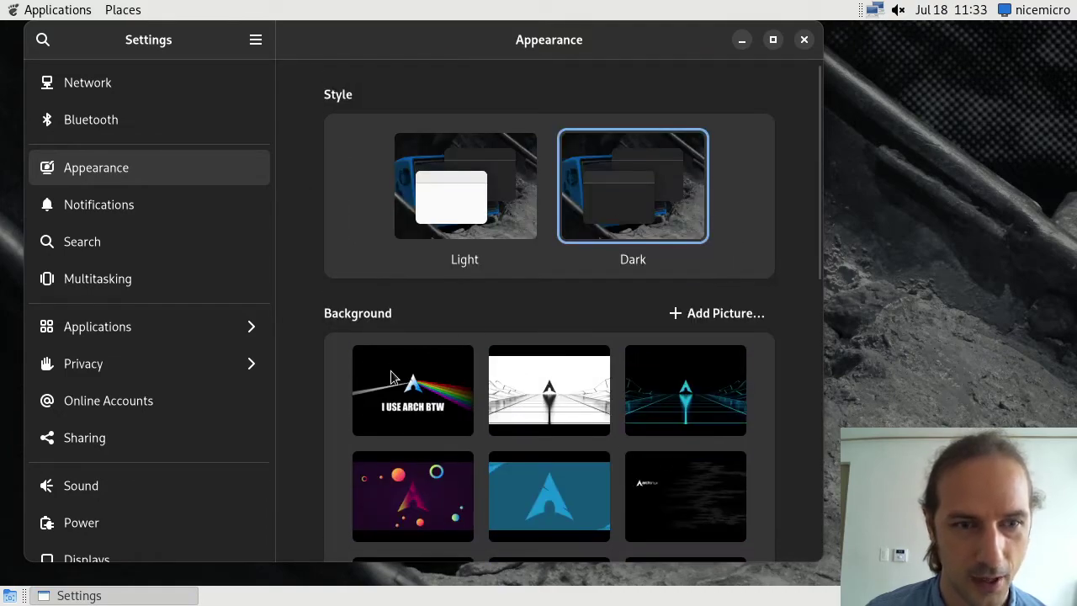
pyautogui.click(495, 510)
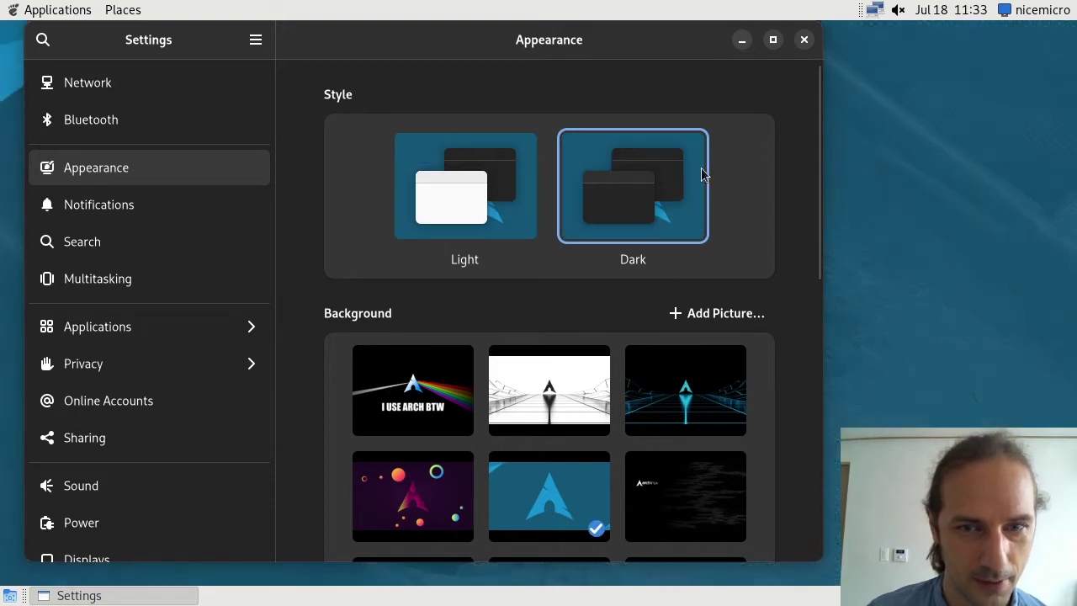
pyautogui.moveTo(662, 43); pyautogui.dragTo(696, 42)
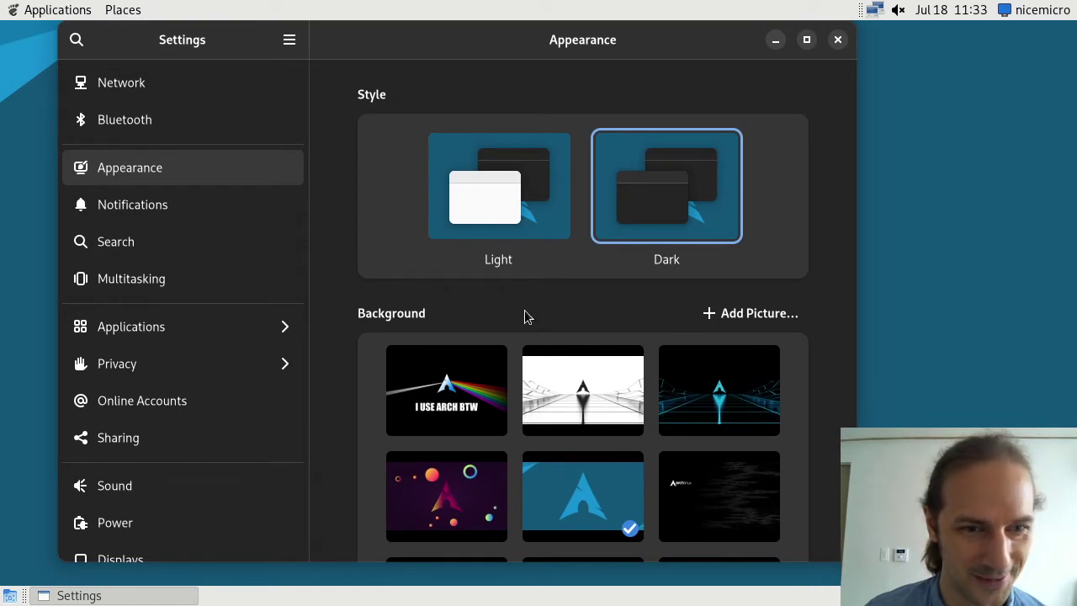
pyautogui.moveTo(363, 58); pyautogui.dragTo(354, 70)
# Open the Windows category of the customizable keyboard shortcuts in the Keyboard settings
pyautogui.scroll(-5, 139, 193)
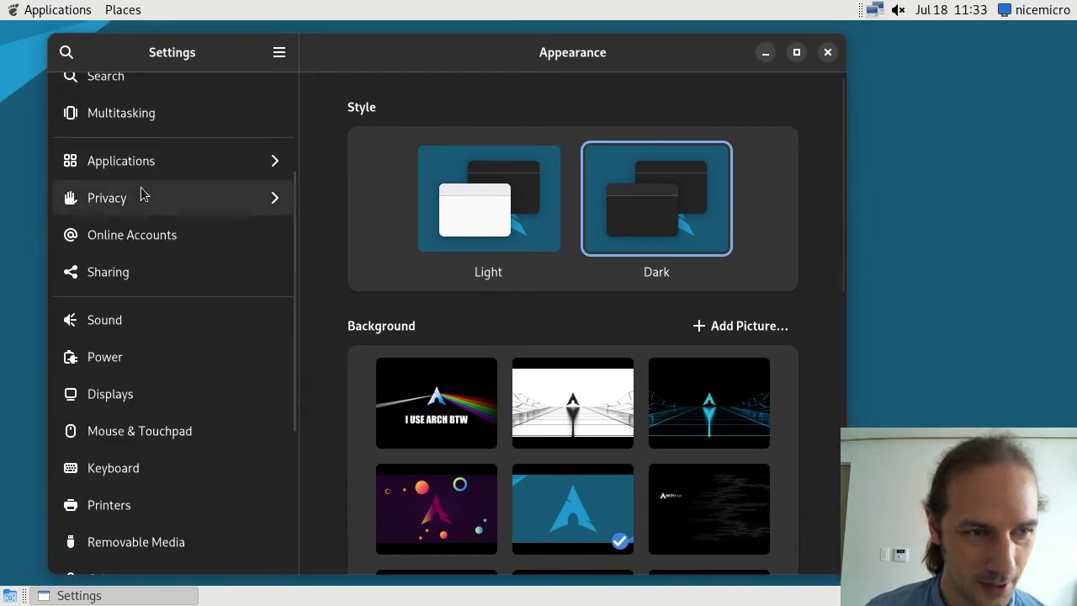
pyautogui.click(137, 352)
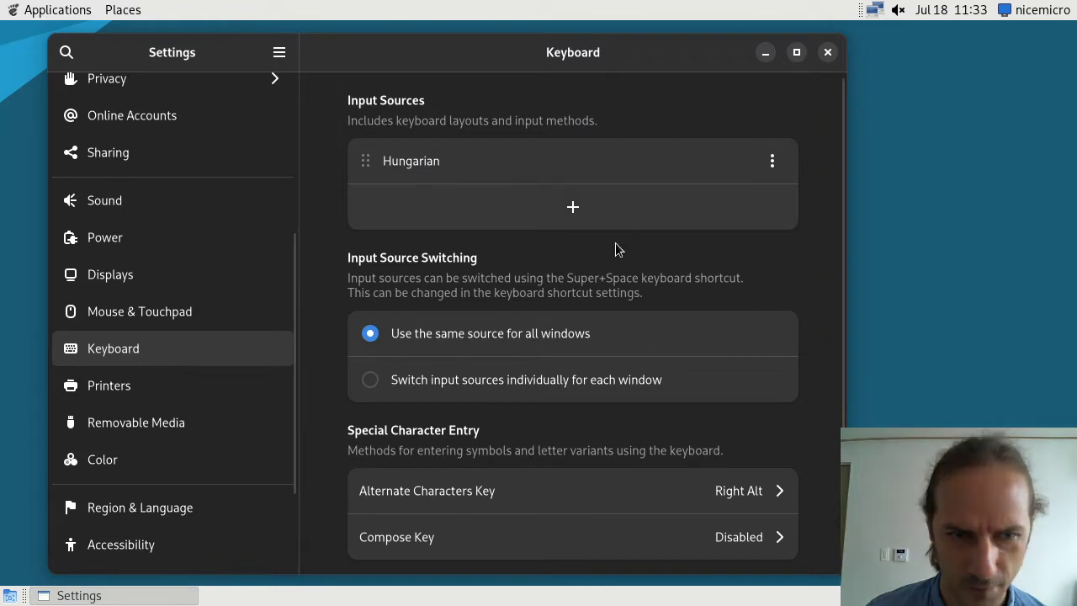
pyautogui.scroll(-2, 615, 244)
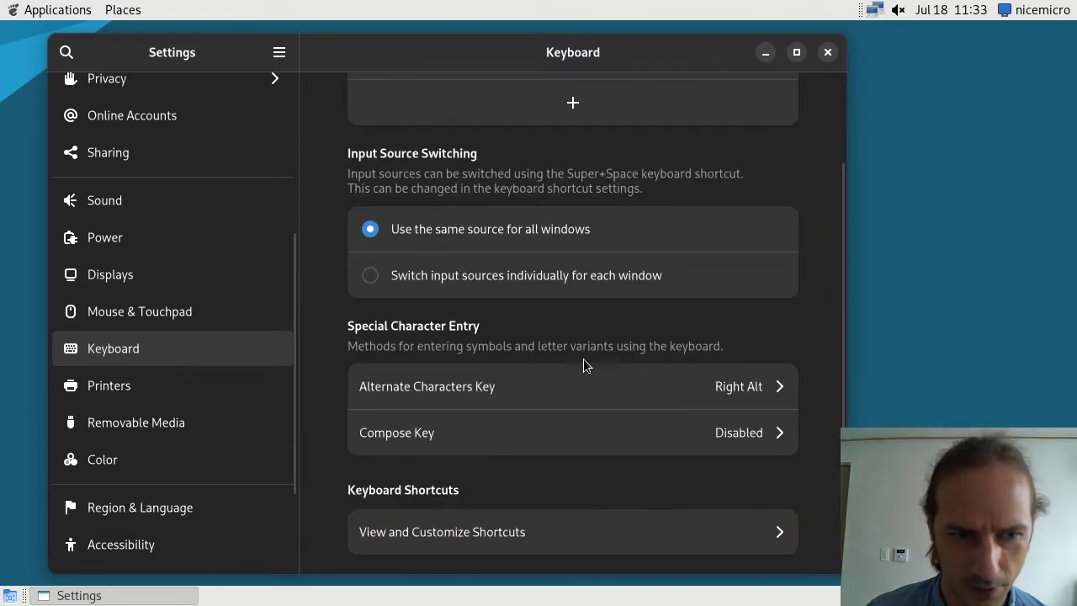
pyautogui.click(528, 539)
pyautogui.scroll(-2, 516, 142)
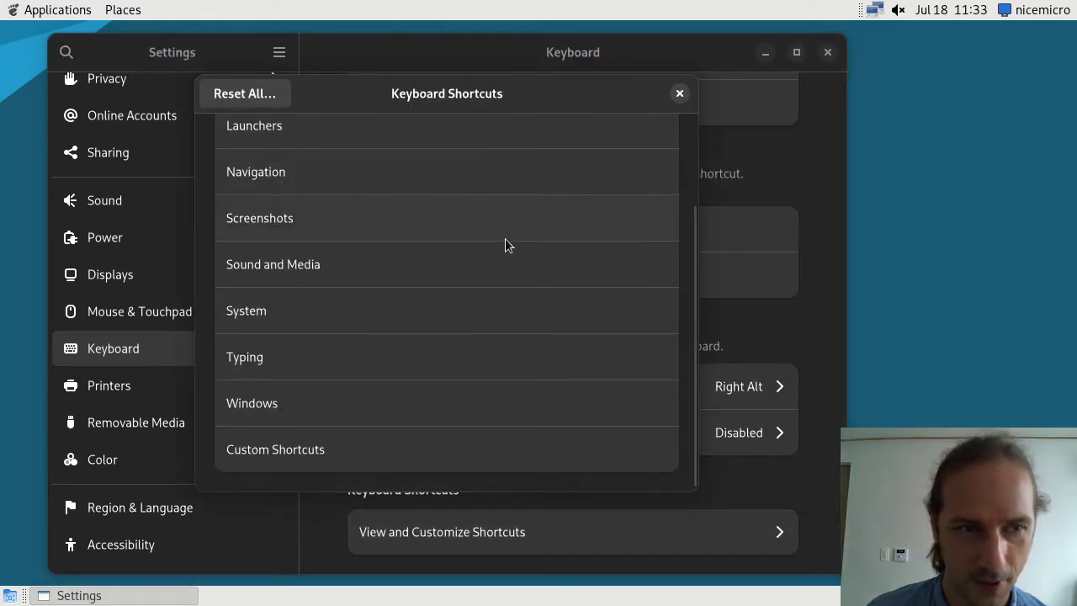
pyautogui.scroll(2, 337, 221)
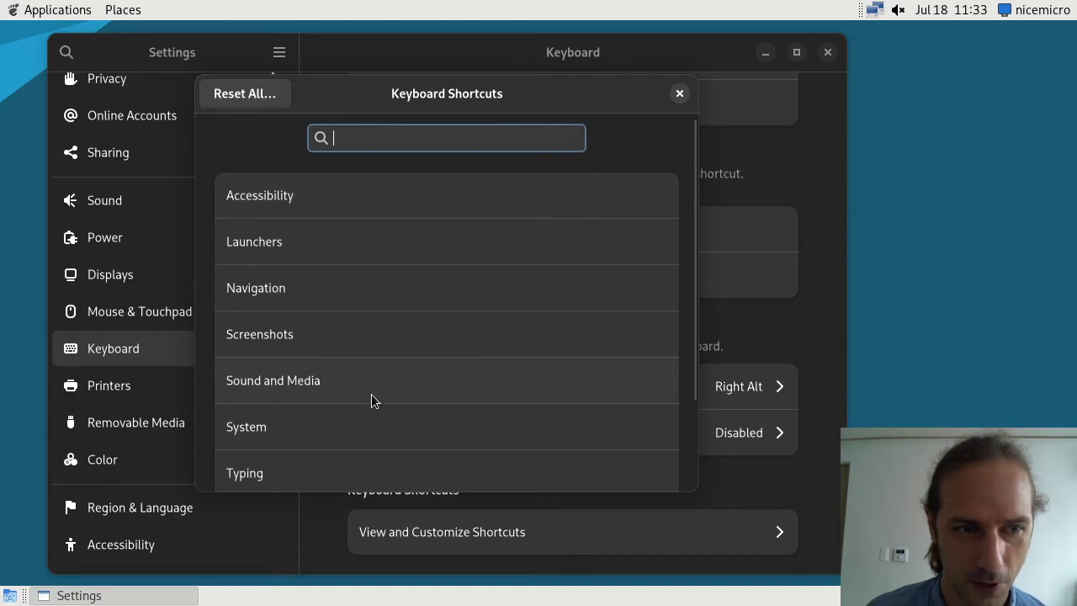
pyautogui.scroll(-2, 366, 402)
pyautogui.click(301, 405)
# Move and enlarge the Windows shortcuts dialog, review its full list of window-management shortcuts, and close it
pyautogui.scroll(-3, 413, 192)
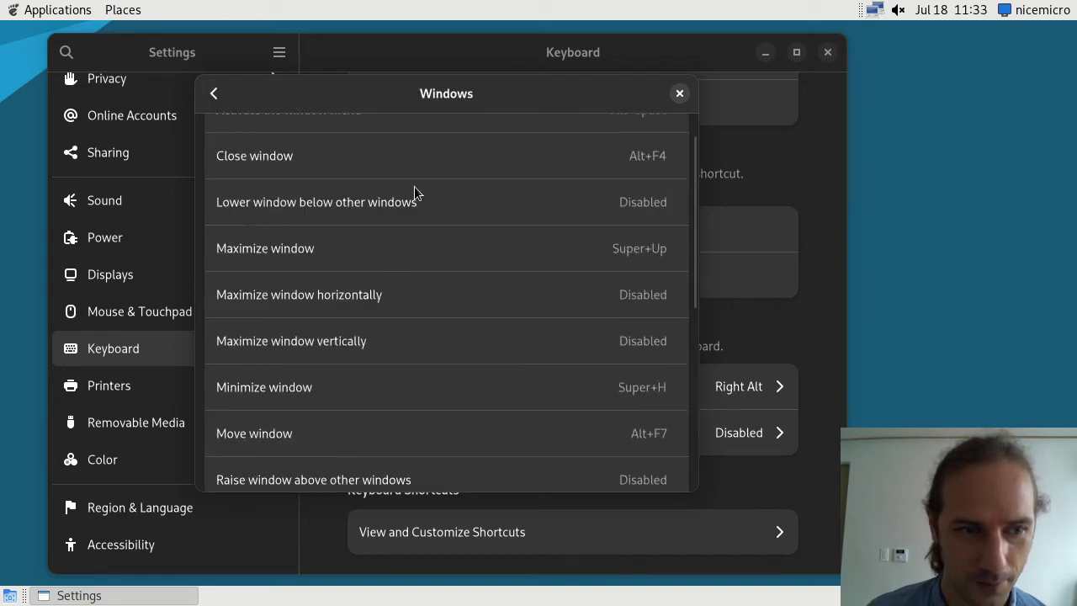
pyautogui.scroll(3, 440, 190)
pyautogui.moveTo(475, 101); pyautogui.dragTo(391, 49)
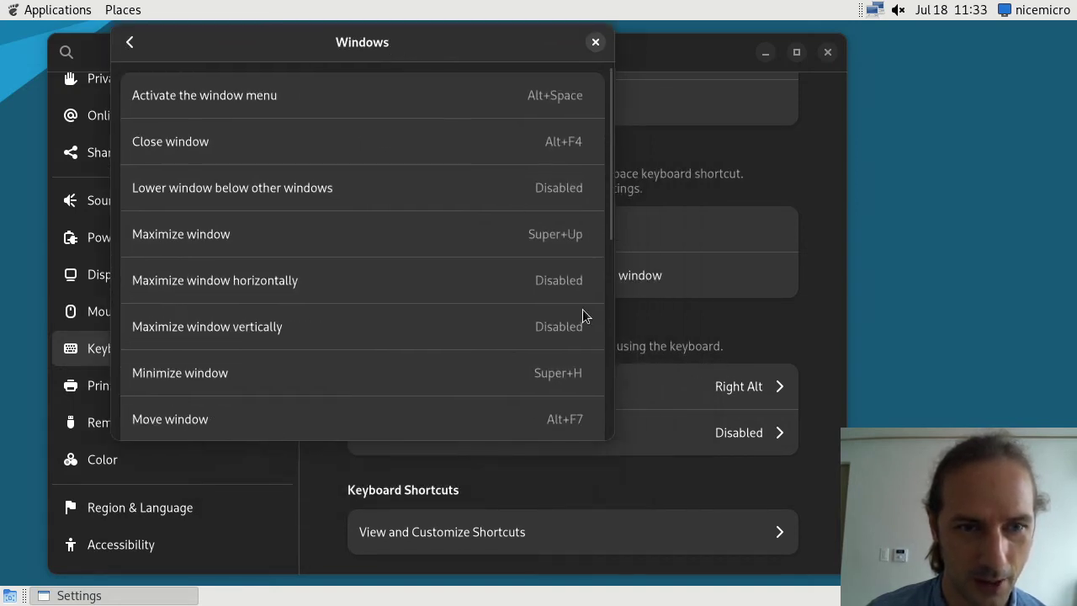
pyautogui.moveTo(618, 437); pyautogui.dragTo(725, 556)
pyautogui.scroll(-4, 395, 406)
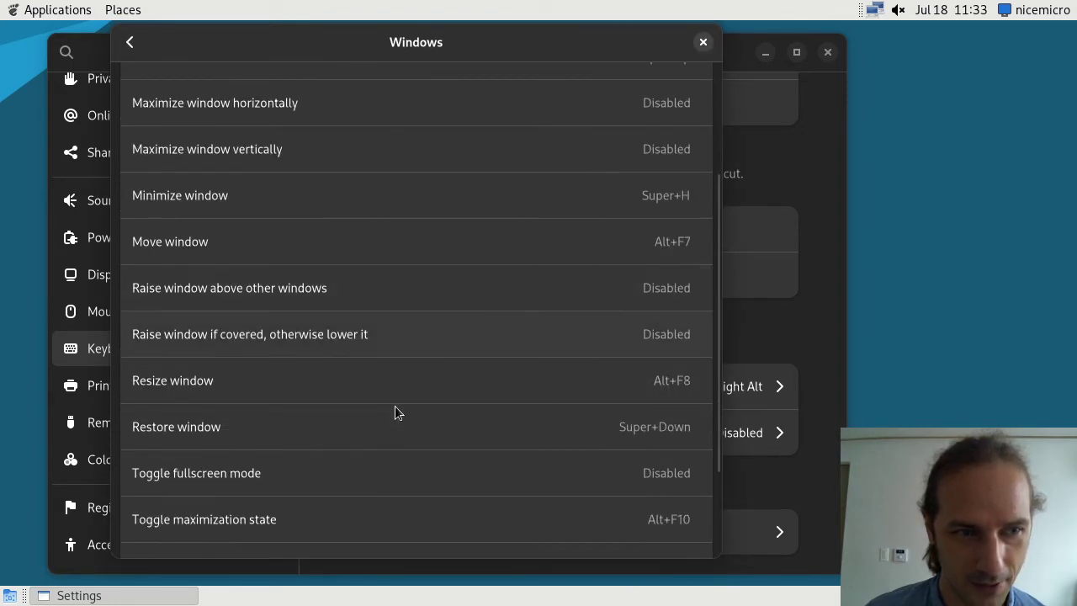
pyautogui.scroll(-3, 394, 404)
pyautogui.scroll(1, 391, 396)
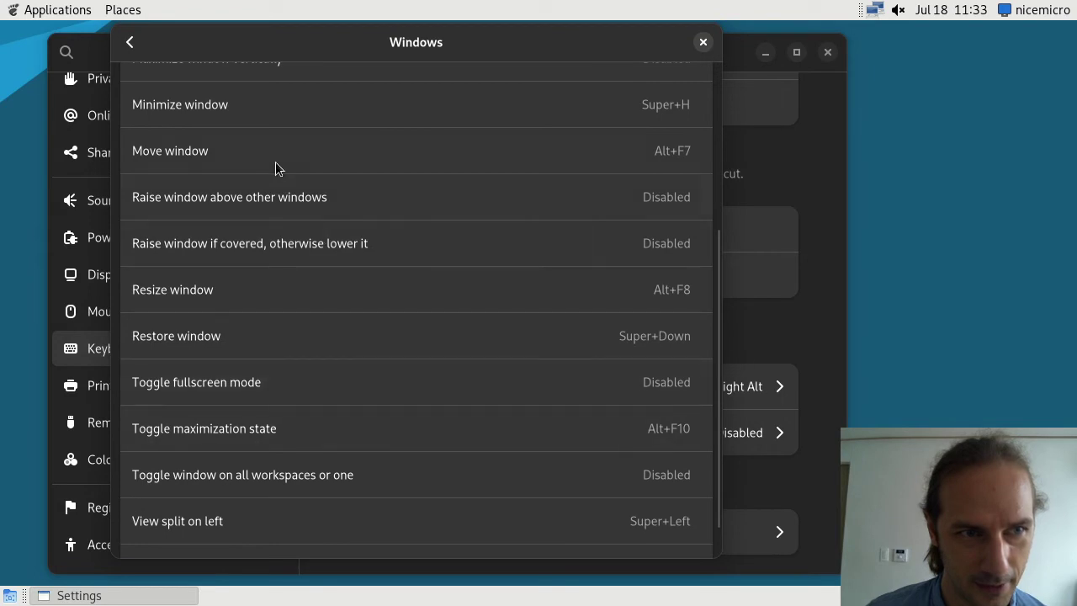
pyautogui.scroll(-1, 393, 509)
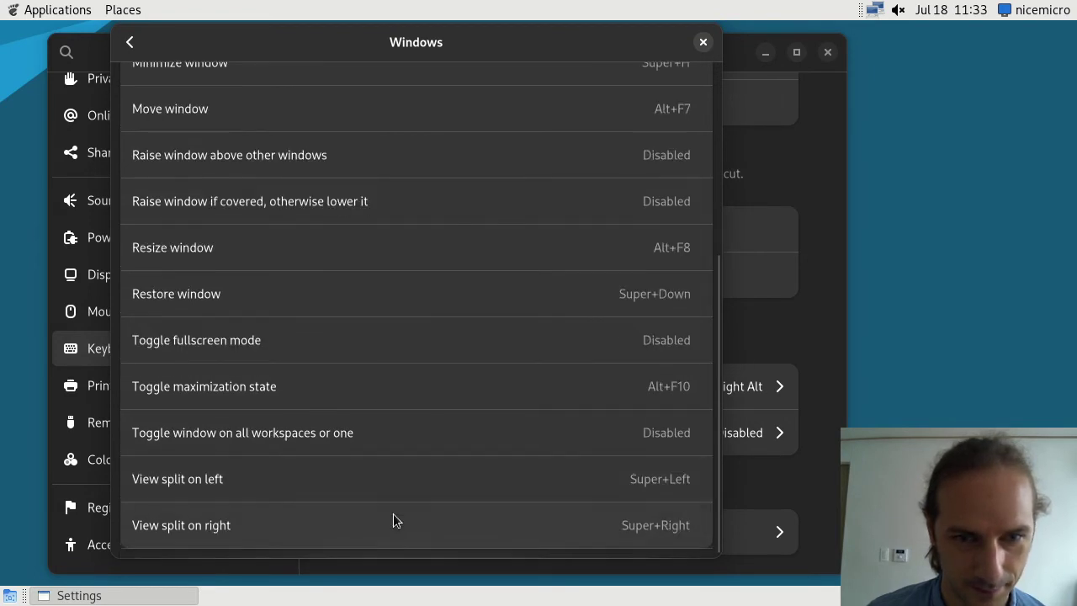
pyautogui.scroll(5, 393, 513)
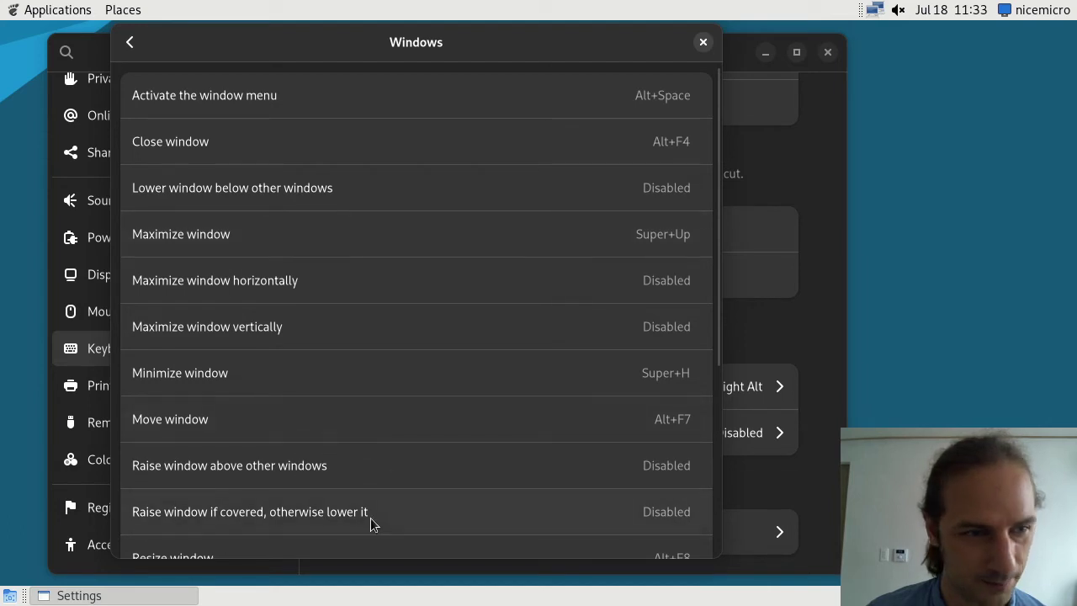
pyautogui.click(703, 44)
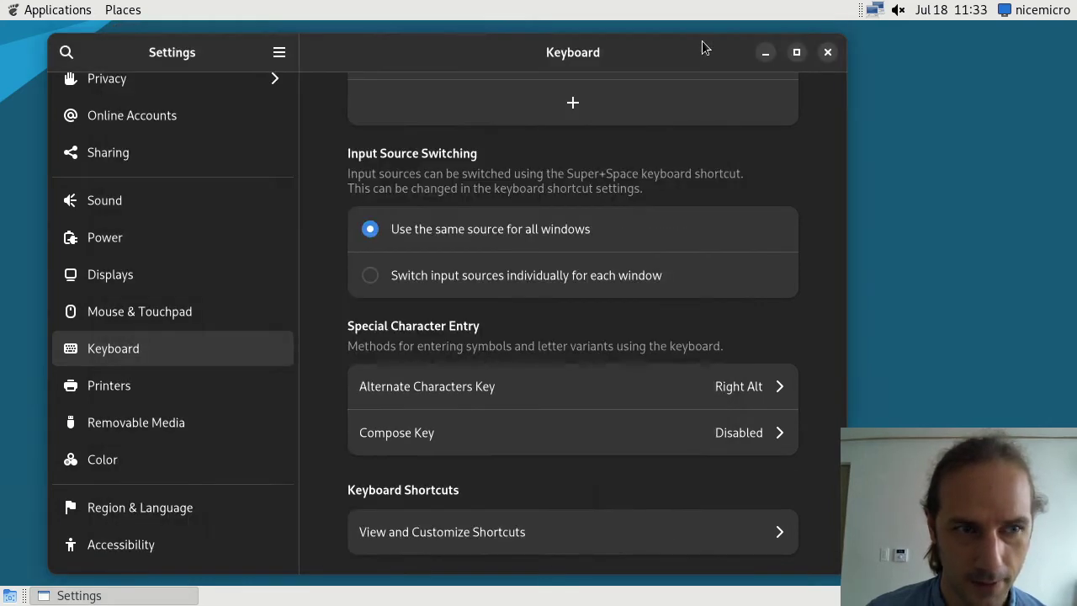
# Check the options offered by the panel's clock and user menus, and close the Settings window
pyautogui.scroll(-3, 173, 429)
pyautogui.scroll(5, 170, 443)
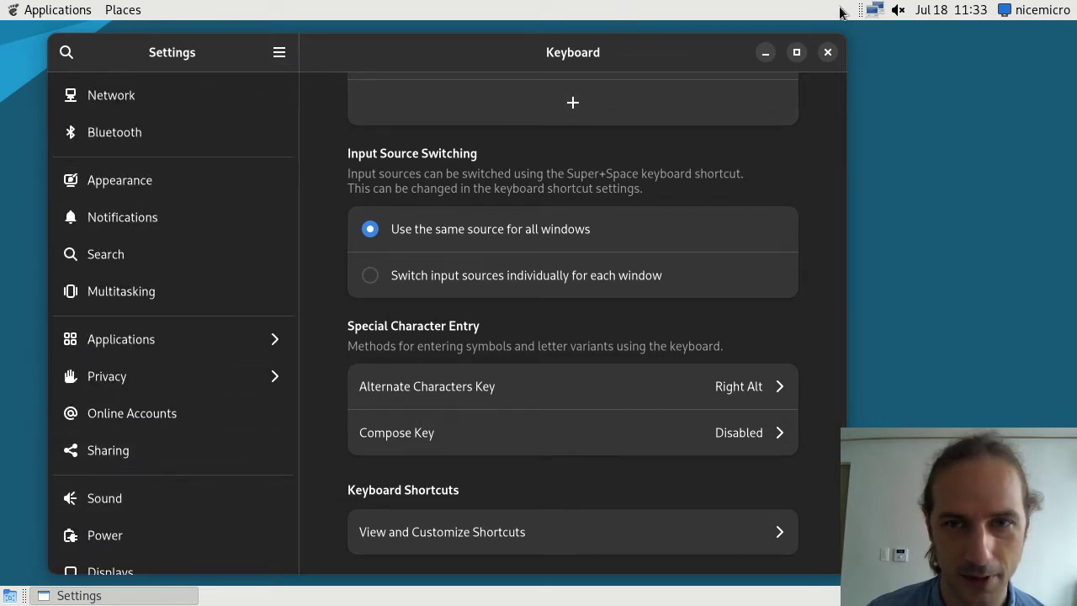
pyautogui.rightClick(923, 13)
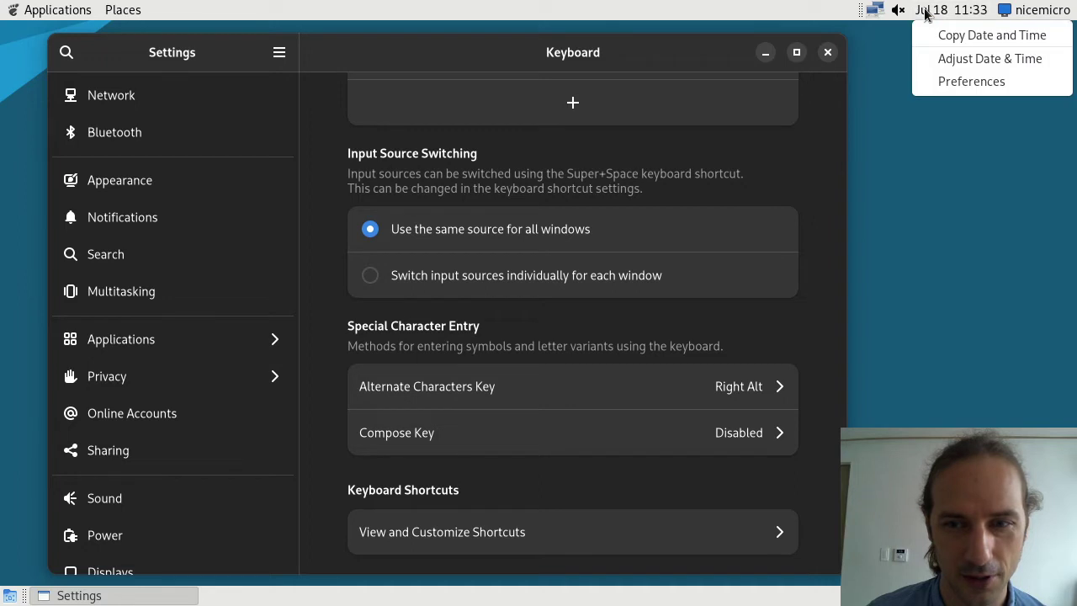
pyautogui.click(1035, 13)
pyautogui.click(1026, 11)
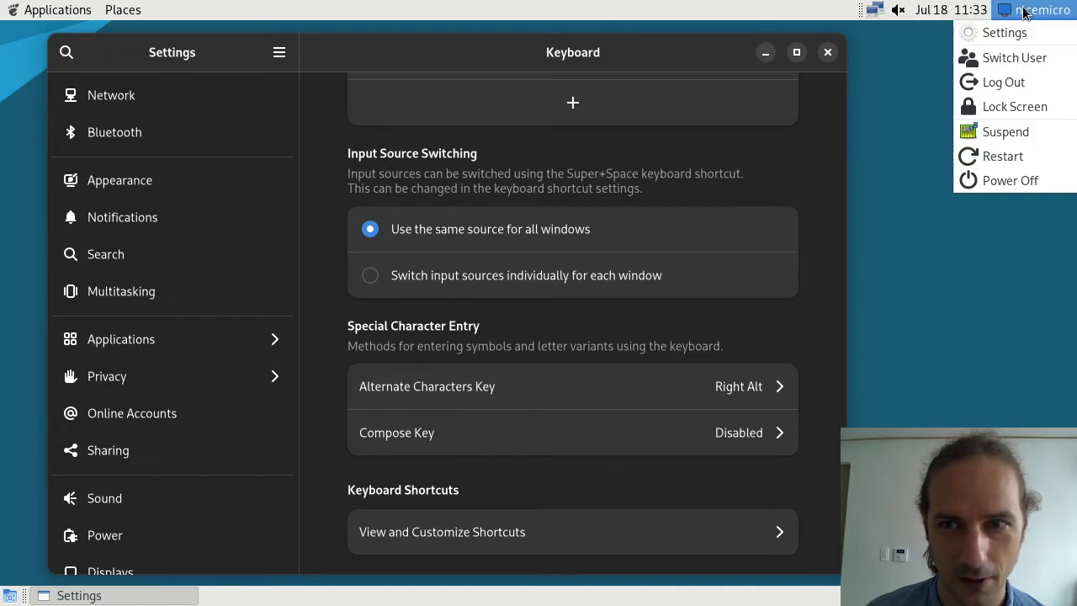
pyautogui.click(827, 53)
pyautogui.click(826, 53)
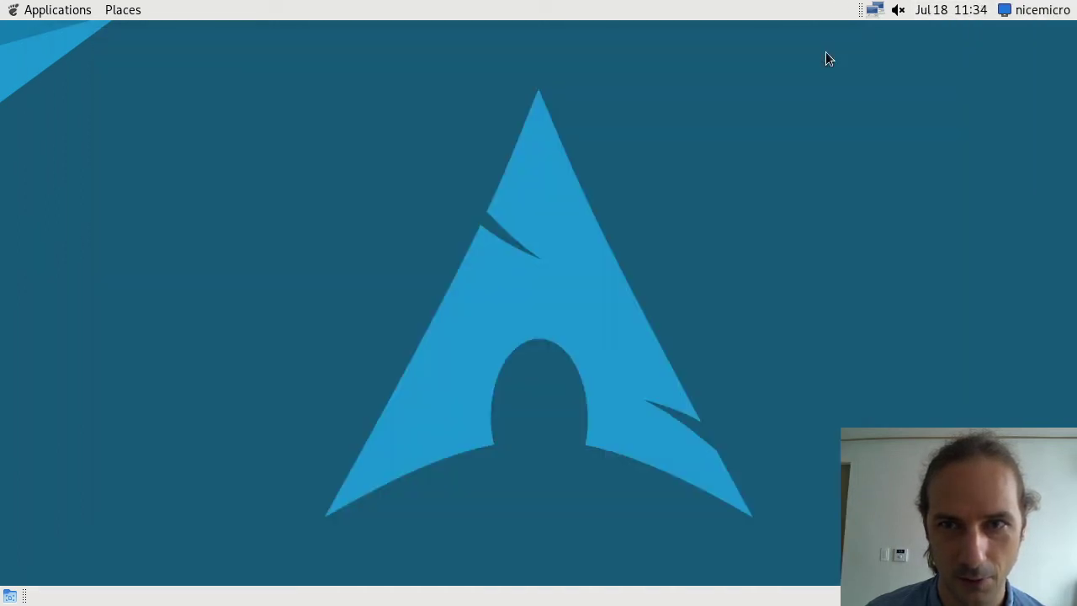
# Reopen Settings and show the Appearance page
pyautogui.click(1019, 12)
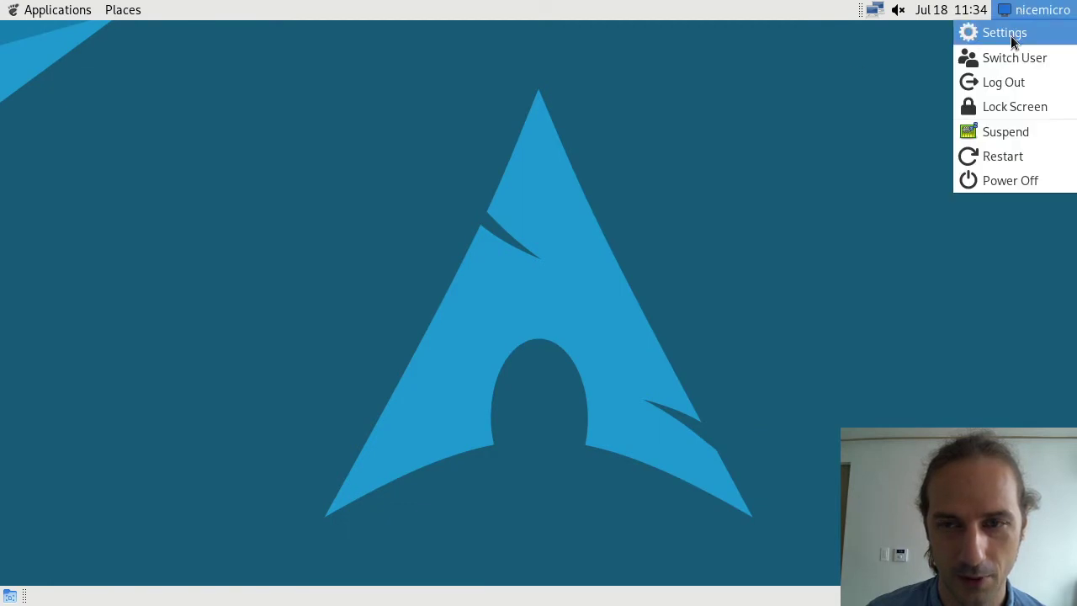
pyautogui.click(1012, 41)
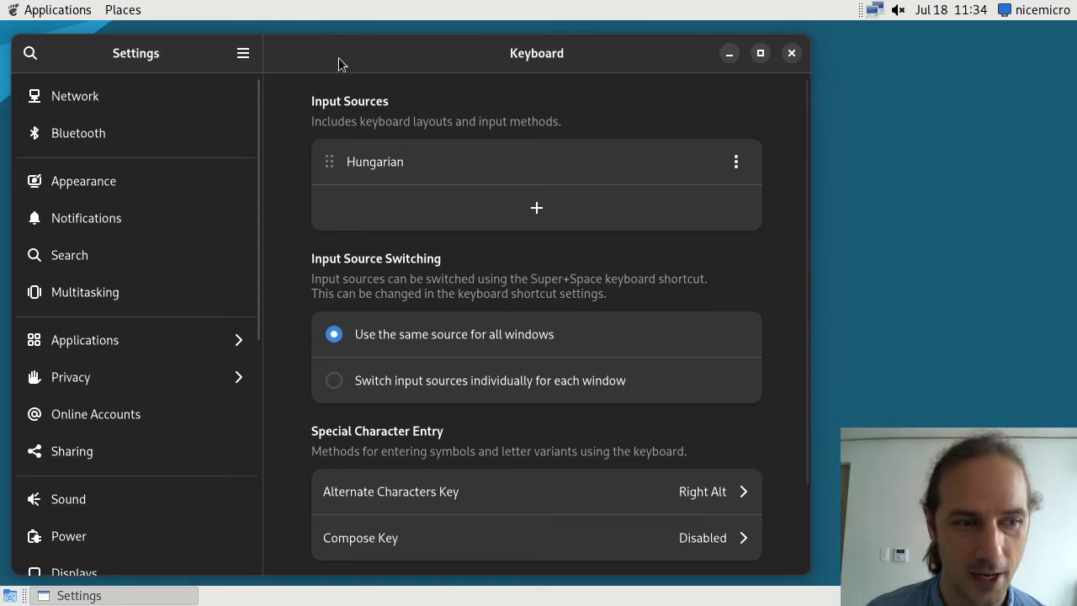
pyautogui.click(51, 10)
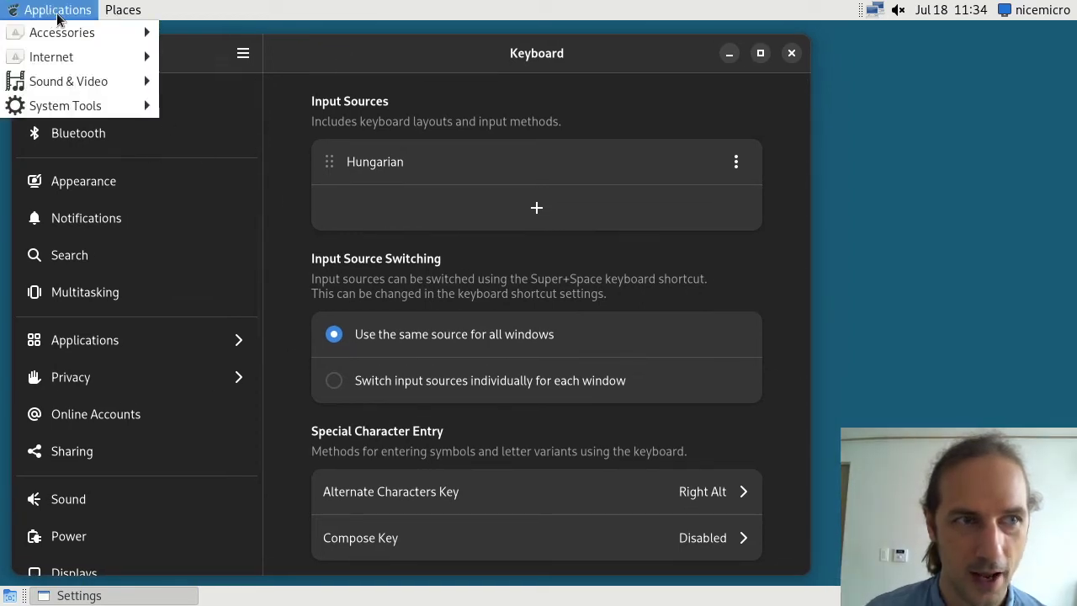
pyautogui.click(124, 12)
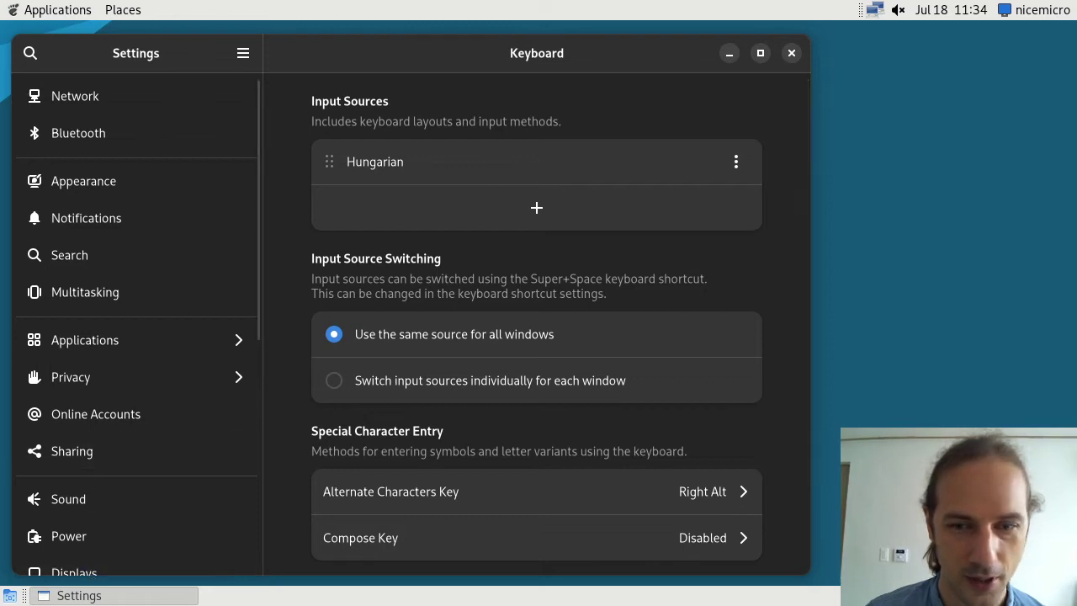
pyautogui.click(160, 181)
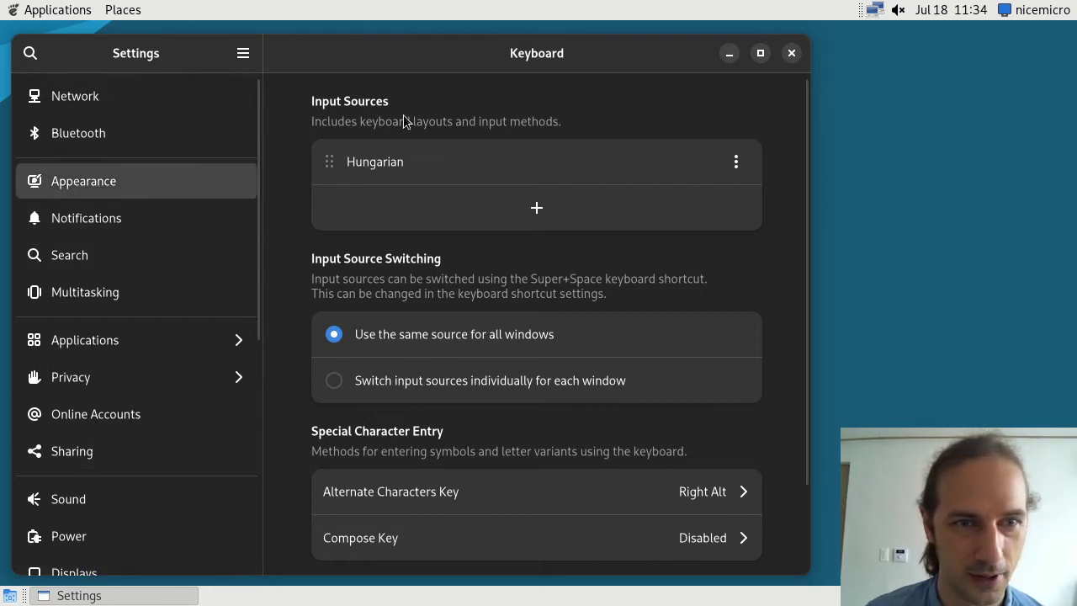
# Open the Home folder in the file manager, check its appearance, and close the window
pyautogui.click(84, 11)
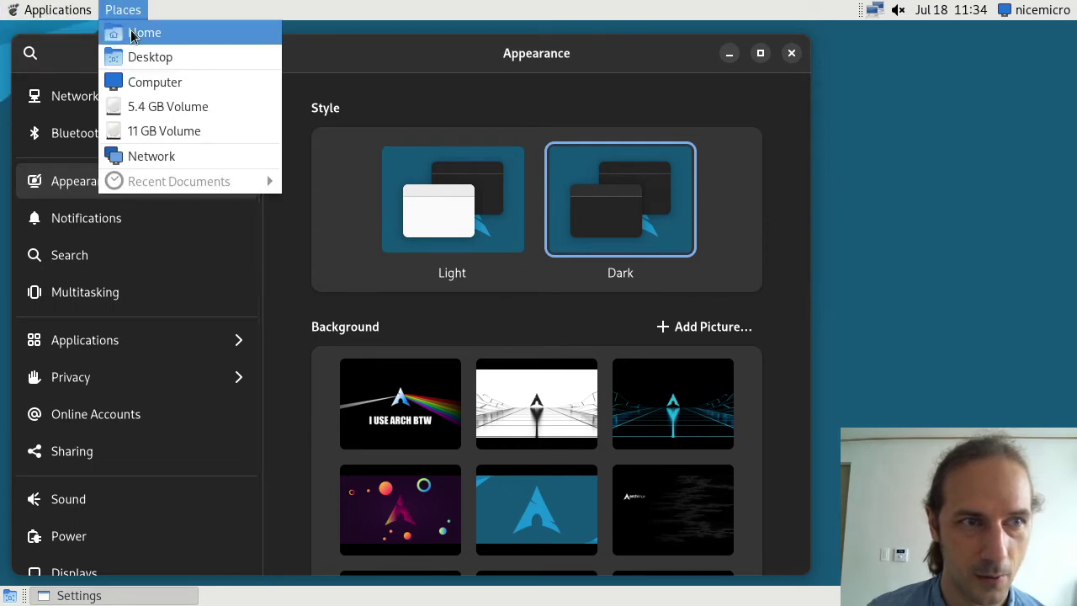
pyautogui.click(123, 11)
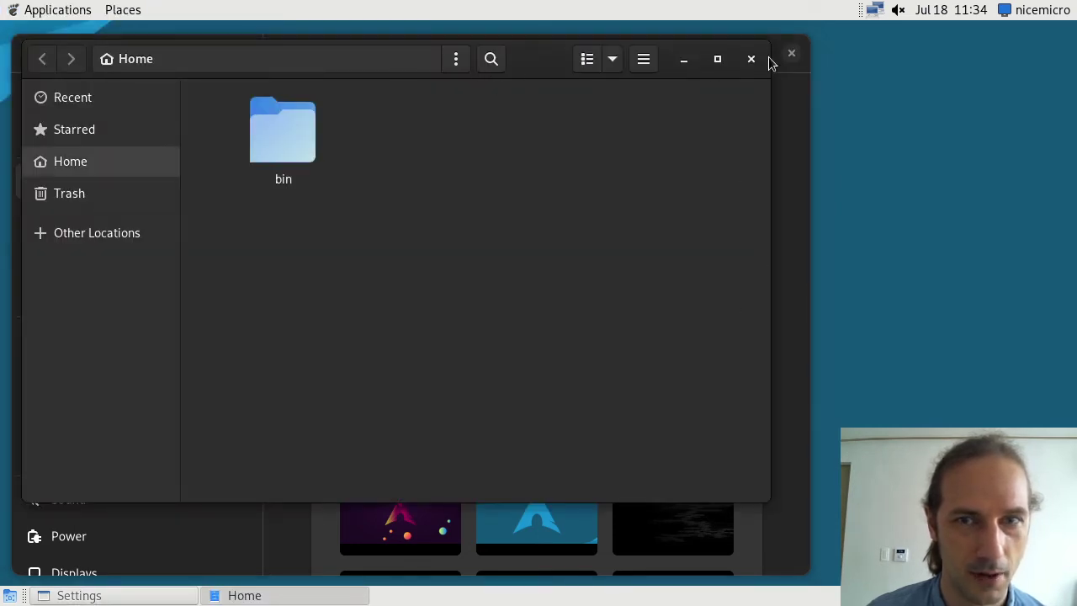
pyautogui.click(760, 59)
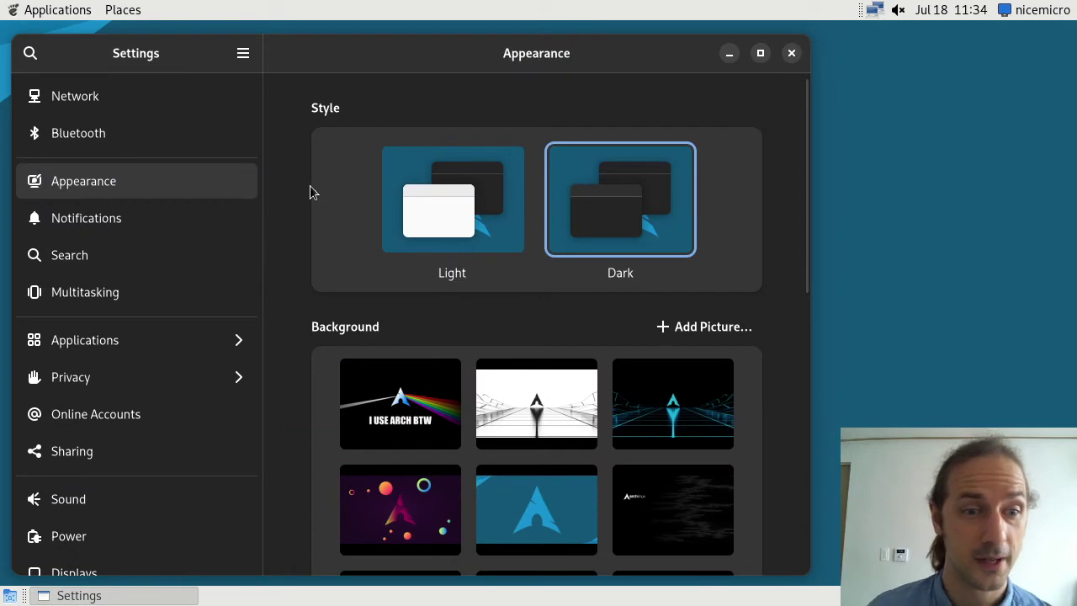
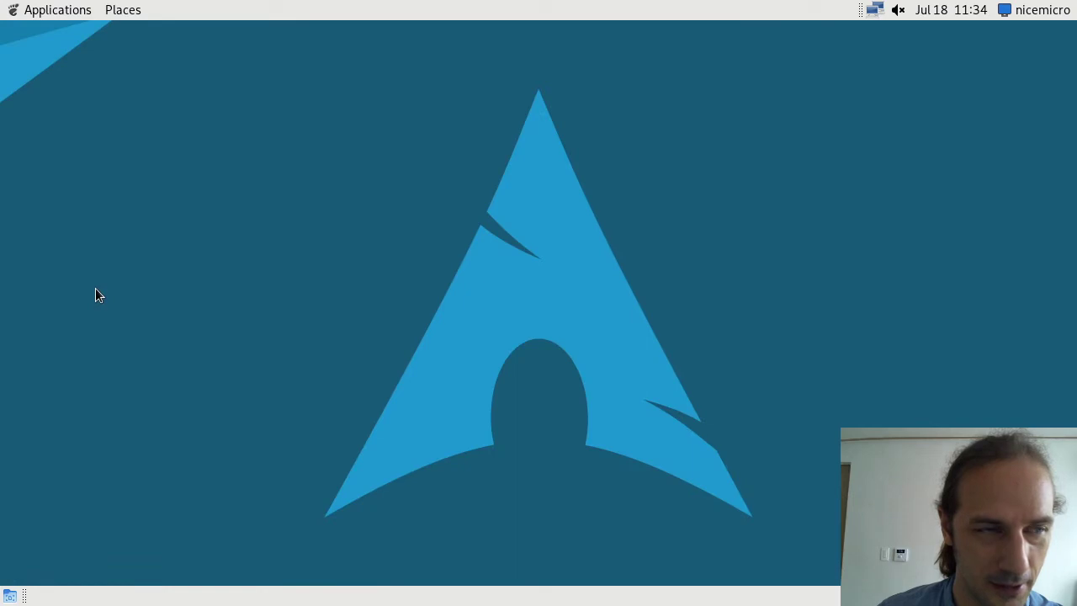
# Run gnome-control-center in the terminal and examine the settings schema named in its error output
pyautogui.click(40, 10)
pyautogui.moveTo(76, 37)
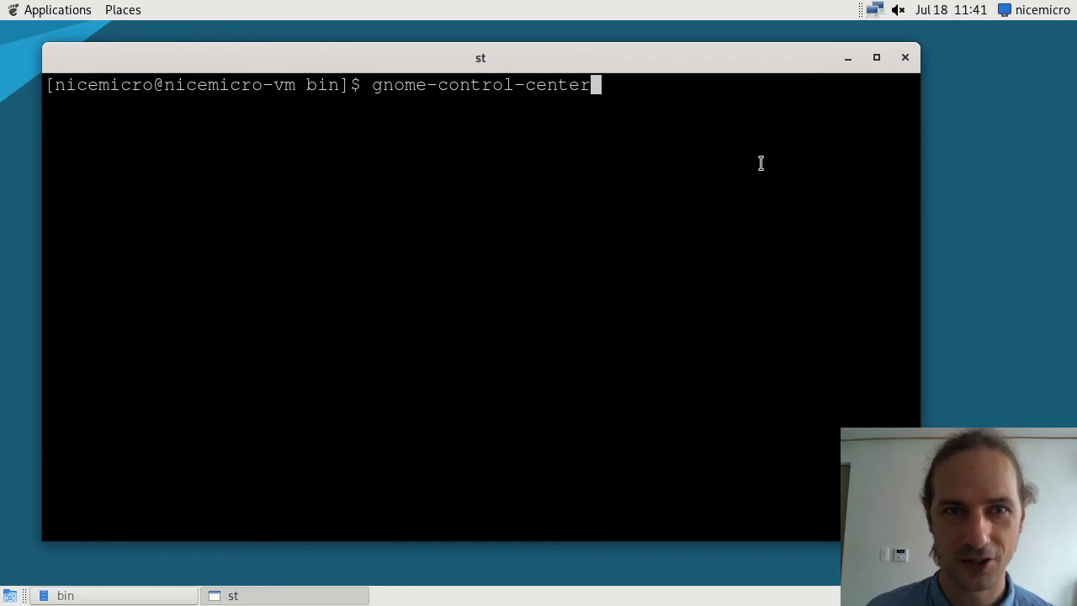
pyautogui.press('Return')
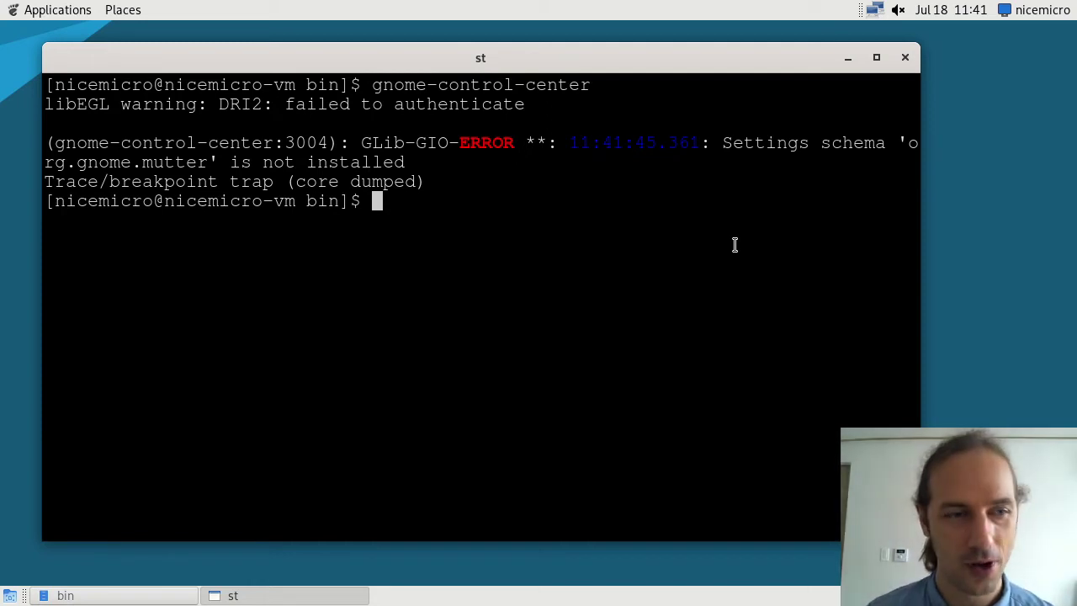
pyautogui.moveTo(54, 162); pyautogui.dragTo(727, 135)
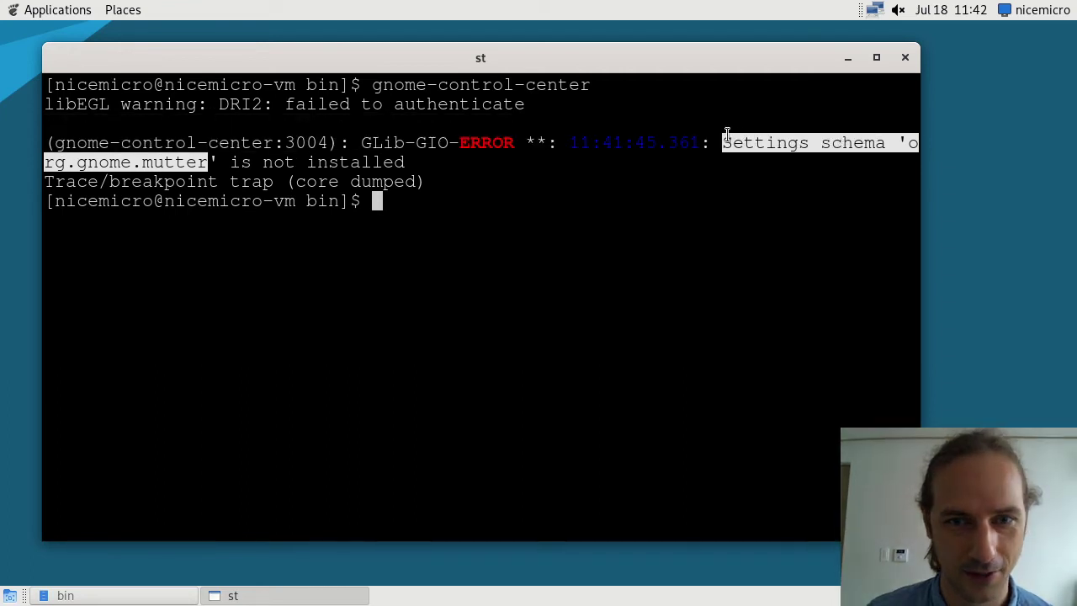
pyautogui.doubleClick(382, 201)
pyautogui.click(383, 200)
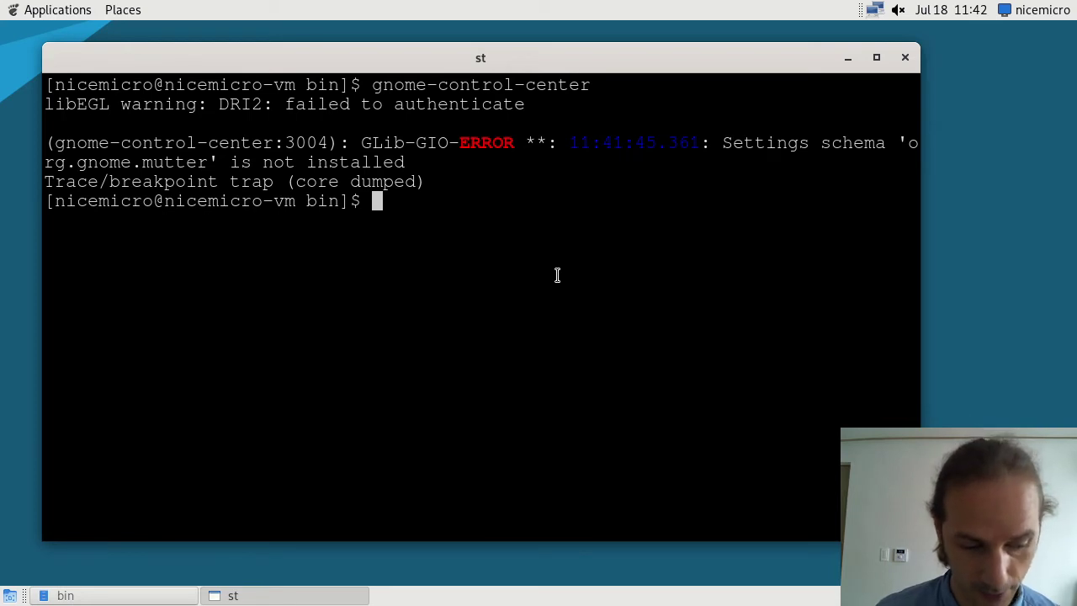
# Install only mutter, number 48 in pacman's gnome group, entering the sudo password and accepting the installation
pyautogui.write('s')
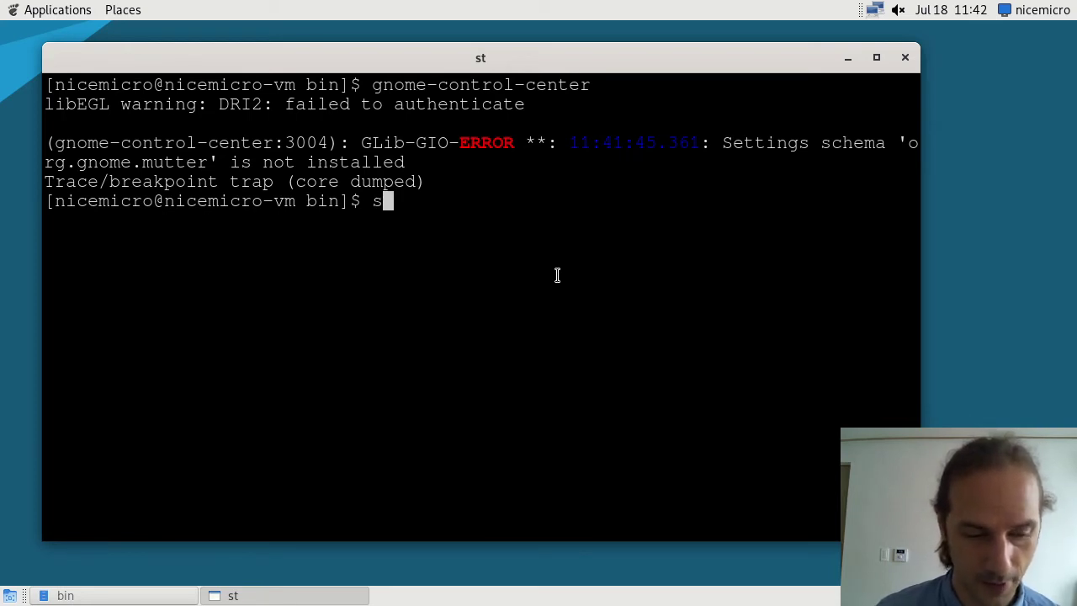
pyautogui.write('udo pacman -S gnome')
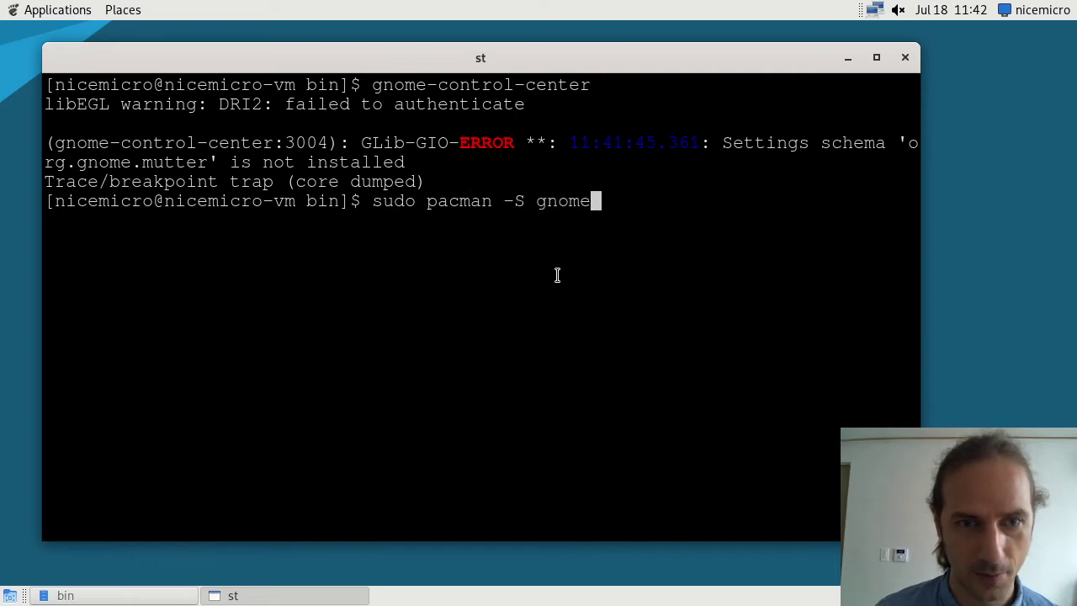
pyautogui.press('Return')
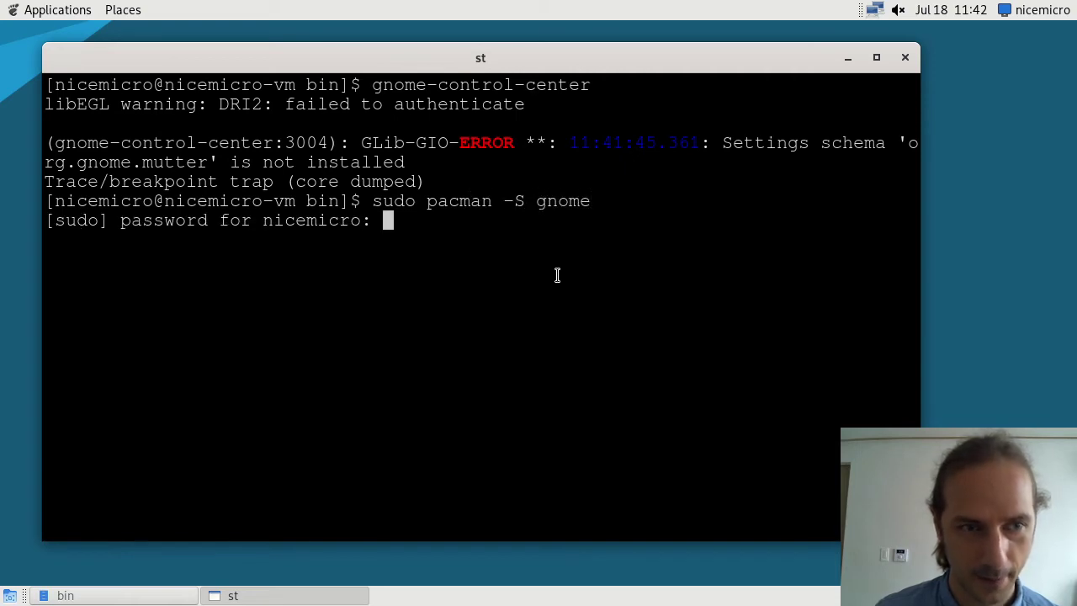
pyautogui.press('Return')
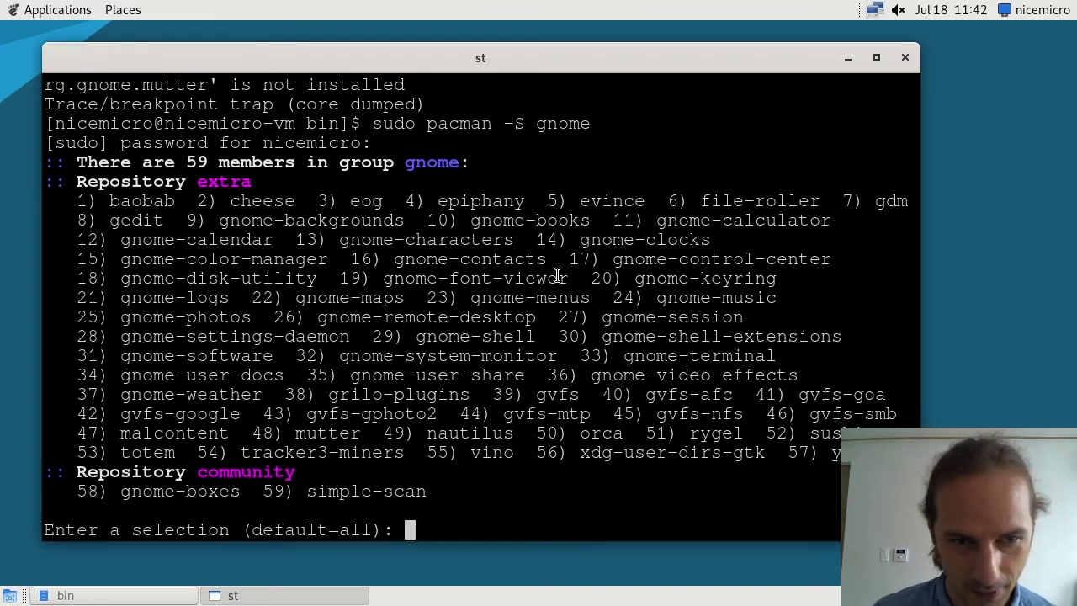
pyautogui.write('48')
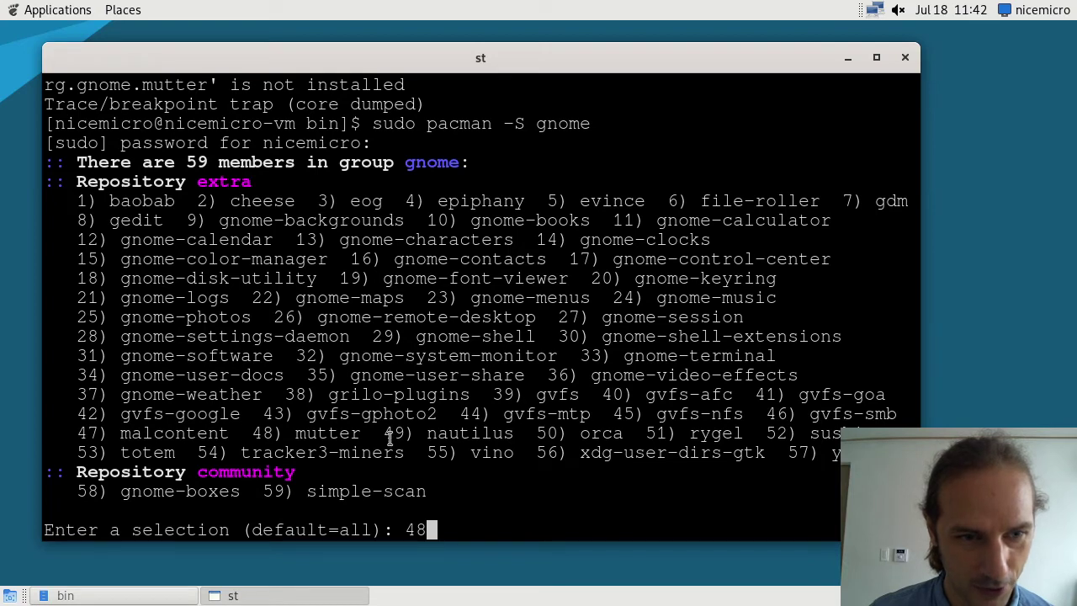
pyautogui.press('Return')
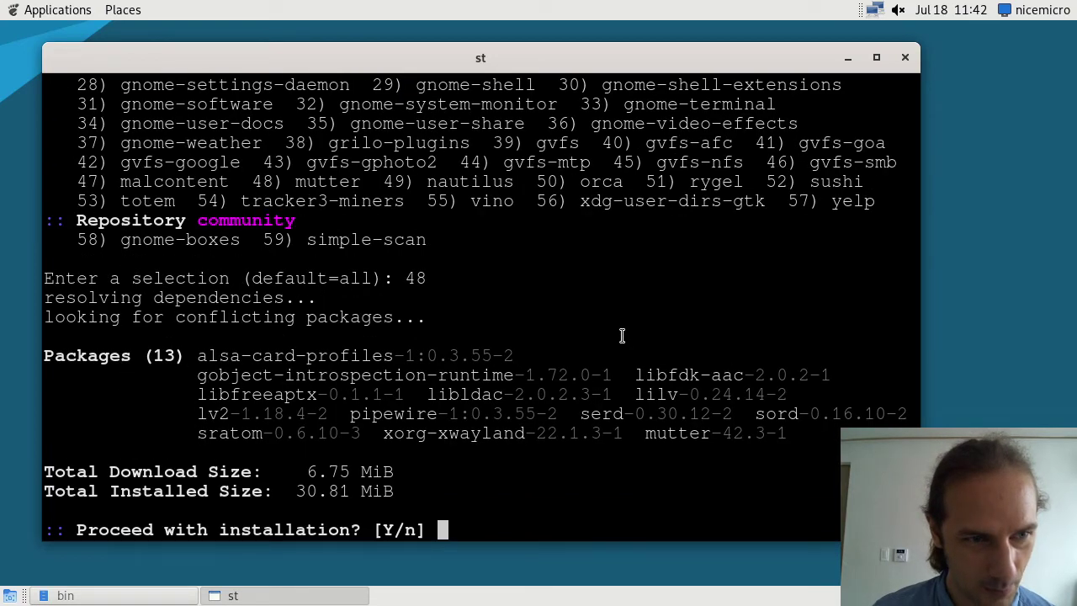
pyautogui.write('y')
pyautogui.press('Return')
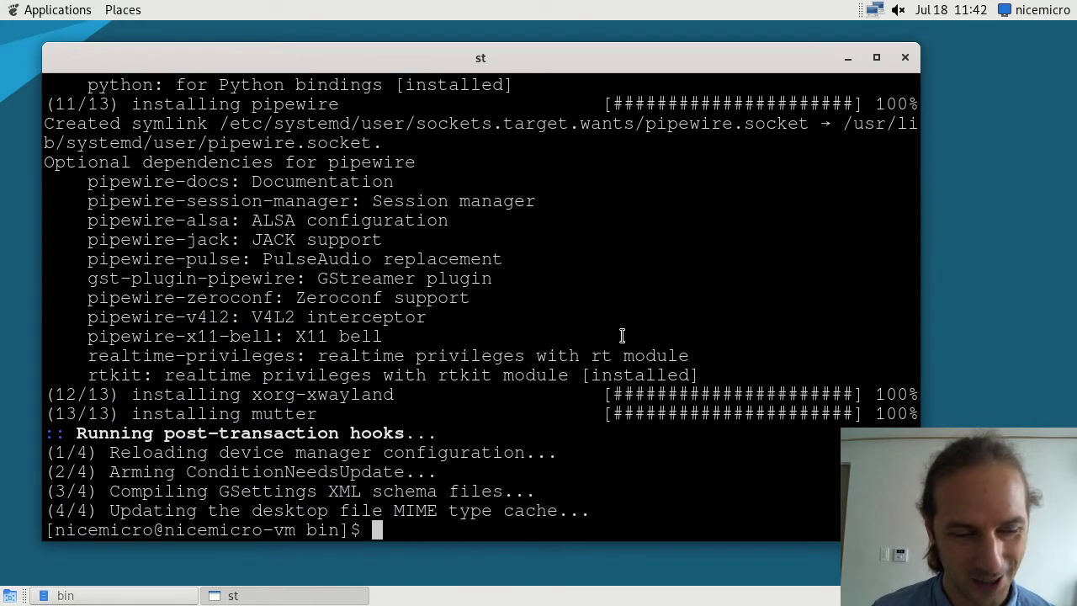
# Try launching Settings from the desktop's system tools, and rerun gnome-control-center in the terminal to examine its output
pyautogui.click(57, 9)
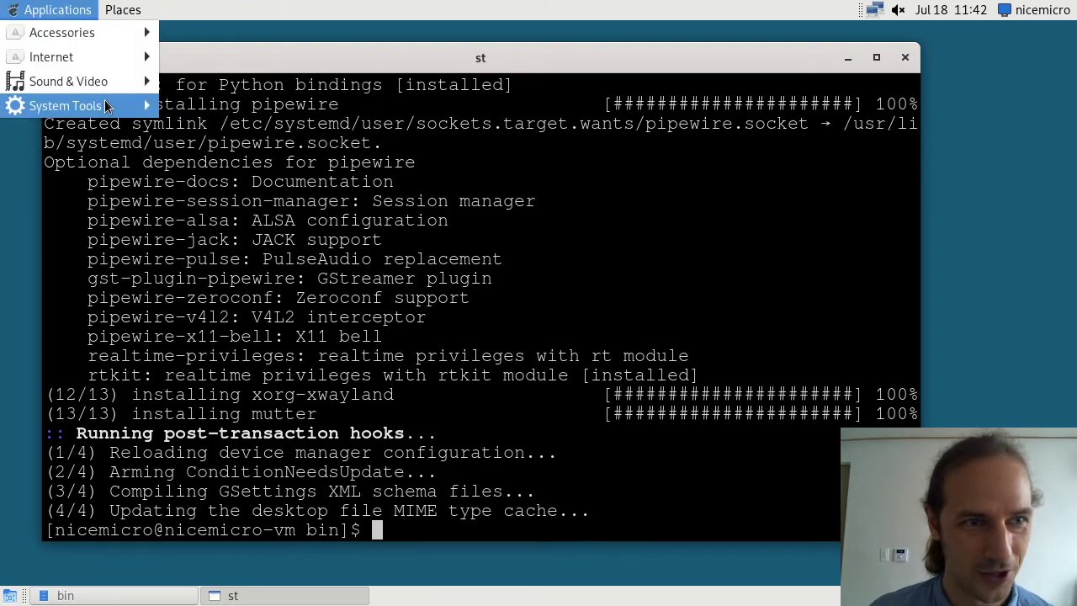
pyautogui.moveTo(106, 105)
pyautogui.moveTo(214, 112)
pyautogui.click(418, 126)
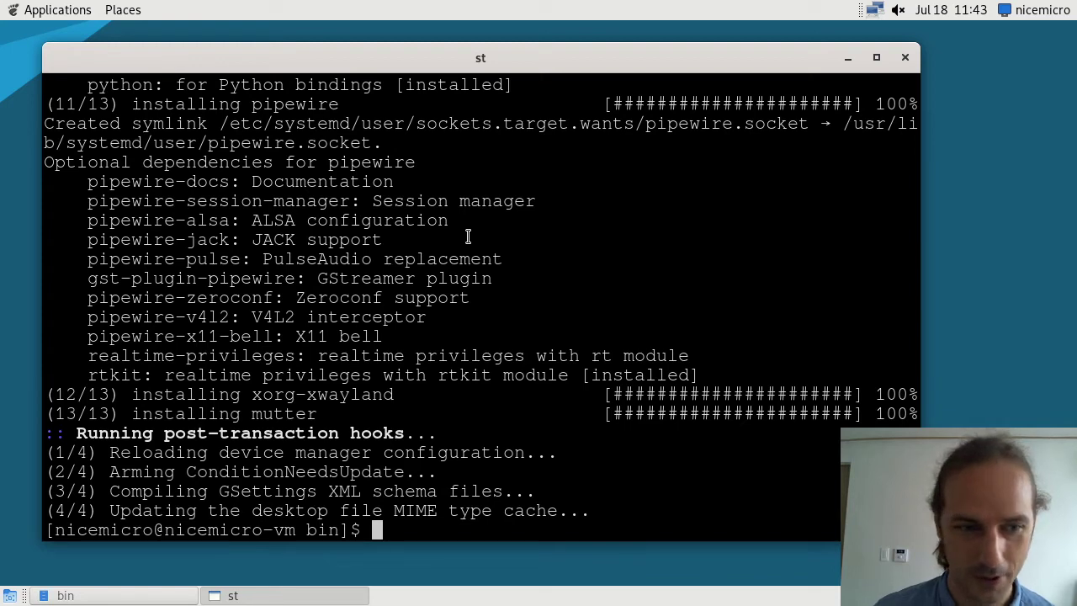
pyautogui.press('Up')
pyautogui.press('Up')
pyautogui.press('Return')
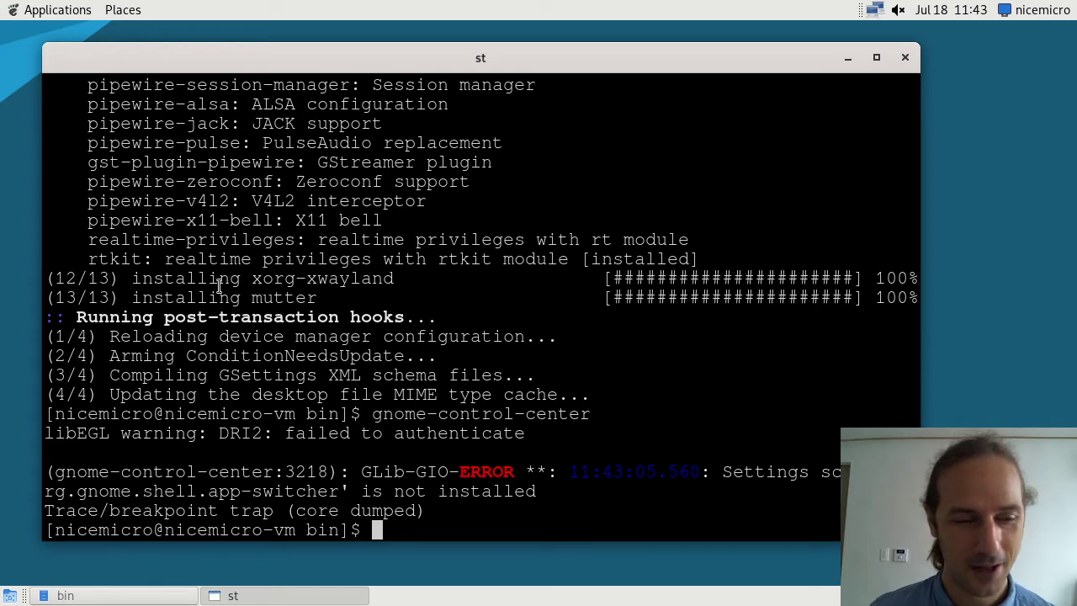
# Install the entire gnome group with pacman, choosing noto-fonts-emoji and xdg-desktop-portal-gnome as providers and accepting the installation
pyautogui.press('Up')
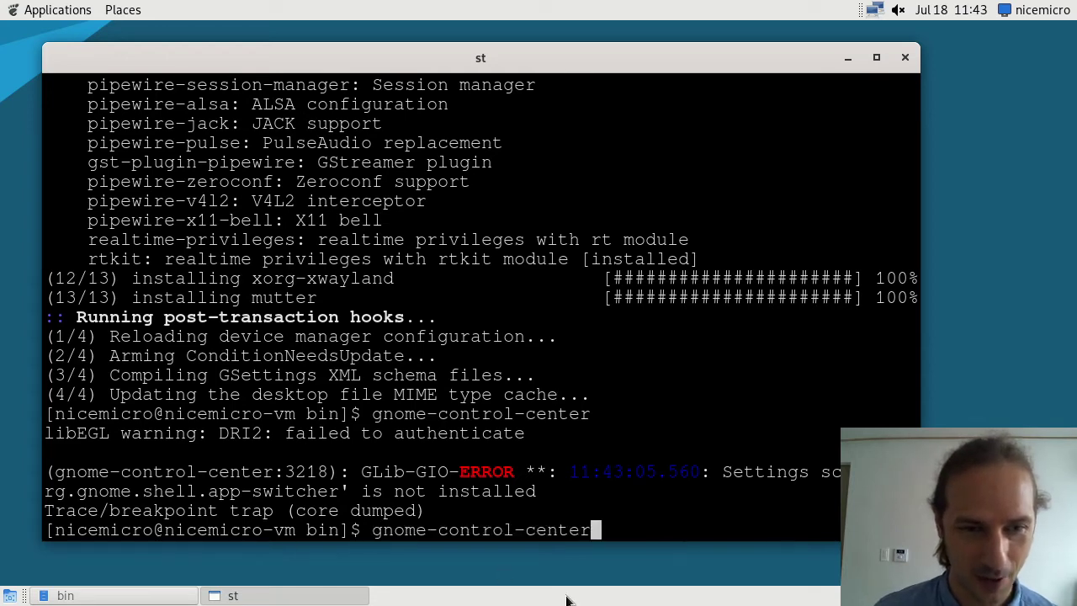
pyautogui.press('Up')
pyautogui.press('Return')
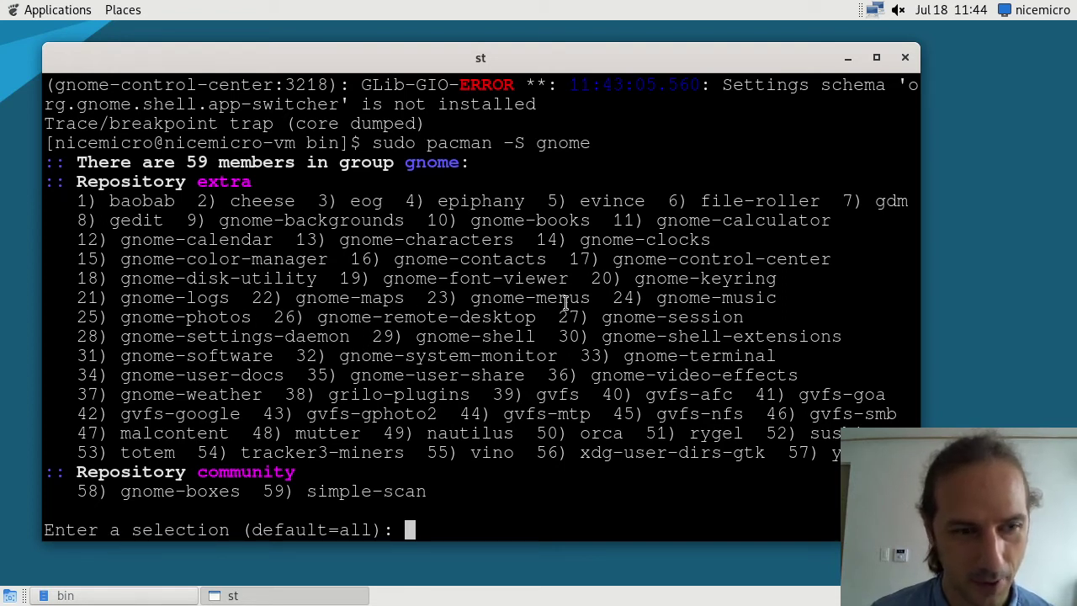
pyautogui.press('Return')
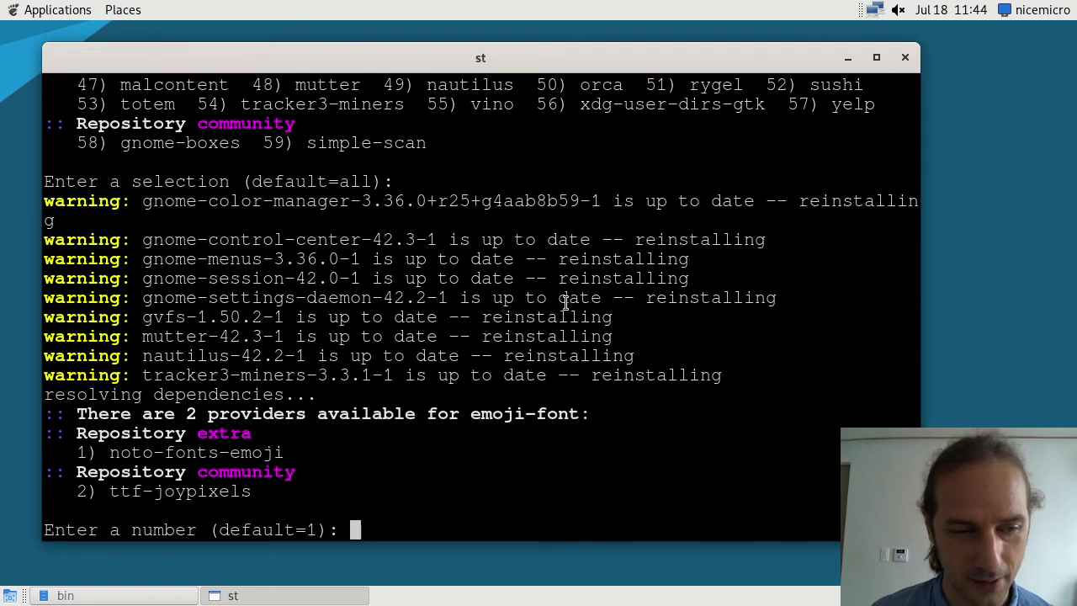
pyautogui.write('1')
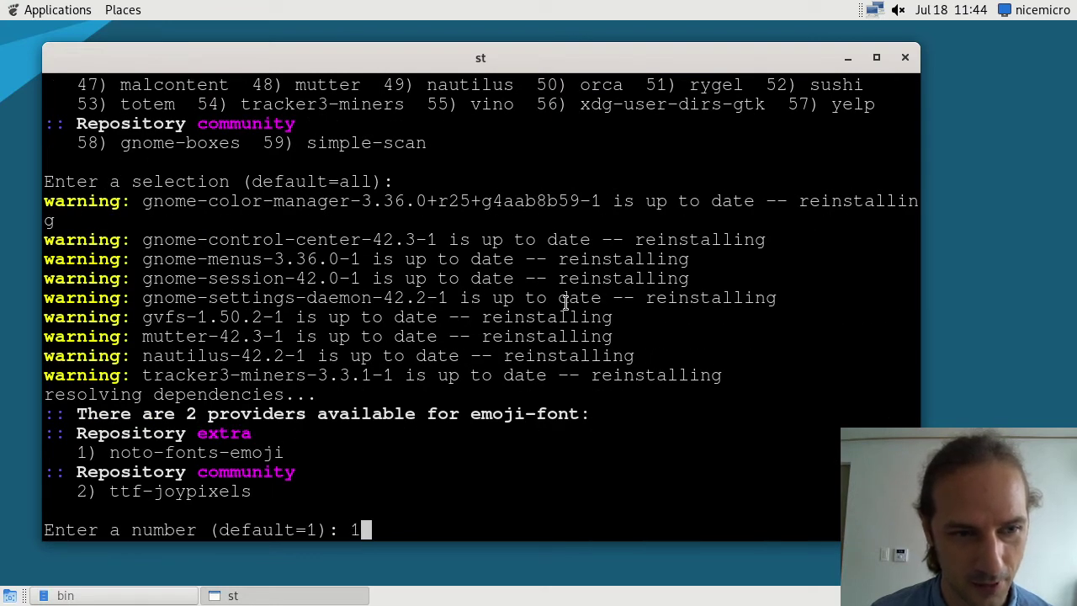
pyautogui.press('Return')
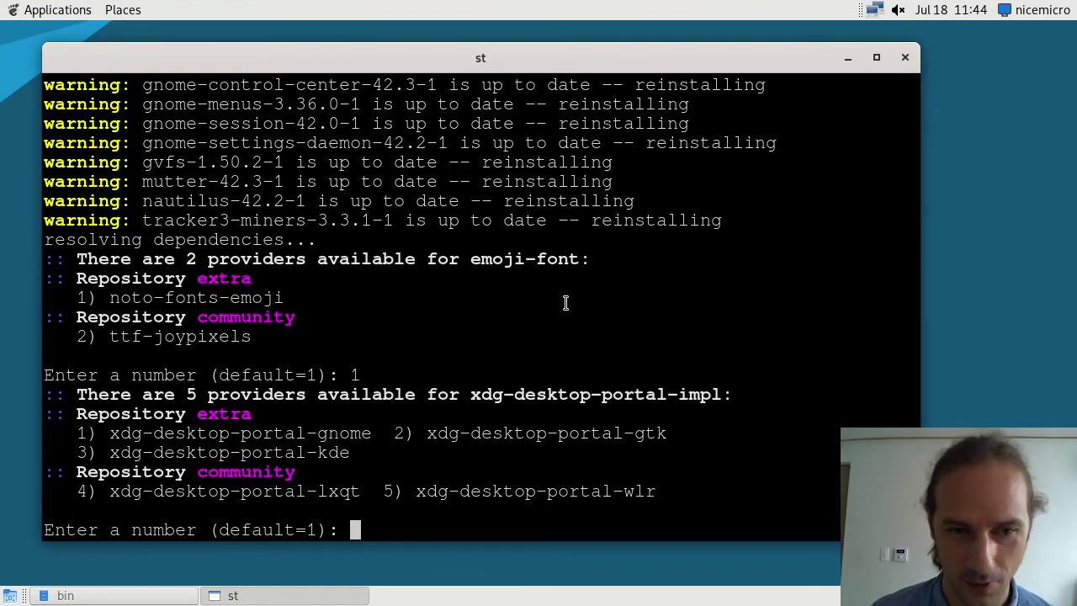
pyautogui.write('1')
pyautogui.press('Return')
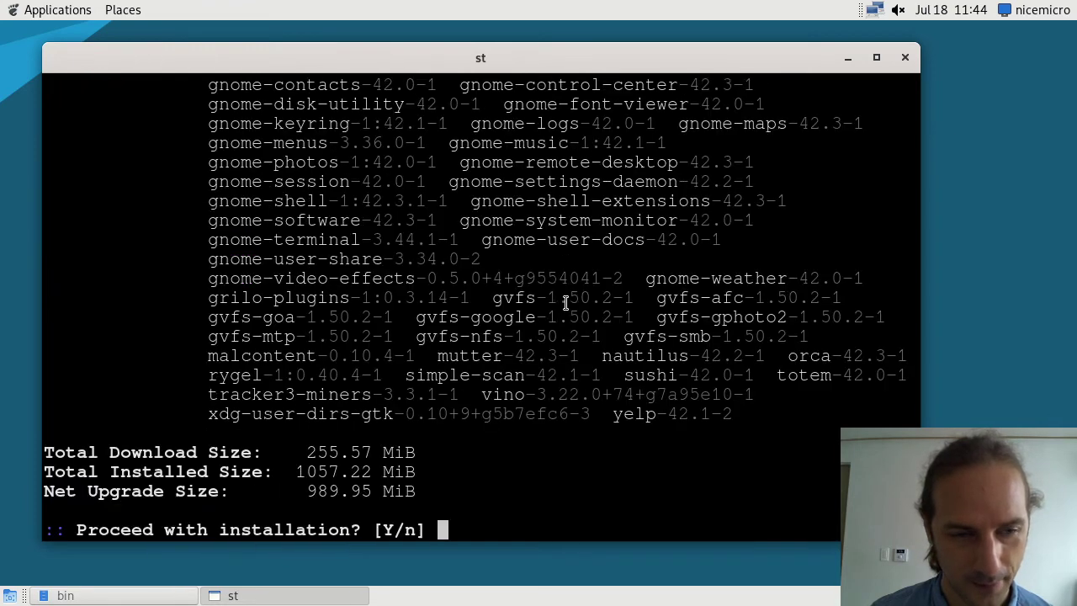
pyautogui.write('y')
pyautogui.press('Return')
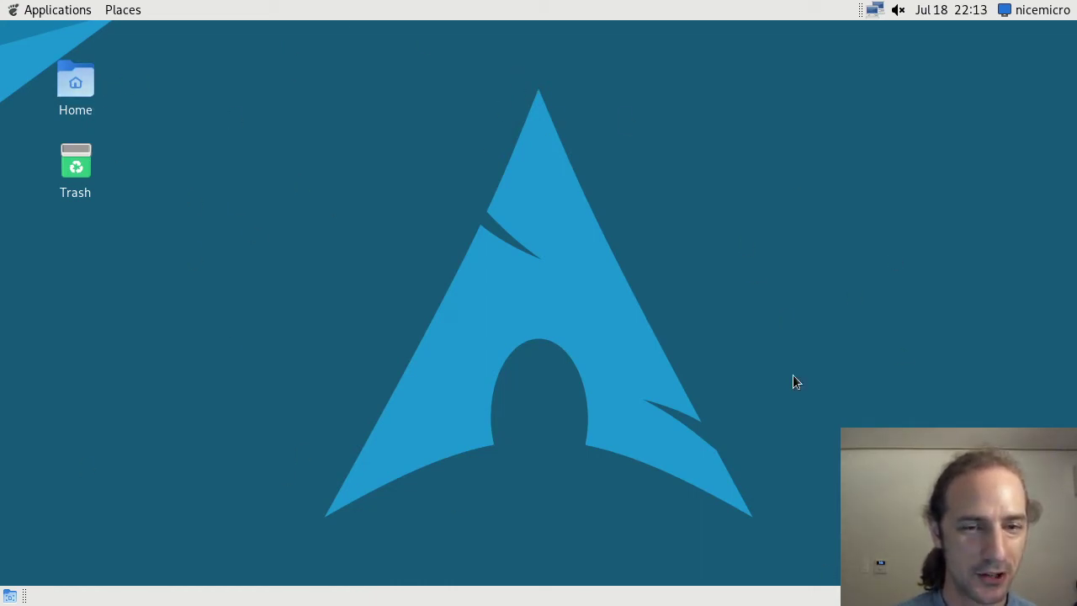
# Look through the categories of installed applications, including Internet, Accessories and Office
pyautogui.moveTo(221, 253); pyautogui.dragTo(278, 224)
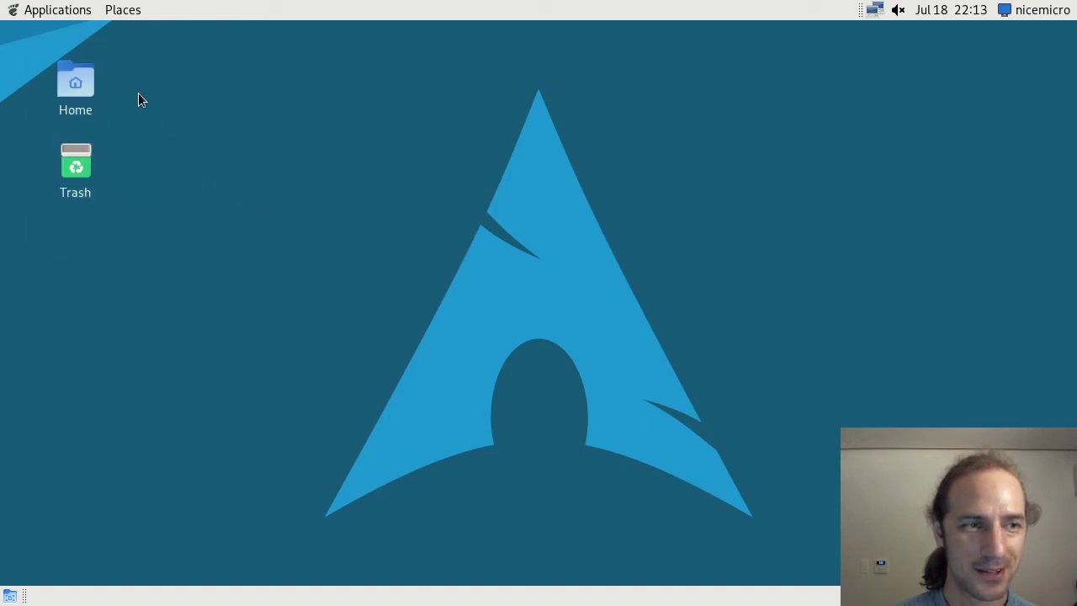
pyautogui.moveTo(148, 303); pyautogui.dragTo(163, 378)
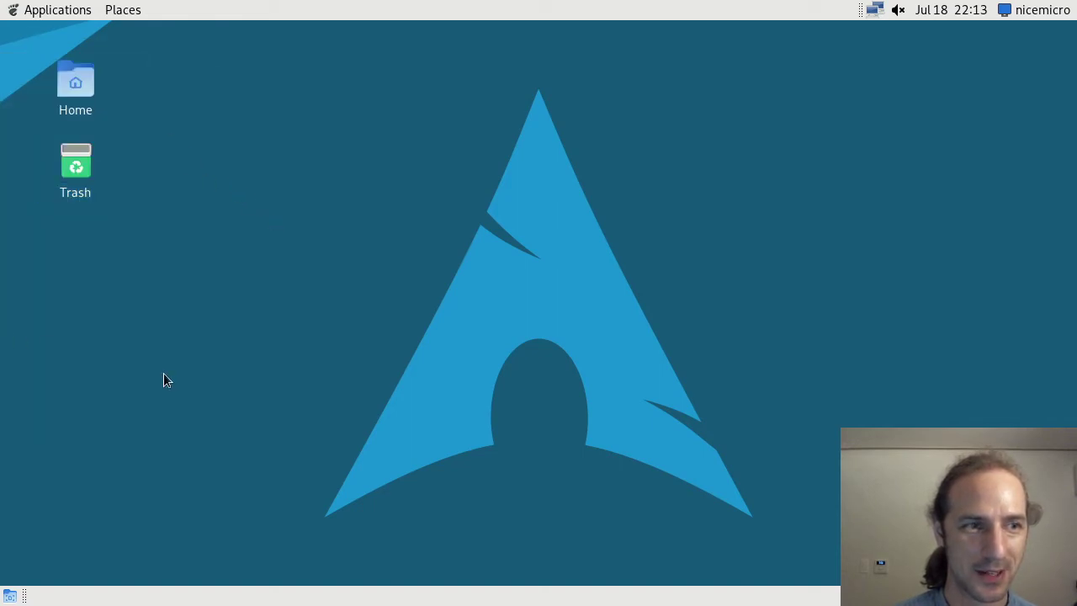
pyautogui.click(44, 11)
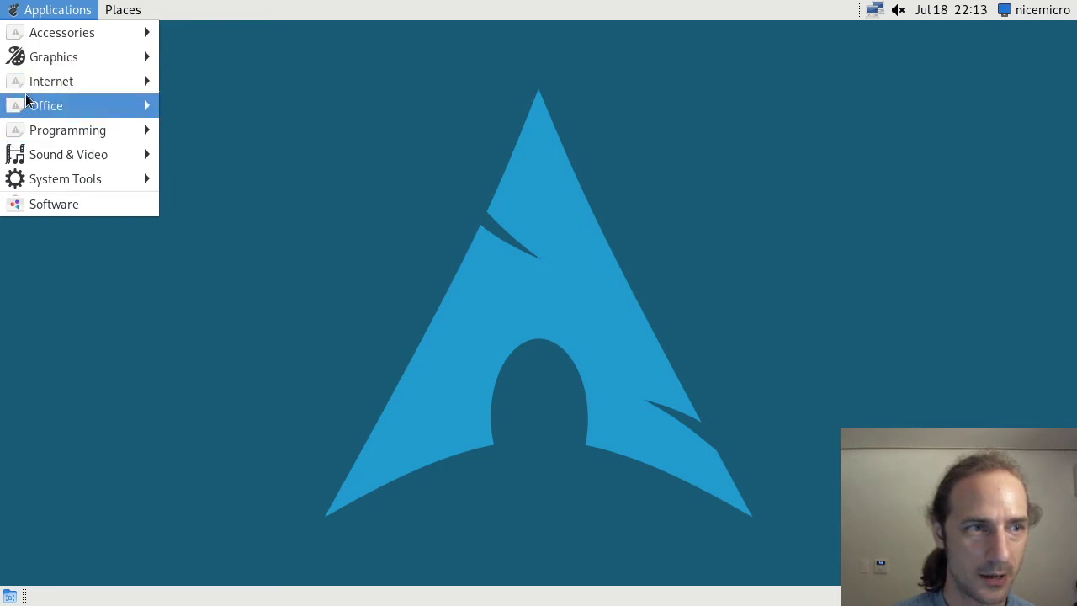
pyautogui.moveTo(115, 91)
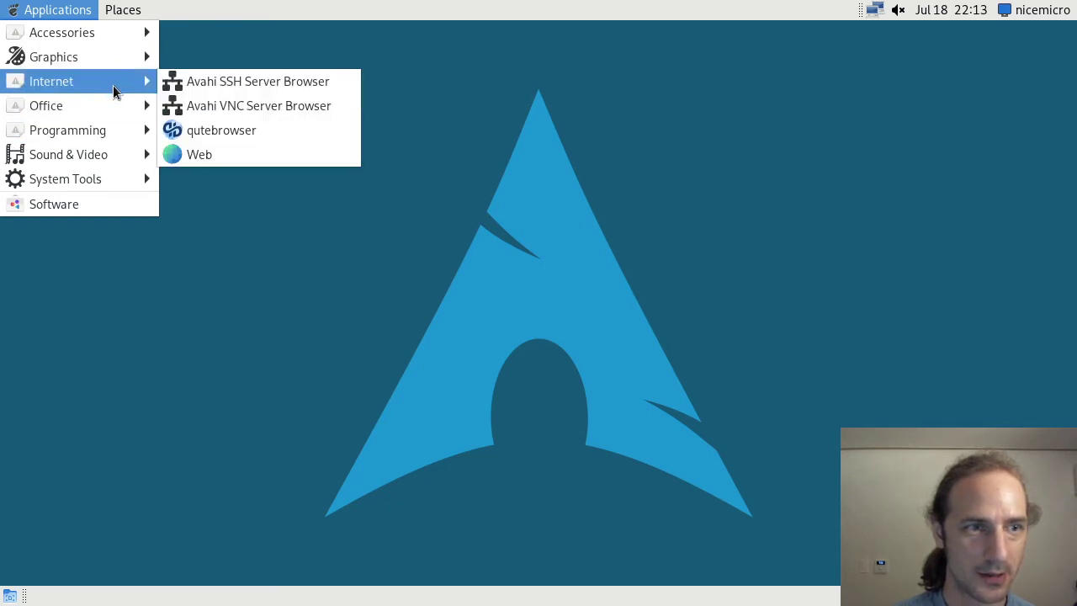
pyautogui.moveTo(109, 34)
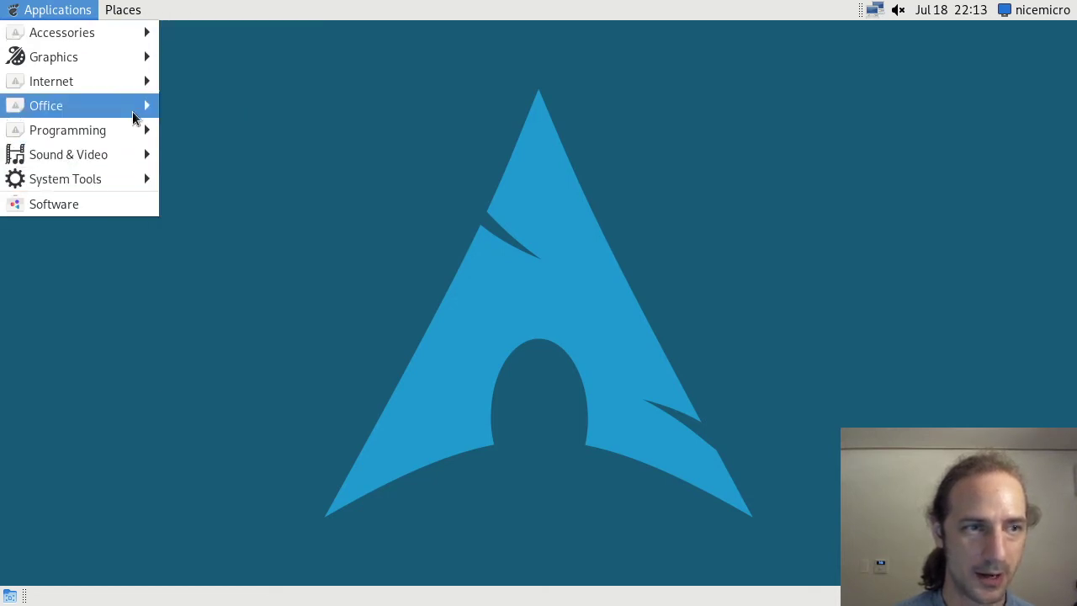
pyautogui.click(335, 222)
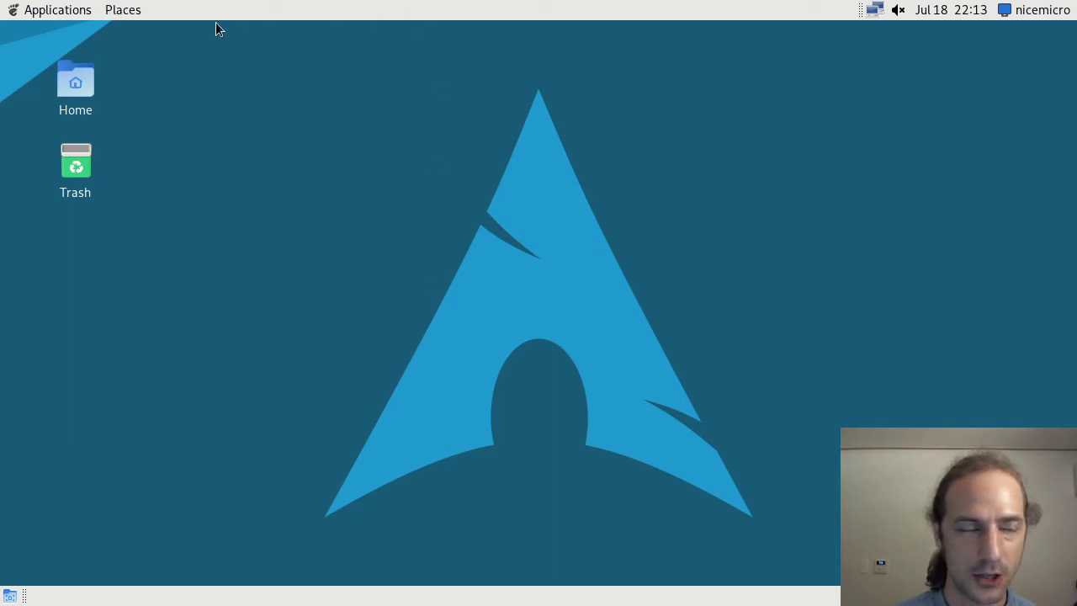
# Launch Settings from the system preferences, look through its list of pages, and close the window
pyautogui.click(50, 10)
pyautogui.moveTo(125, 179)
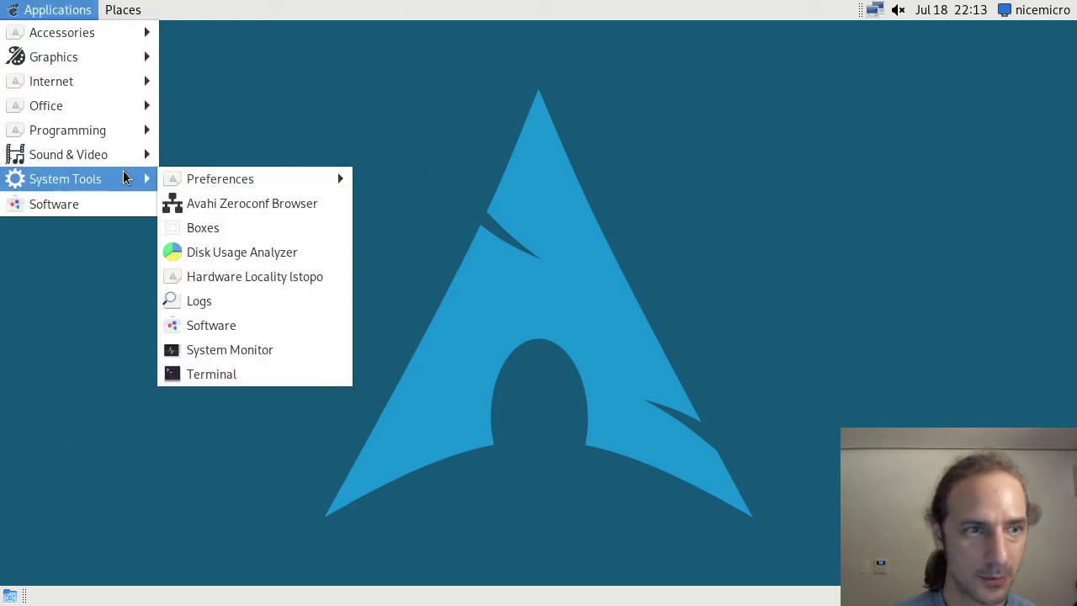
pyautogui.moveTo(249, 173)
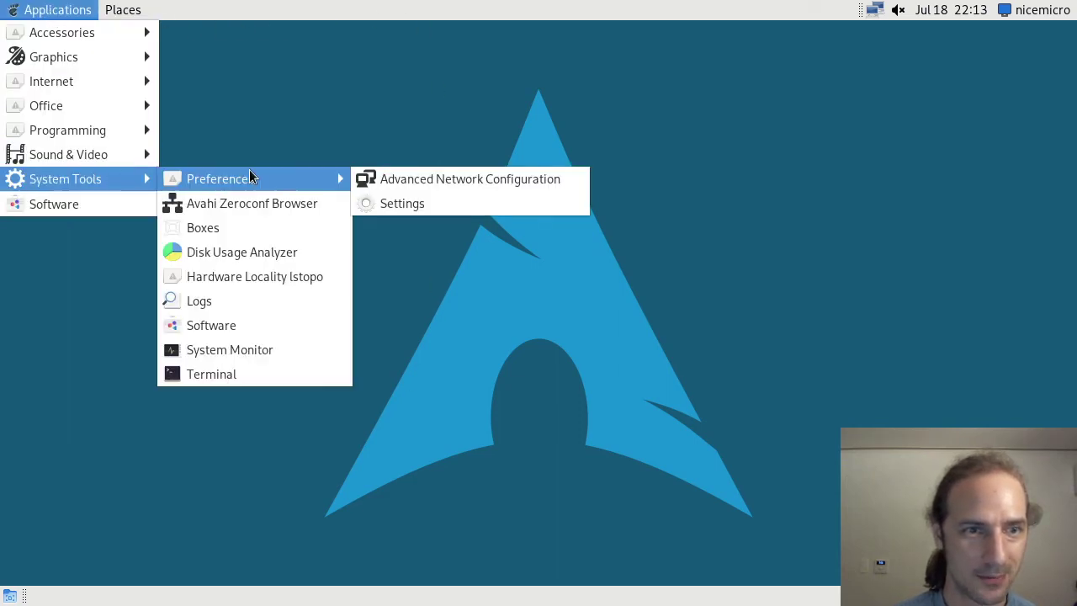
pyautogui.click(419, 202)
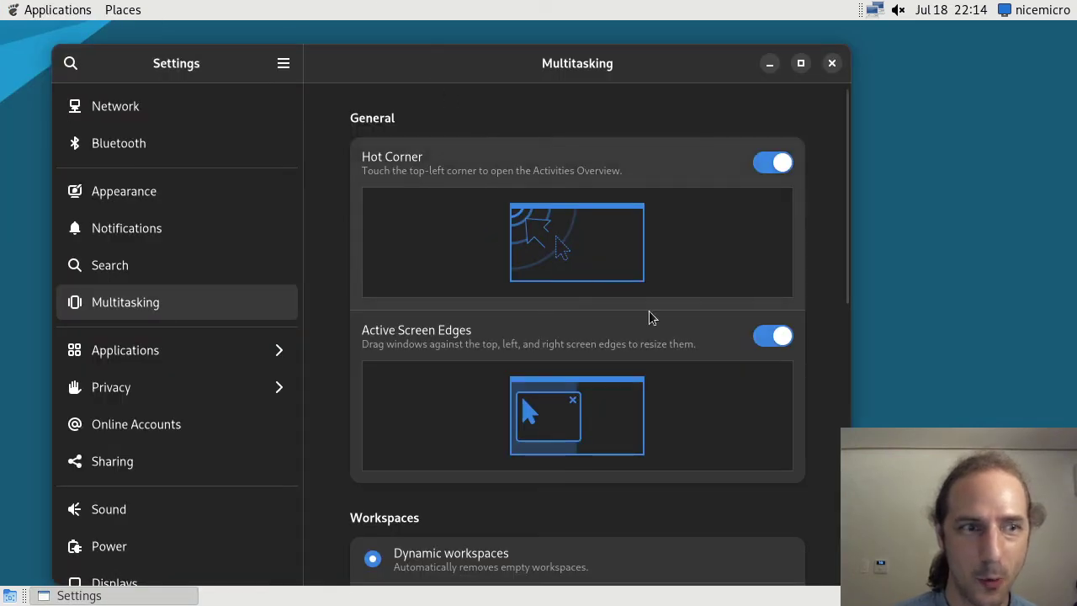
pyautogui.moveTo(392, 60); pyautogui.dragTo(378, 39)
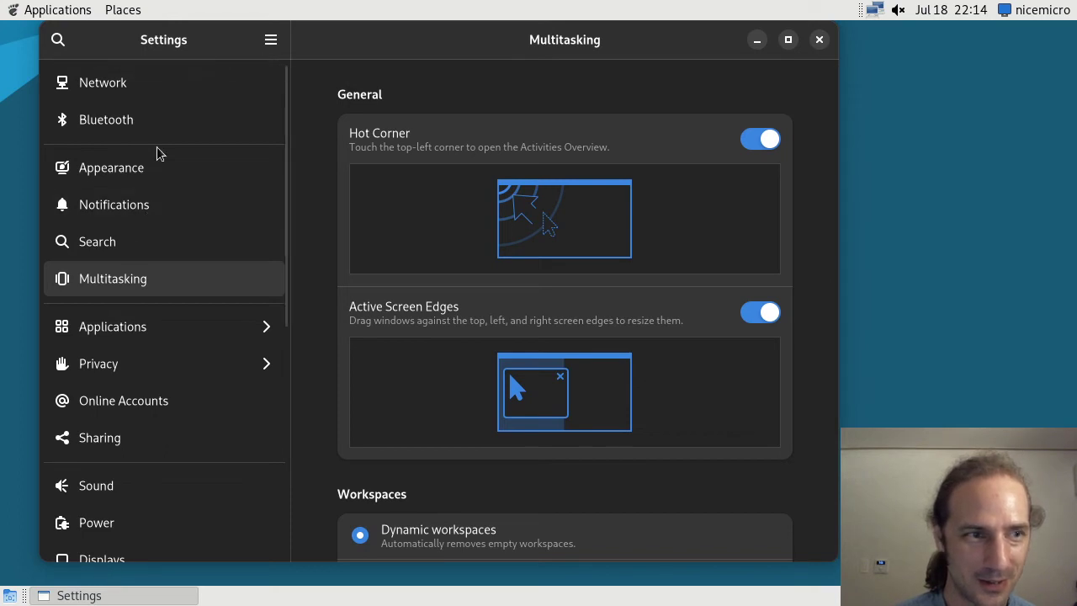
pyautogui.scroll(-4, 139, 370)
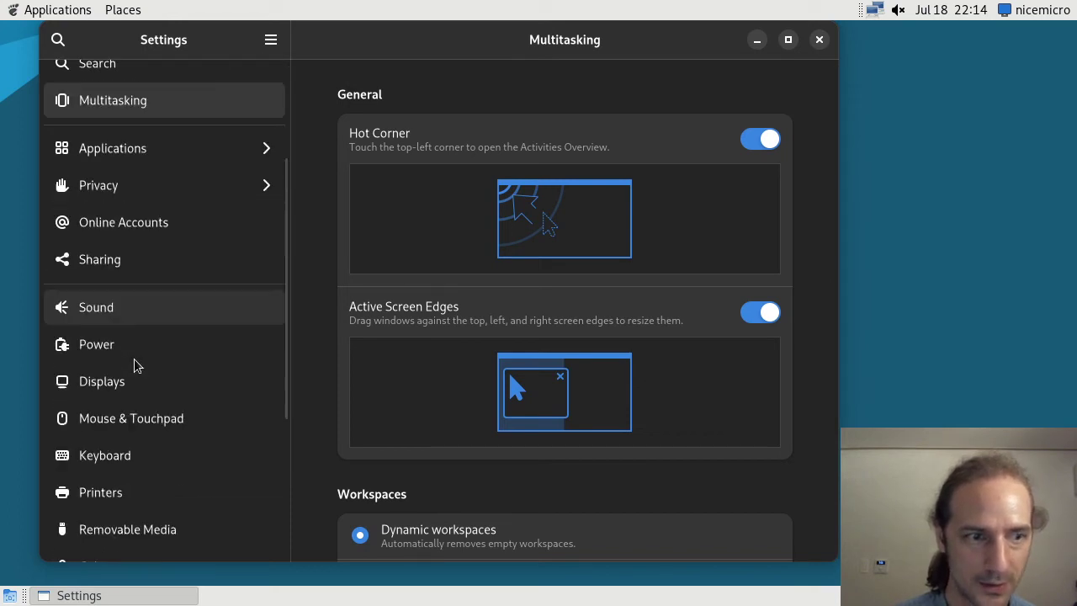
pyautogui.scroll(-4, 150, 520)
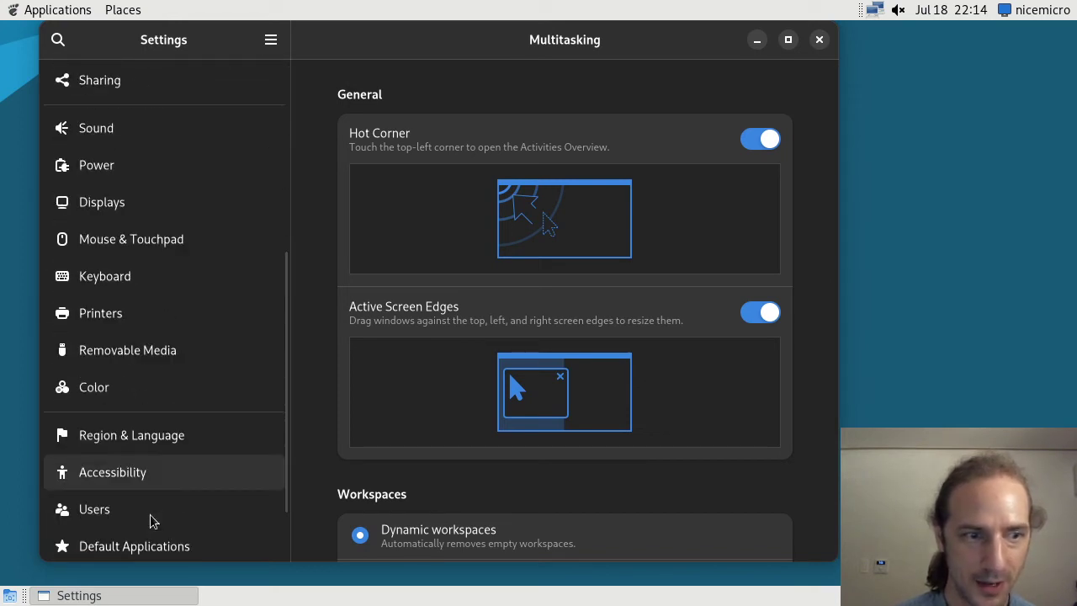
pyautogui.click(820, 40)
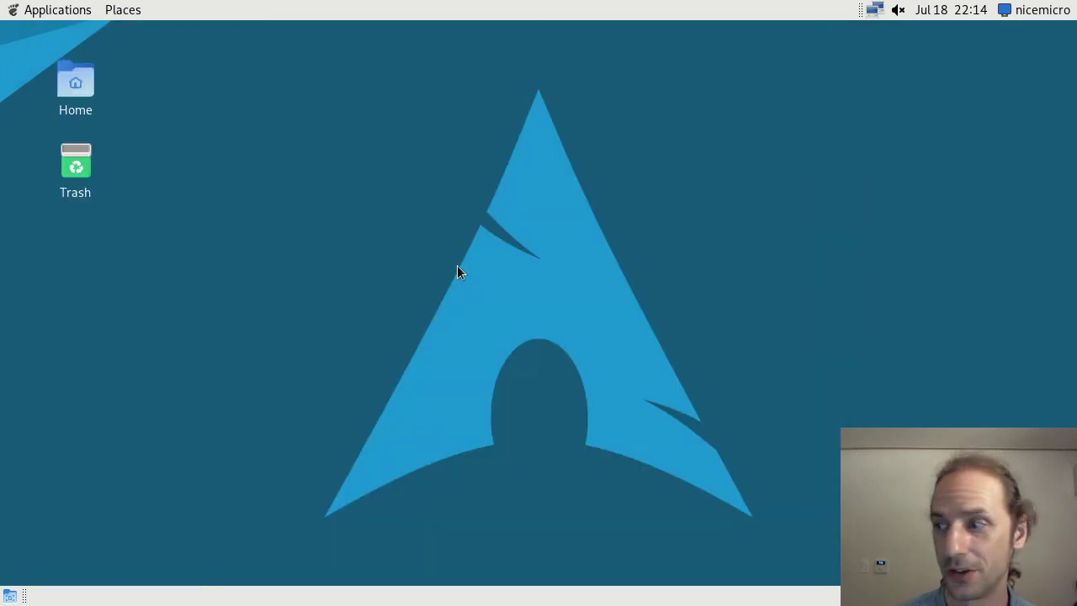
# Open the top panel's theme properties and try its custom background color, switching it on and off again
pyautogui.rightClick(362, 16)
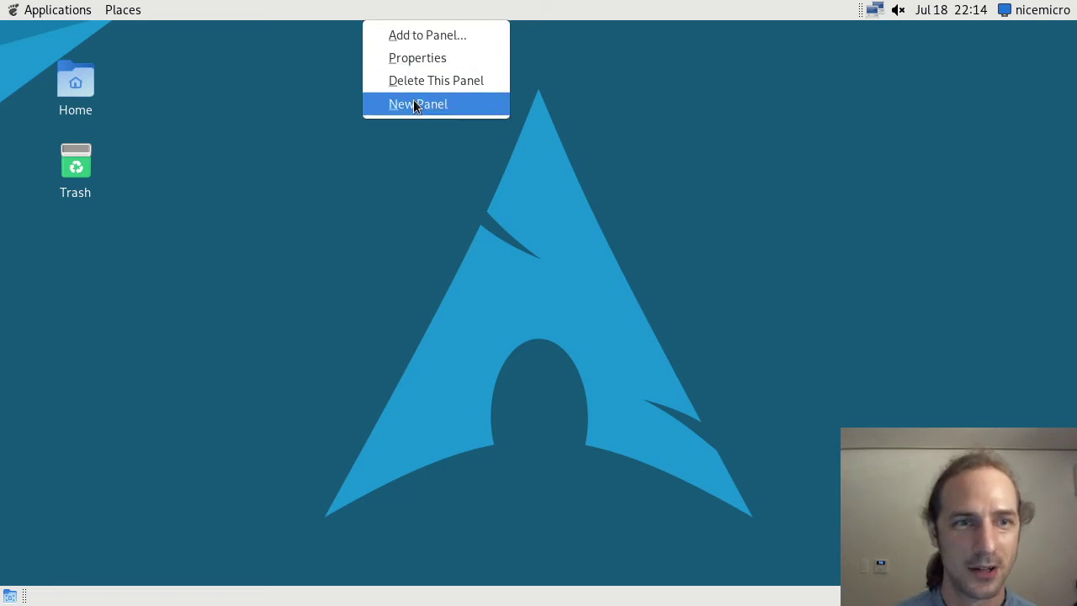
pyautogui.click(412, 59)
pyautogui.moveTo(565, 157); pyautogui.dragTo(508, 139)
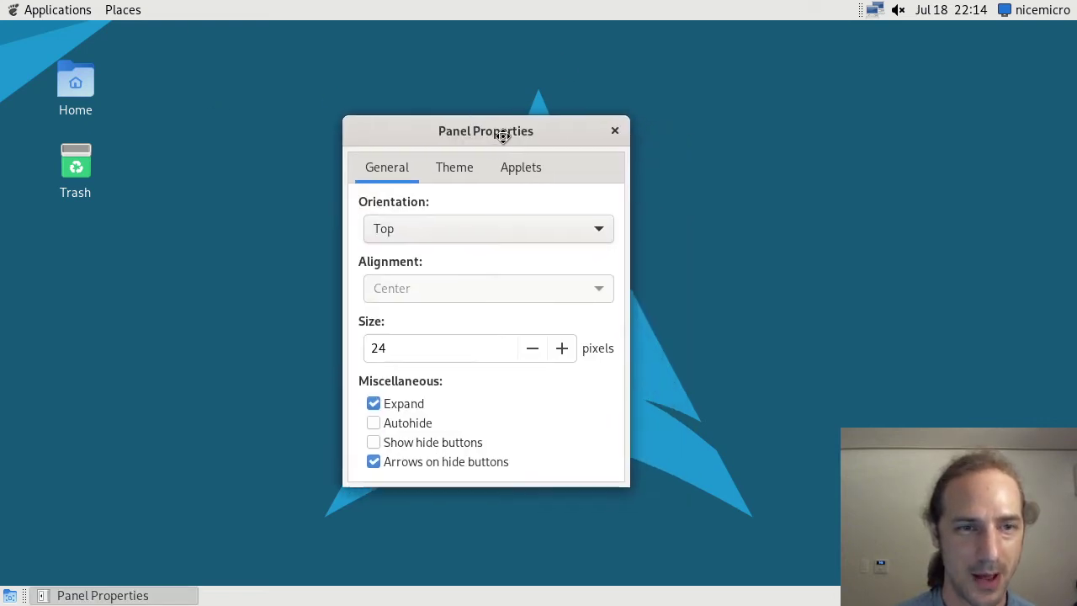
pyautogui.click(454, 167)
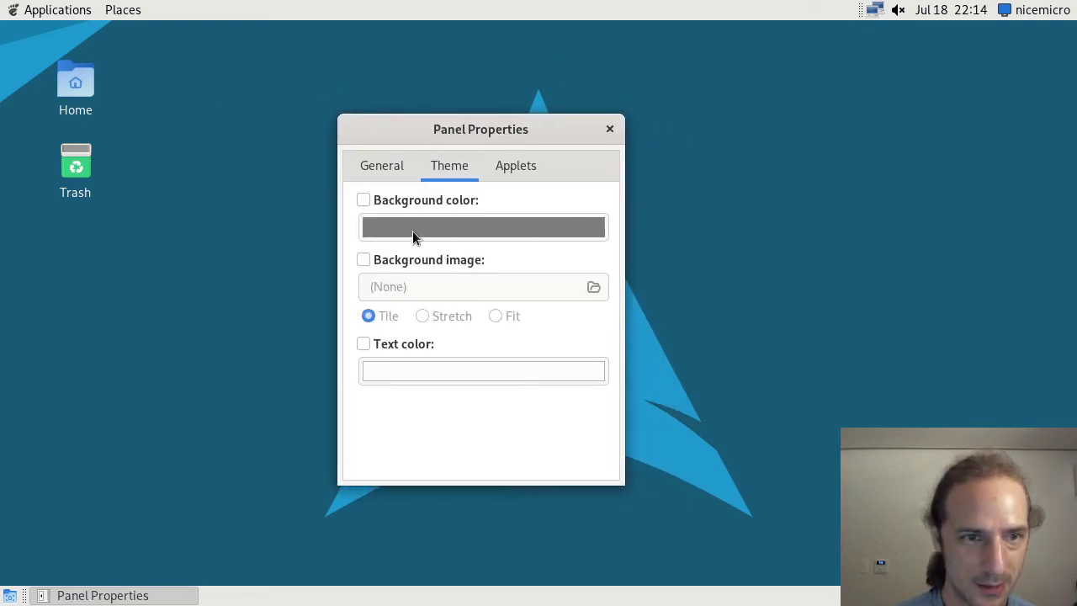
pyautogui.click(388, 206)
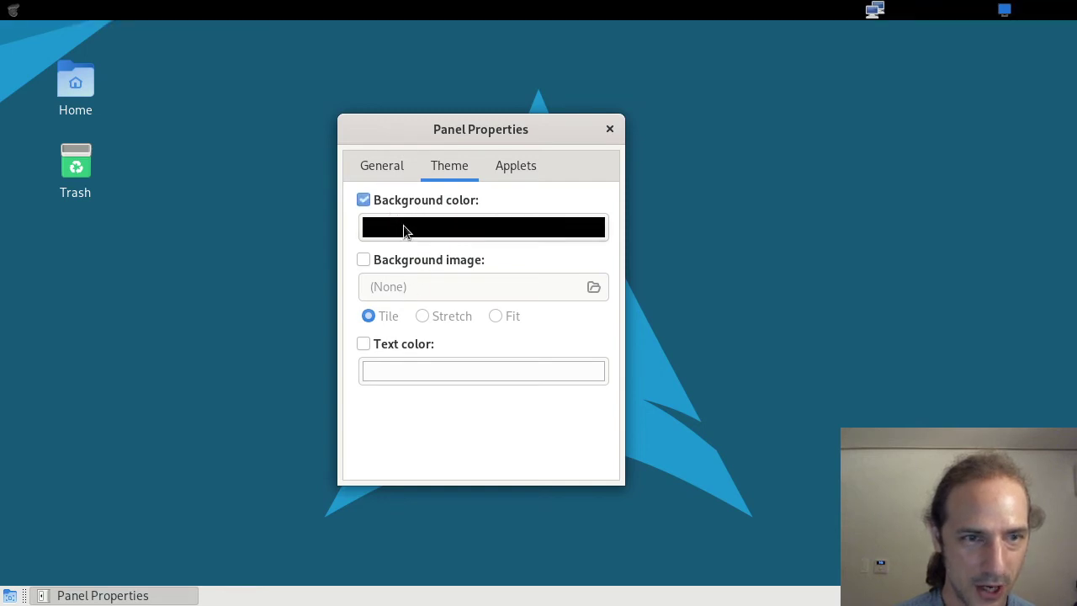
pyautogui.click(418, 202)
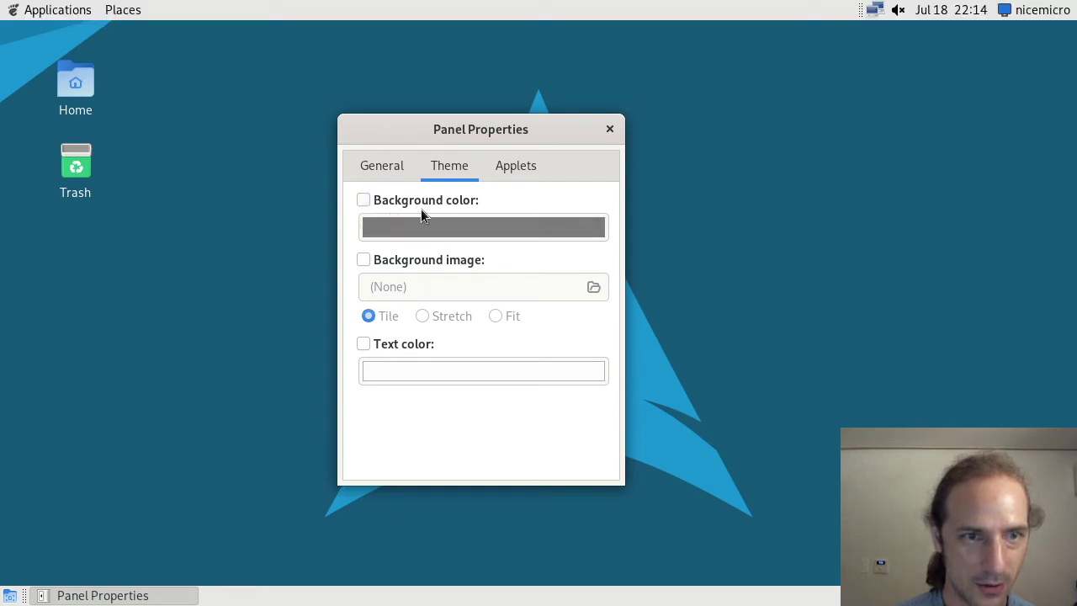
# Switch the panel's background image option on and off, then look over its applets, selecting Notification Area and System Indicators
pyautogui.click(424, 262)
pyautogui.click(435, 262)
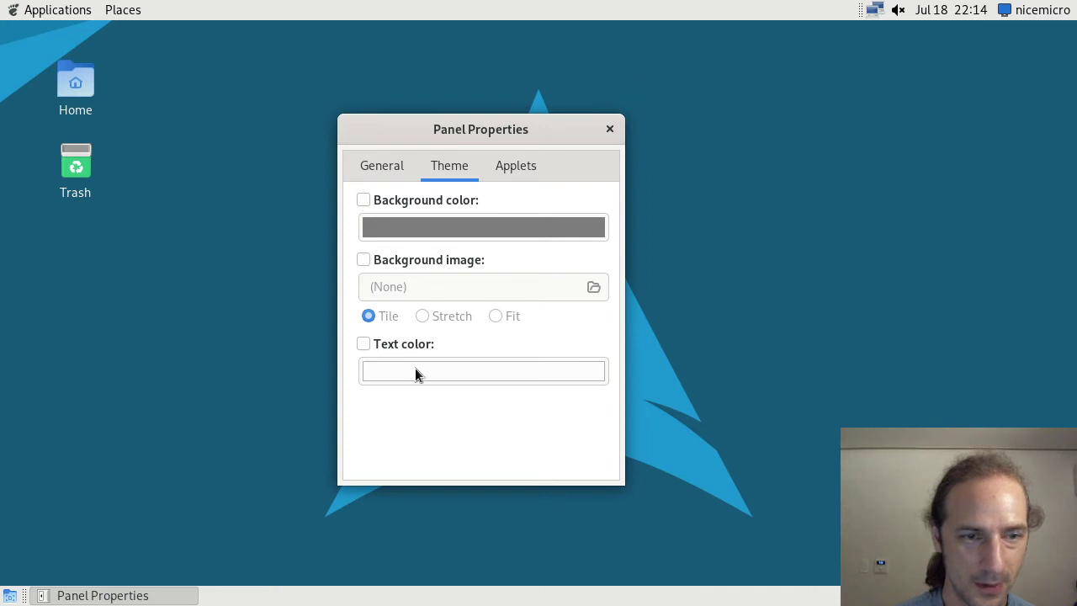
pyautogui.click(520, 167)
pyautogui.scroll(-2, 484, 313)
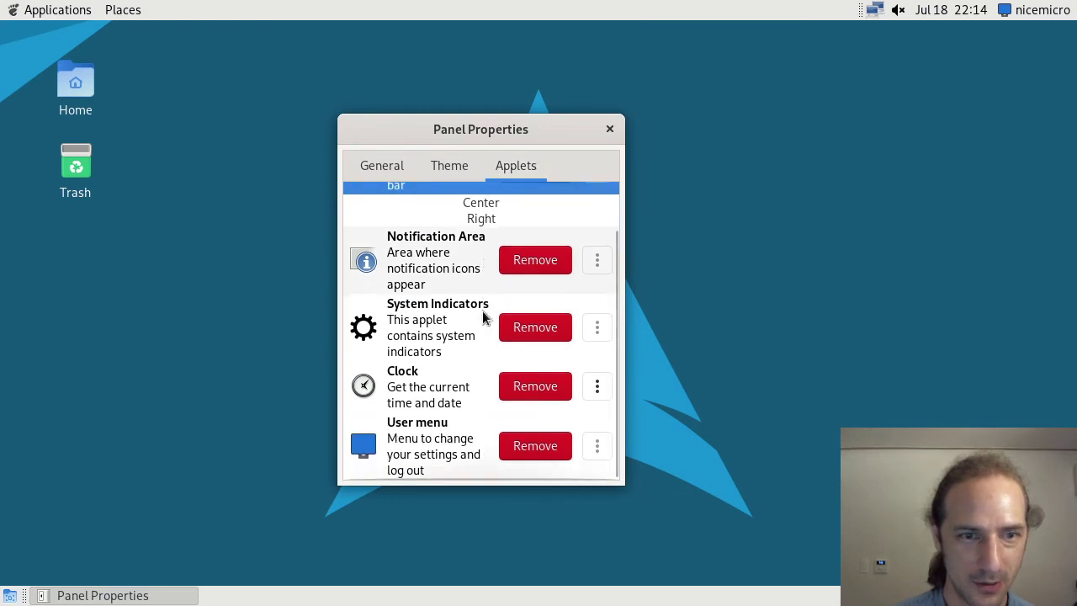
pyautogui.scroll(2, 484, 316)
pyautogui.click(473, 311)
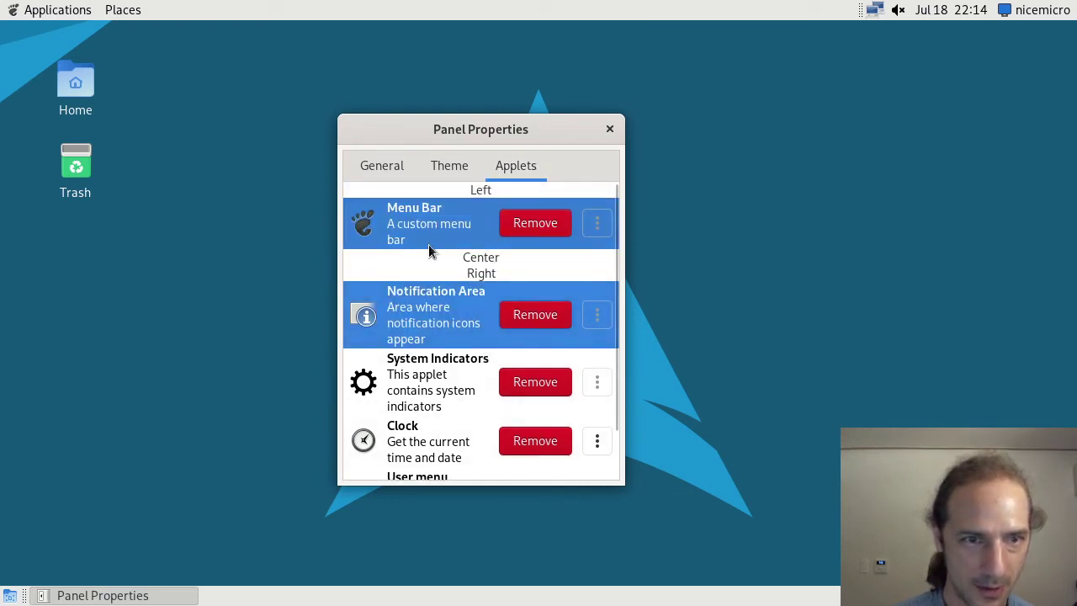
pyautogui.click(440, 375)
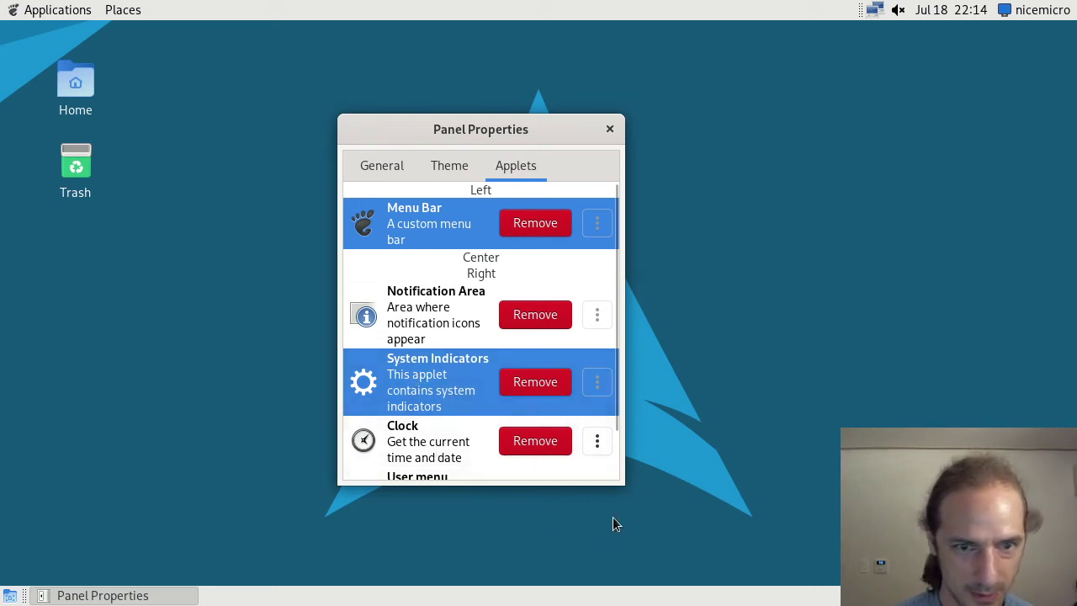
# Examine the remaining panel applets, including Clock and User menu, and view the extra options of the Clock
pyautogui.moveTo(488, 127); pyautogui.dragTo(435, 64)
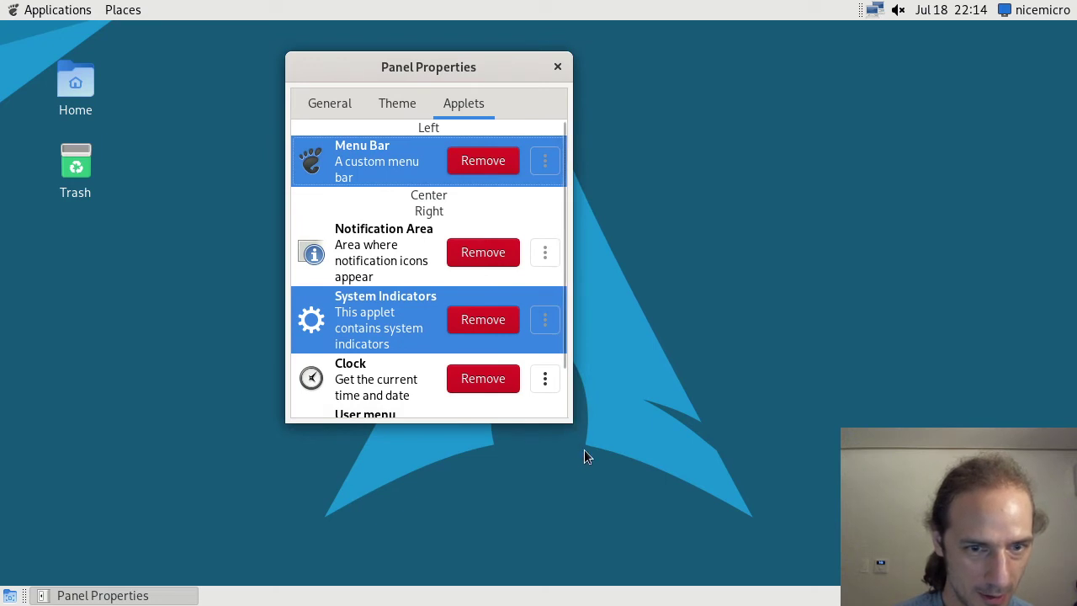
pyautogui.scroll(-2, 420, 354)
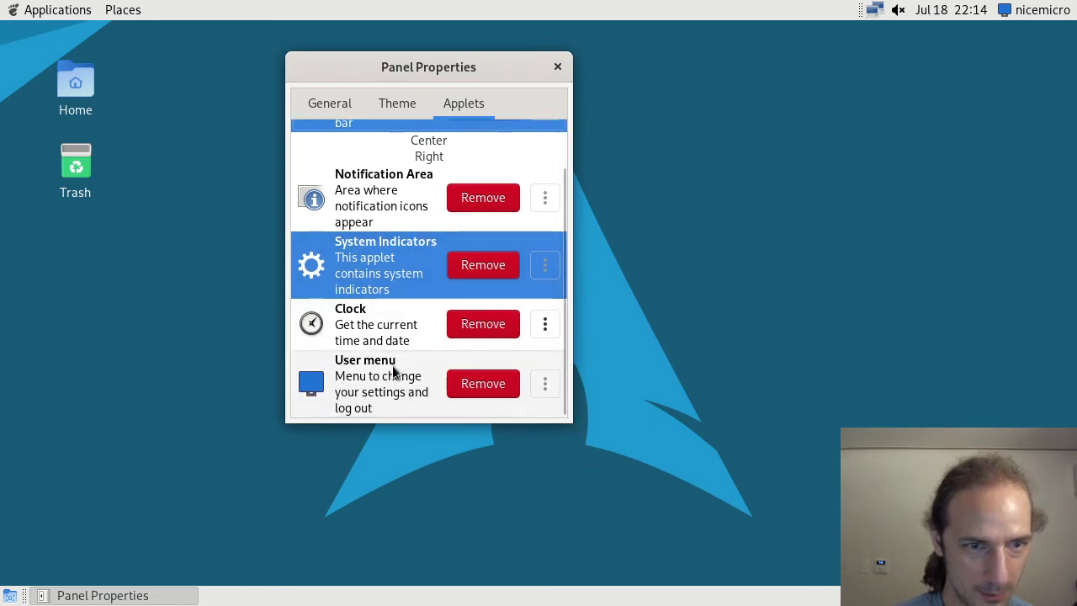
pyautogui.click(366, 324)
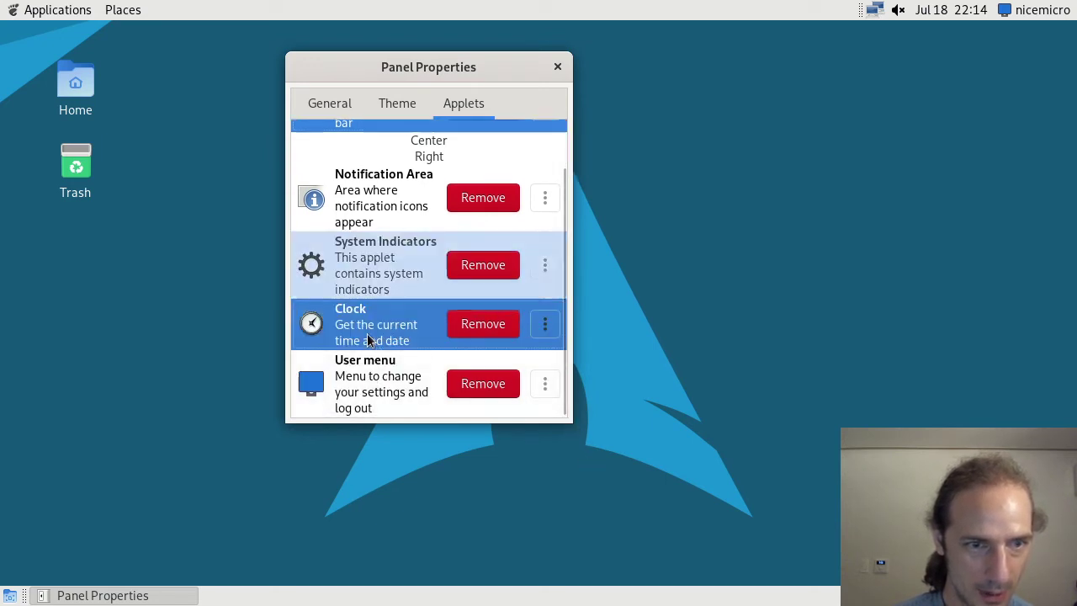
pyautogui.click(373, 391)
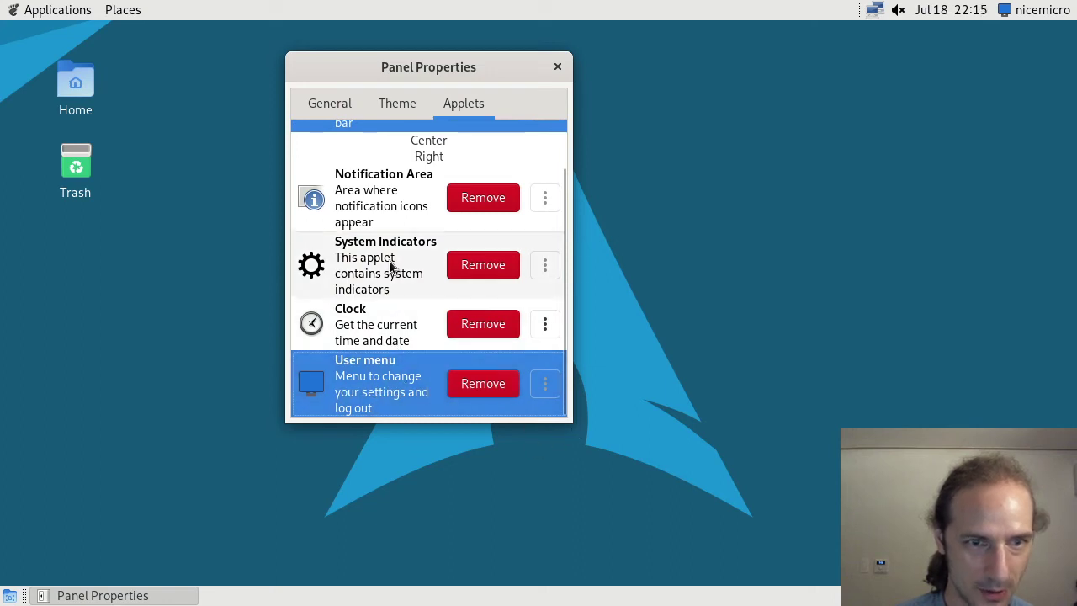
pyautogui.click(393, 268)
pyautogui.click(373, 312)
pyautogui.click(557, 329)
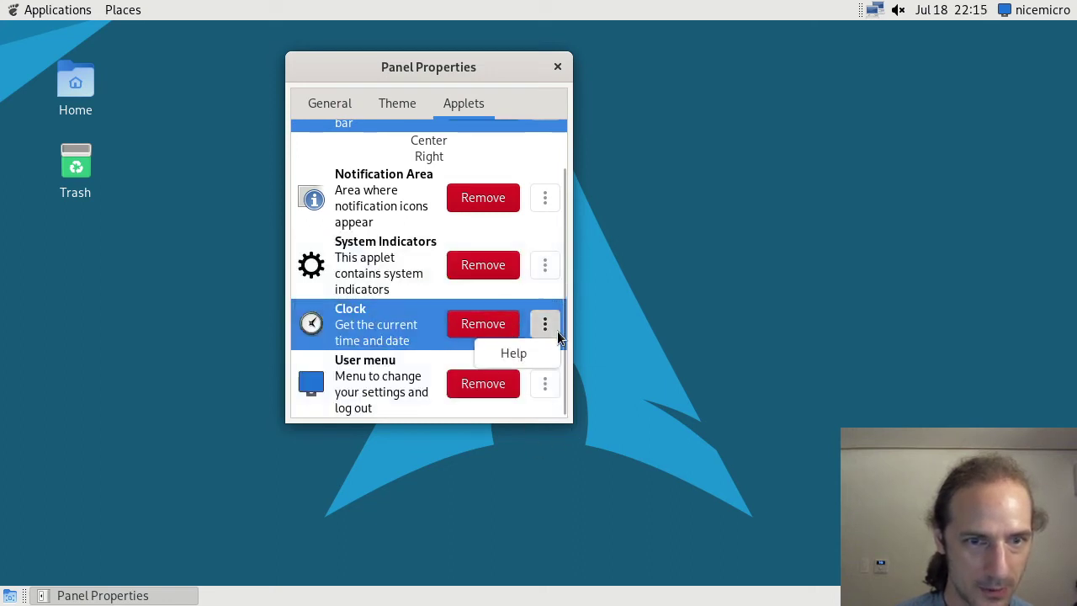
pyautogui.click(378, 289)
pyautogui.click(378, 289)
pyautogui.scroll(1, 377, 284)
pyautogui.click(384, 278)
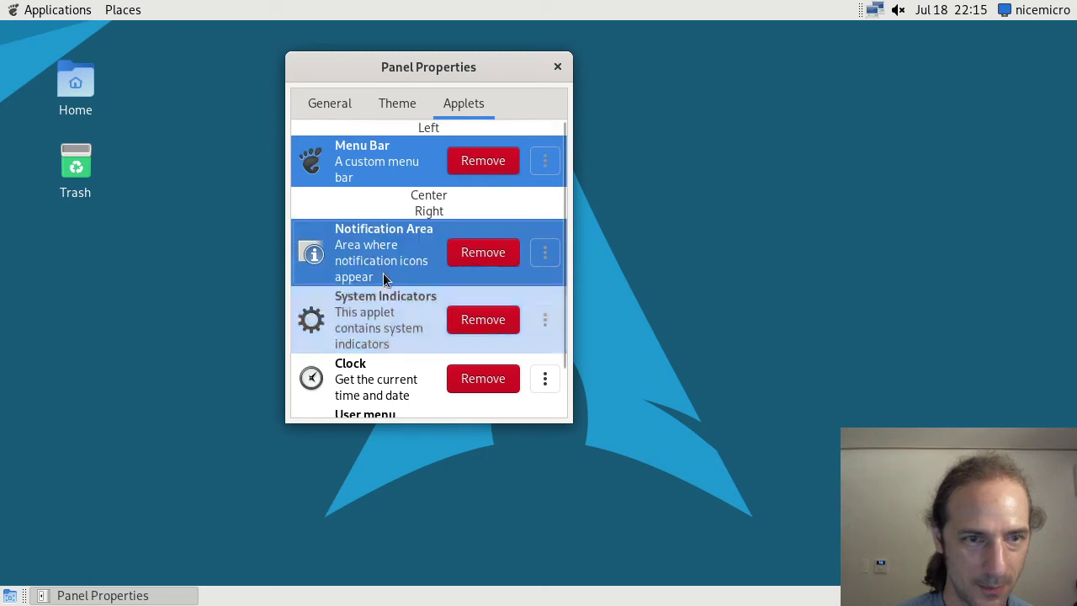
# View the panel's orientation choices, keeping Top, and try Autohide by switching it on and off again
pyautogui.click(336, 105)
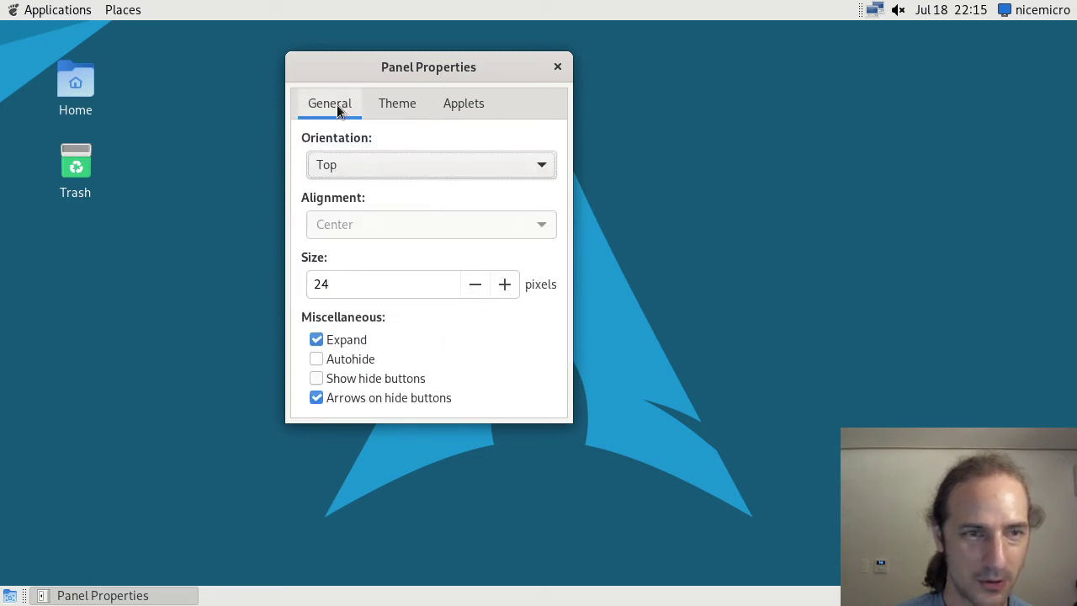
pyautogui.click(429, 168)
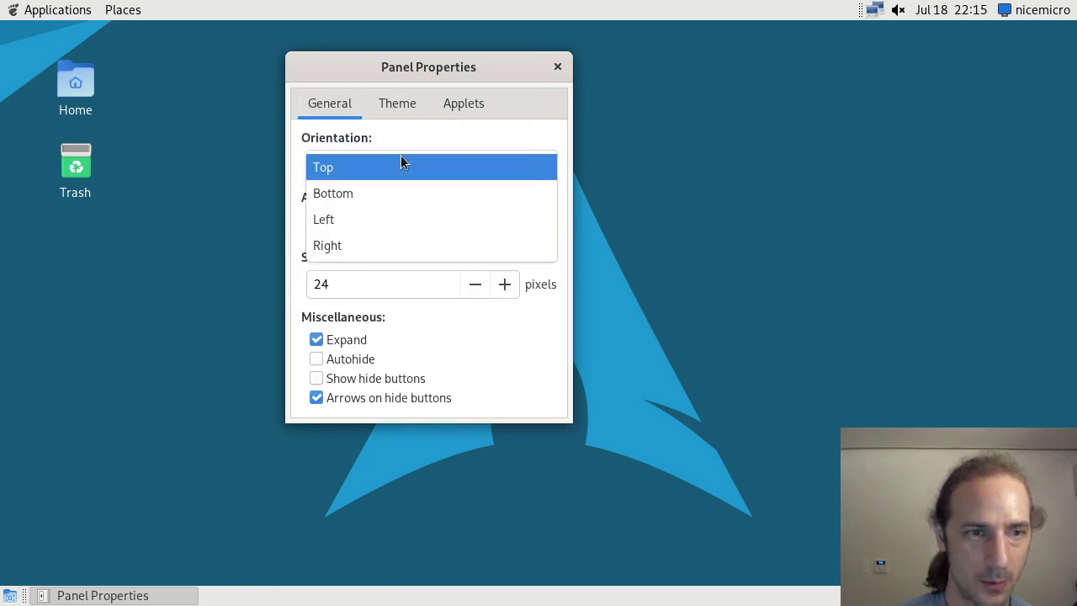
pyautogui.click(400, 160)
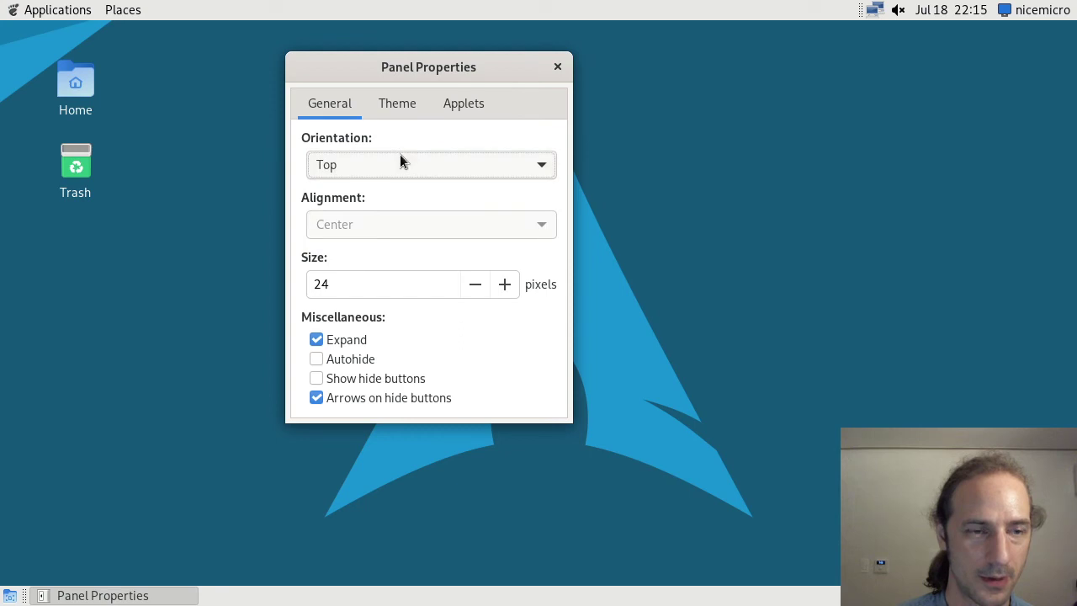
pyautogui.click(340, 360)
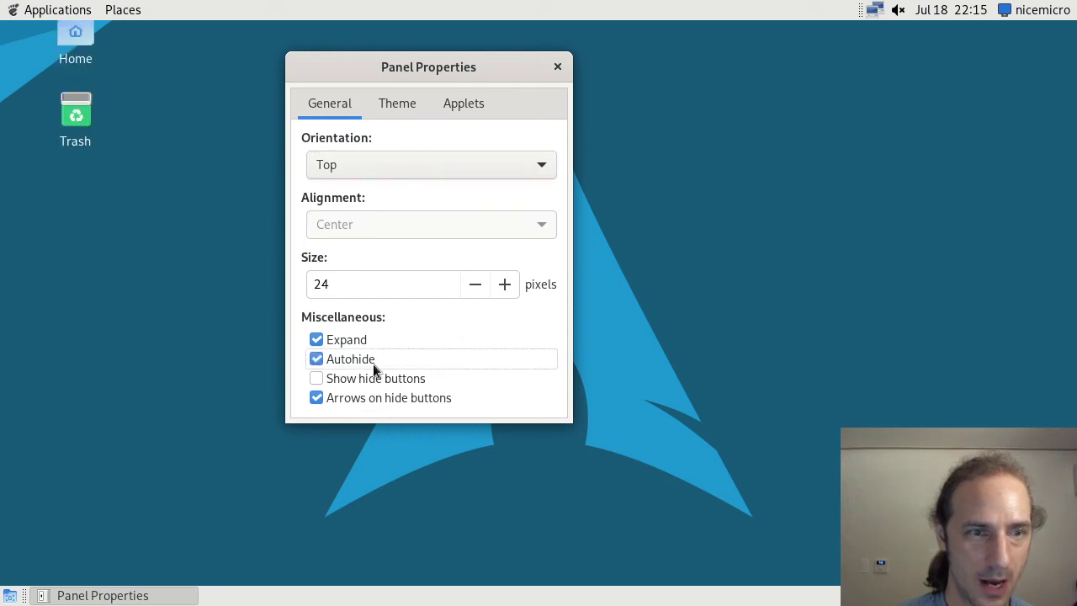
pyautogui.click(370, 362)
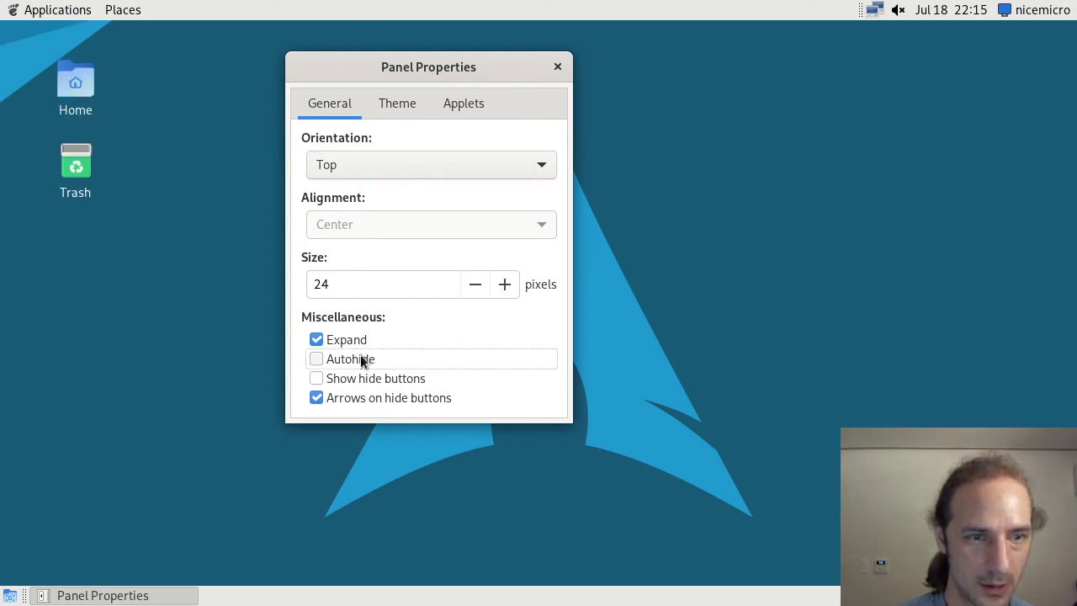
# Try the panel with Expand switched off, switch it back on, and close the panel properties
pyautogui.click(354, 342)
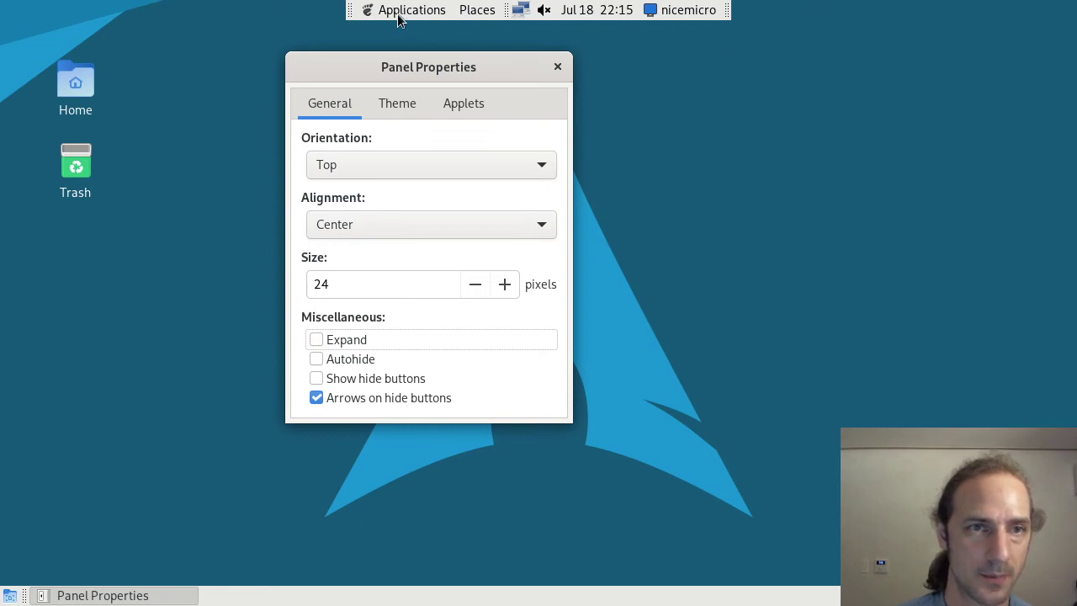
pyautogui.click(318, 341)
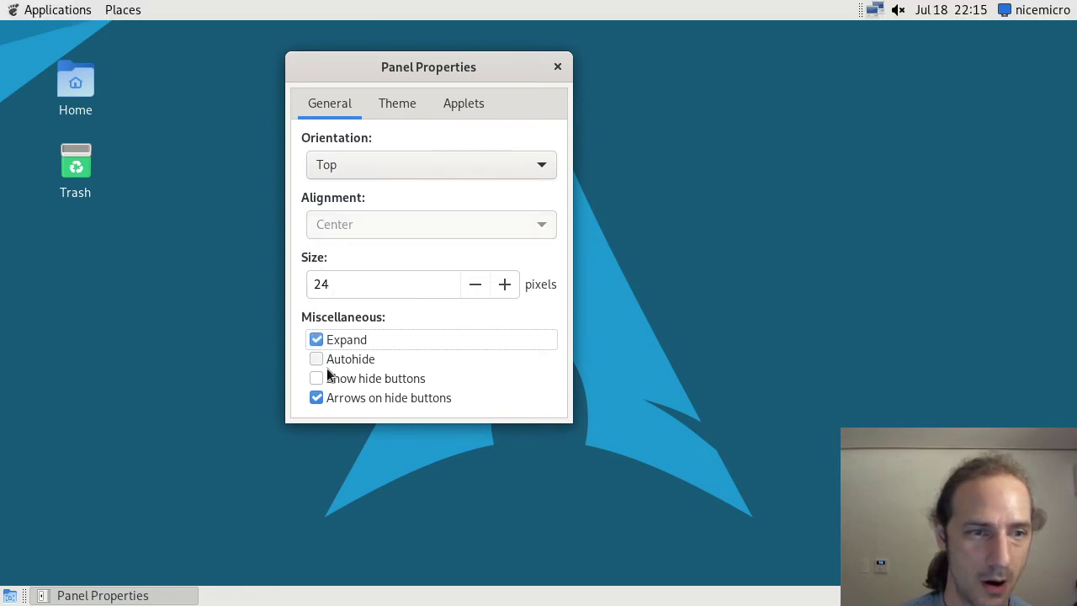
pyautogui.click(557, 66)
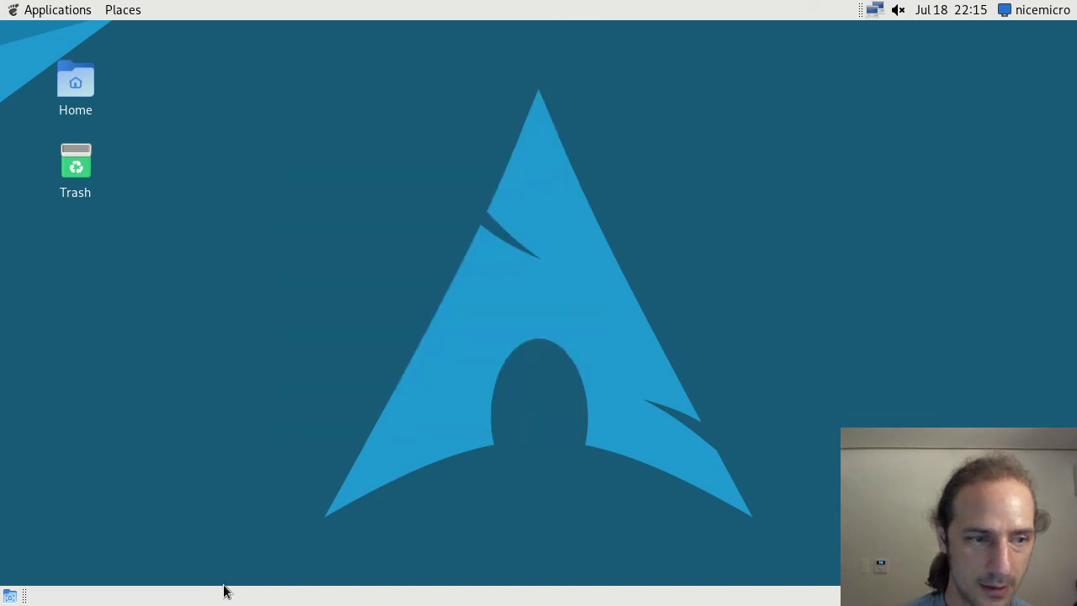
# Create a new panel from the bottom panel and delete the new one again
pyautogui.rightClick(194, 596)
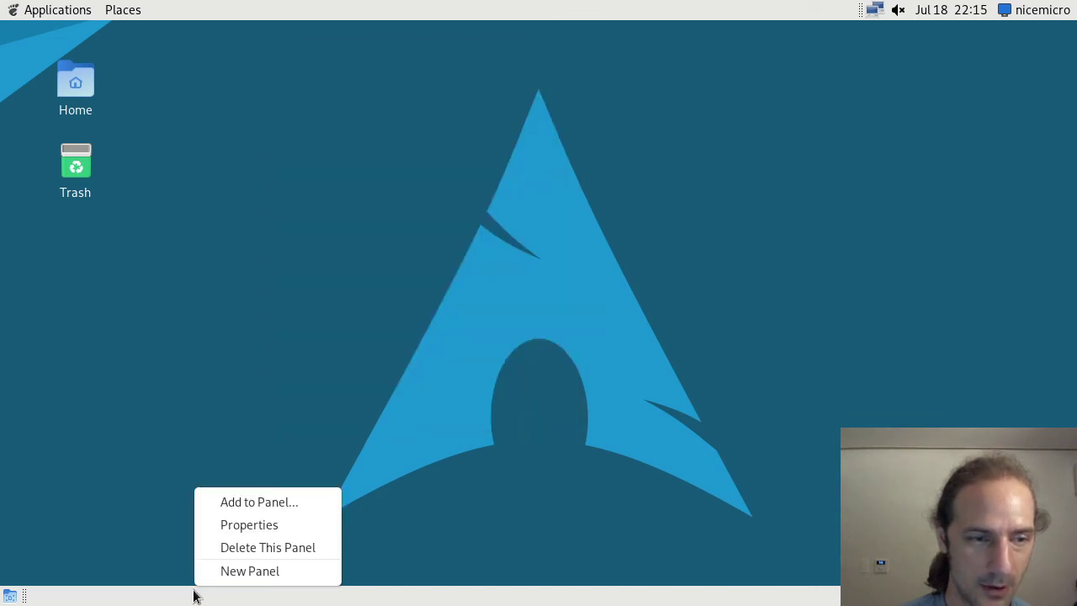
pyautogui.click(260, 571)
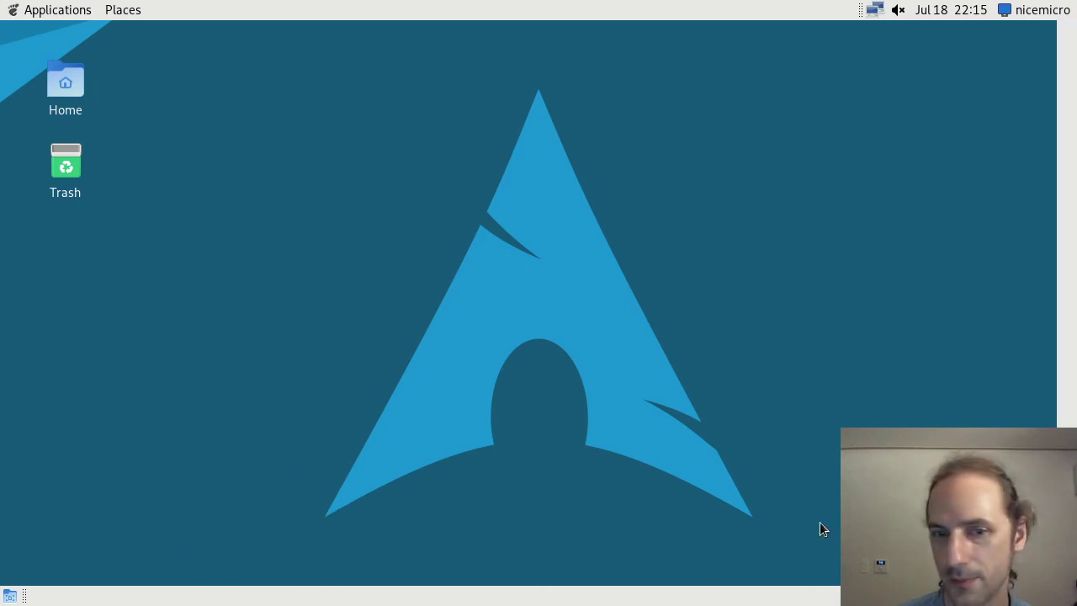
pyautogui.rightClick(1069, 184)
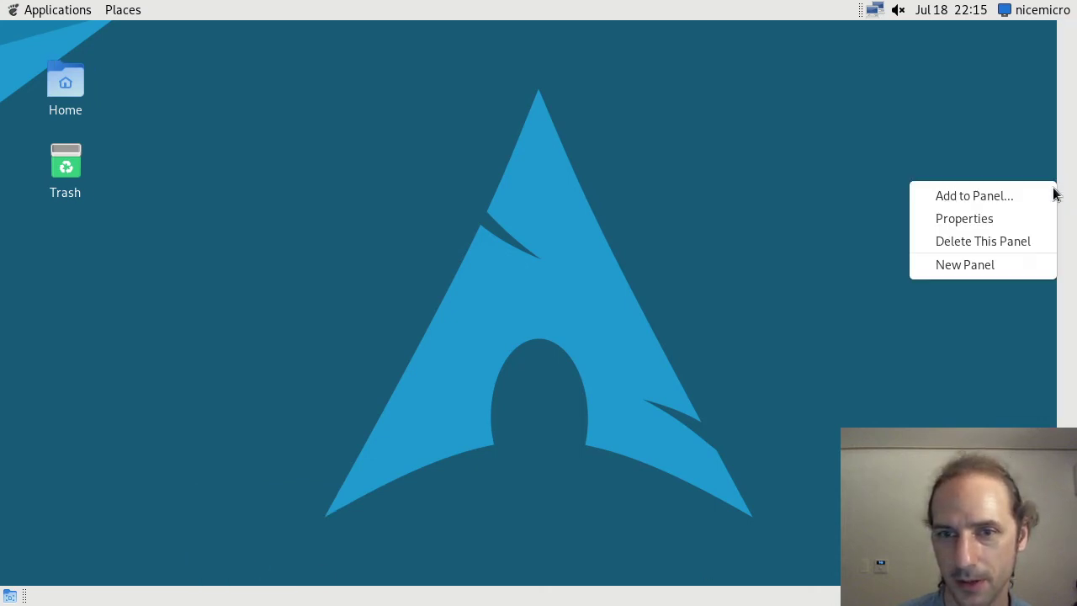
pyautogui.click(1005, 241)
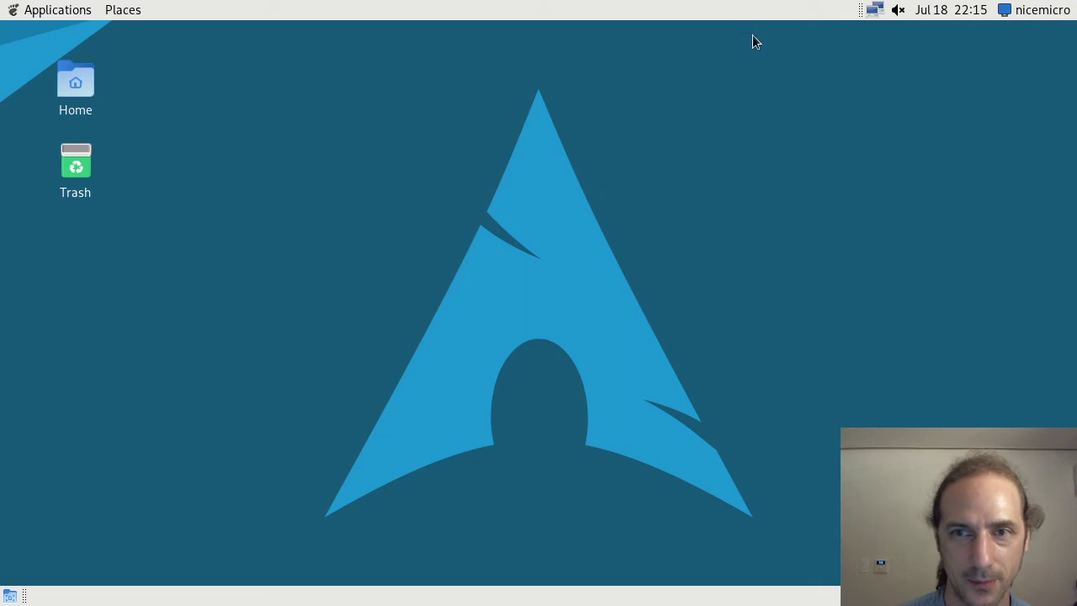
# Browse the applets available for the top panel, add the Battery Charge Monitor, and close the applet list
pyautogui.rightClick(441, 11)
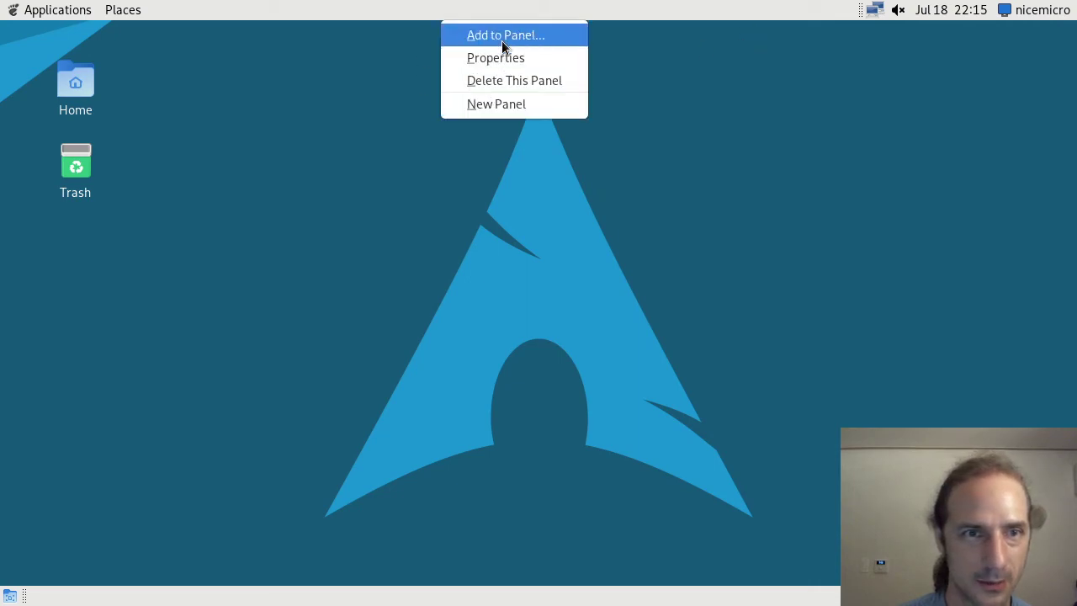
pyautogui.click(502, 40)
pyautogui.scroll(-1, 562, 220)
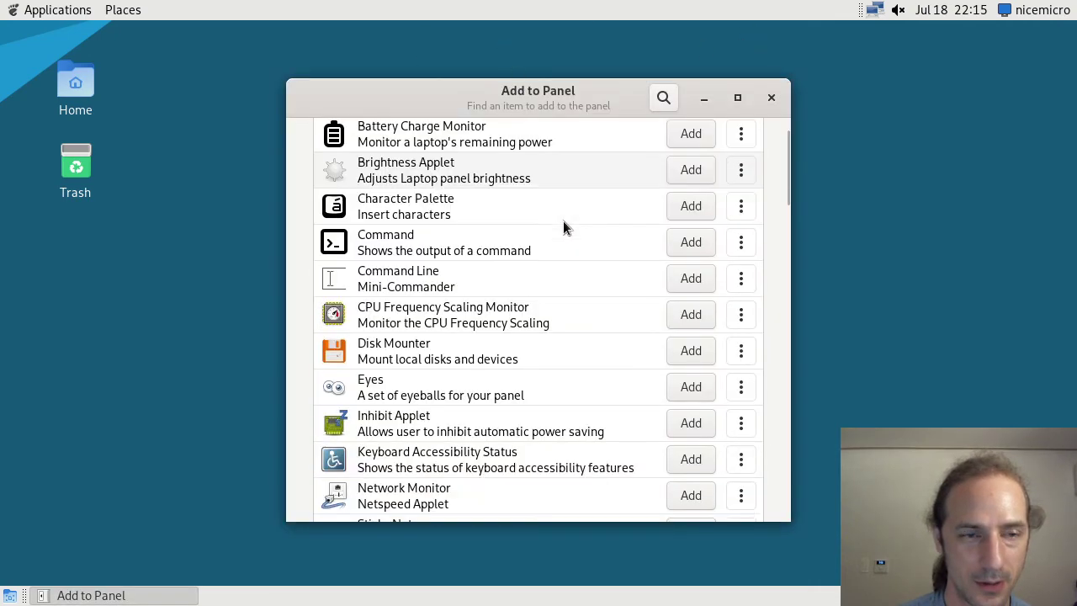
pyautogui.scroll(1, 563, 221)
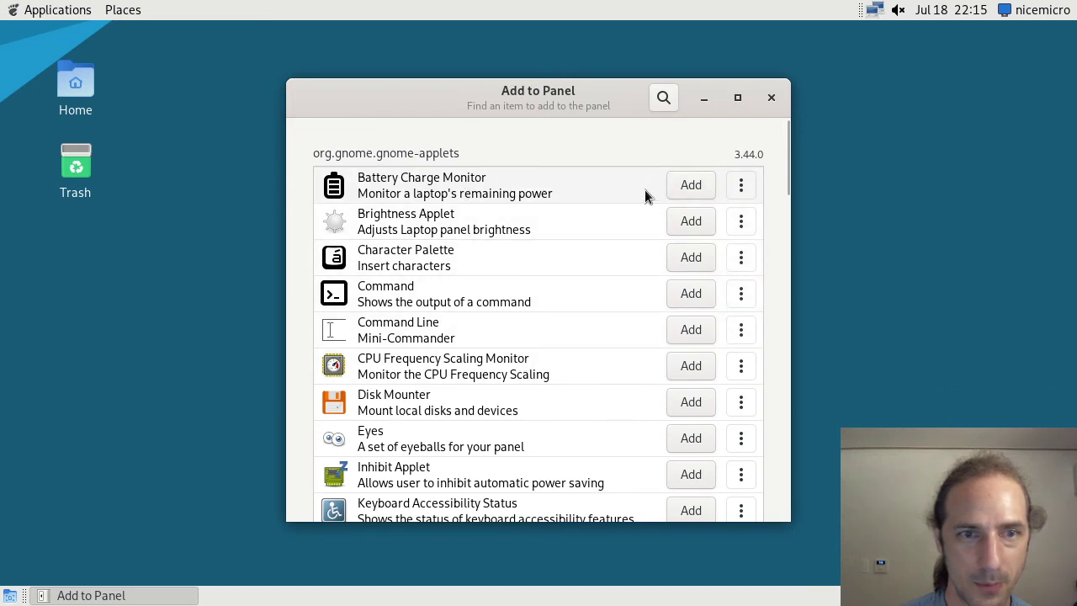
pyautogui.click(696, 193)
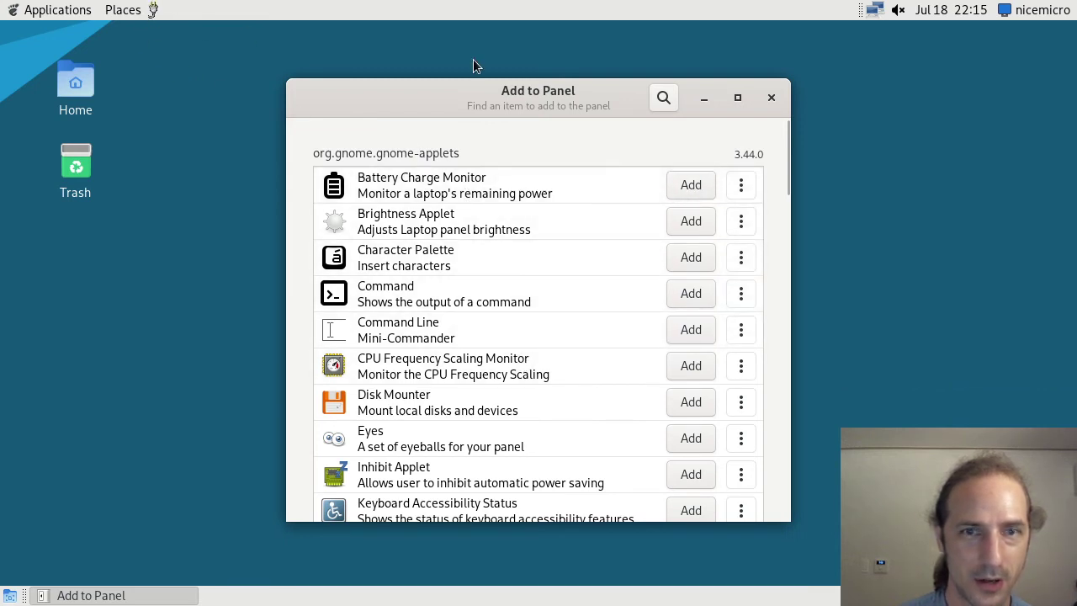
pyautogui.click(773, 98)
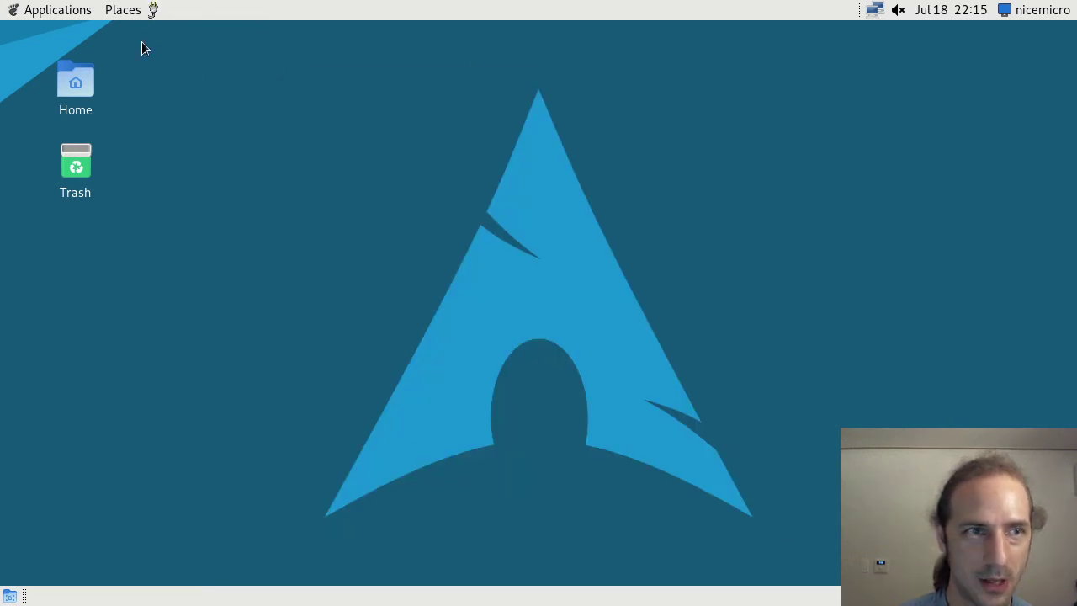
# Open the top panel's applet properties, check the options of the Battery Charge Monitor, and remove that applet
pyautogui.rightClick(186, 12)
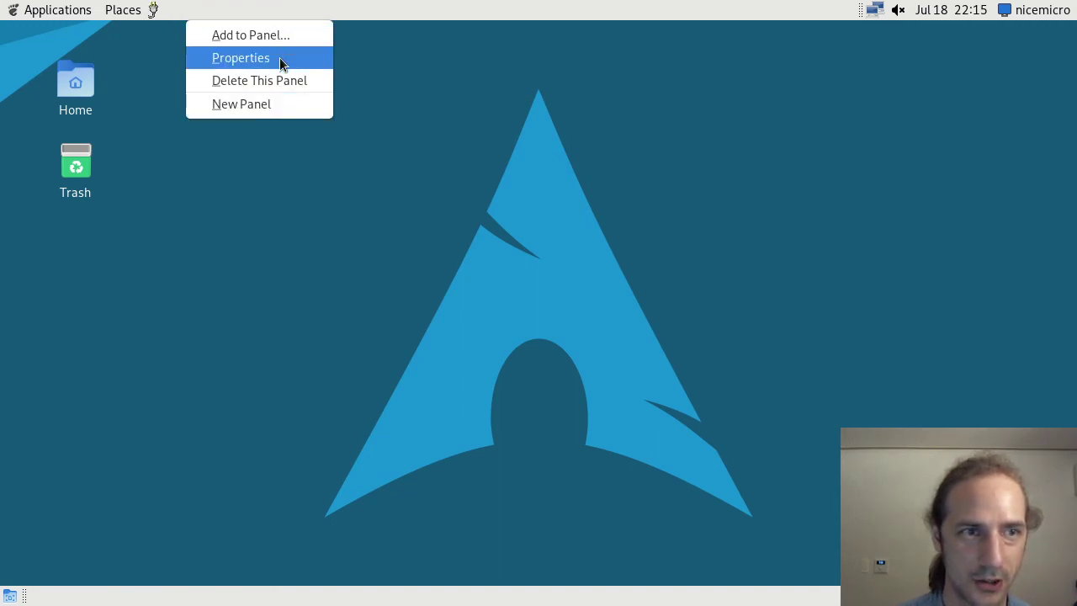
pyautogui.click(262, 59)
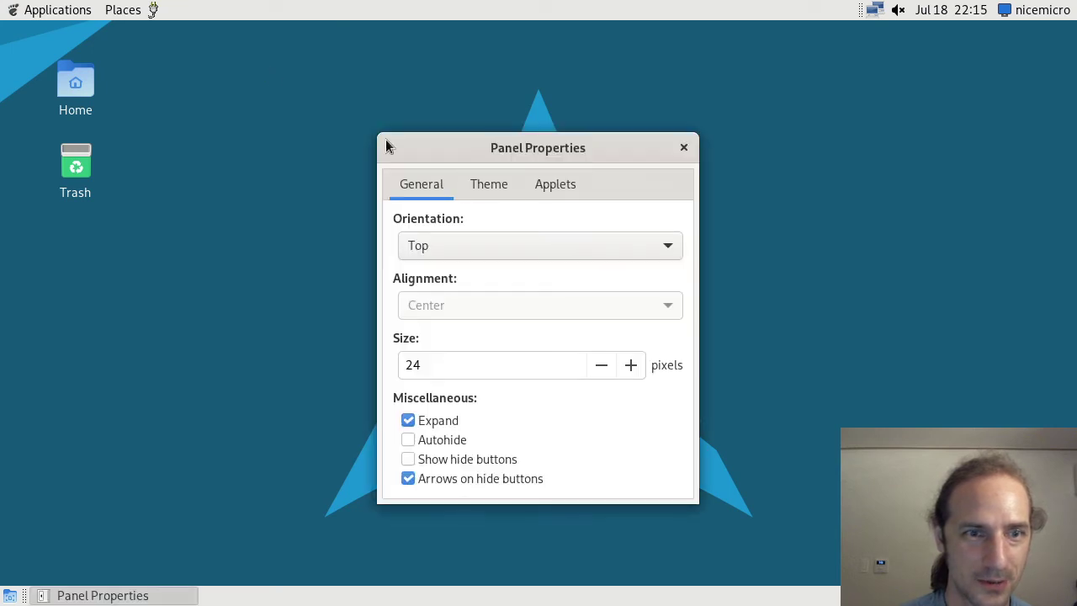
pyautogui.click(538, 187)
pyautogui.click(485, 282)
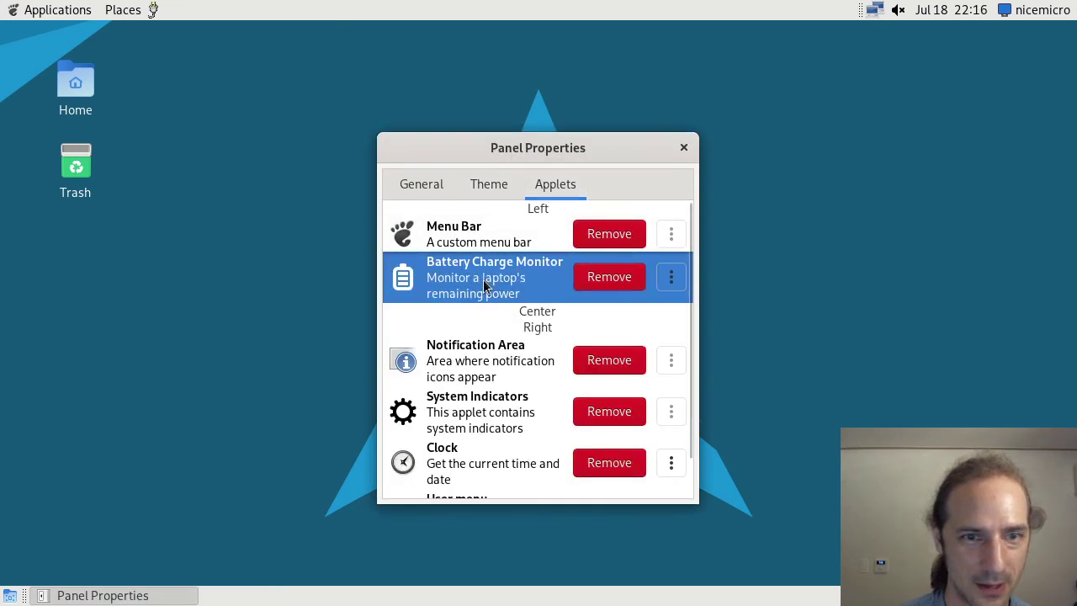
pyautogui.click(671, 277)
pyautogui.click(673, 276)
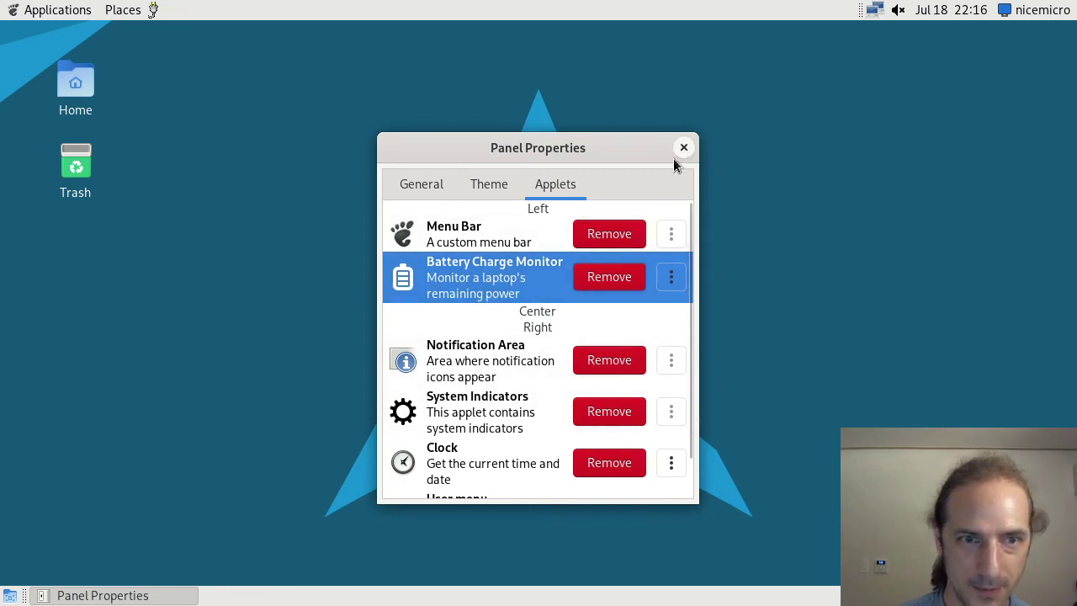
# Look at the context menus of the sound indicator, the network icon, and the empty area of the top panel
pyautogui.rightClick(911, 11)
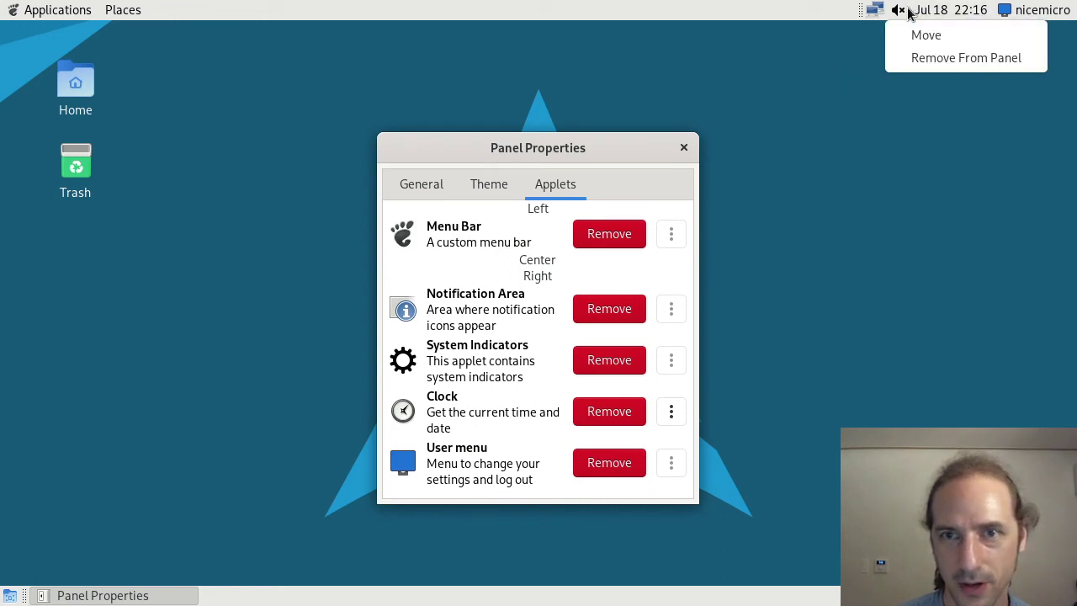
pyautogui.click(874, 12)
pyautogui.click(869, 12)
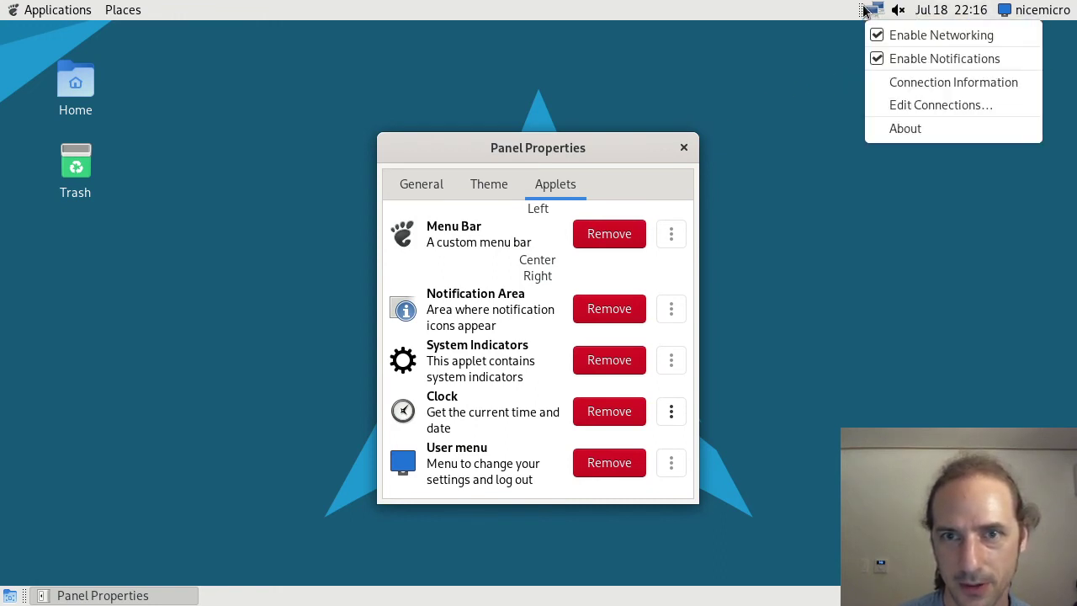
pyautogui.click(864, 9)
pyautogui.rightClick(864, 9)
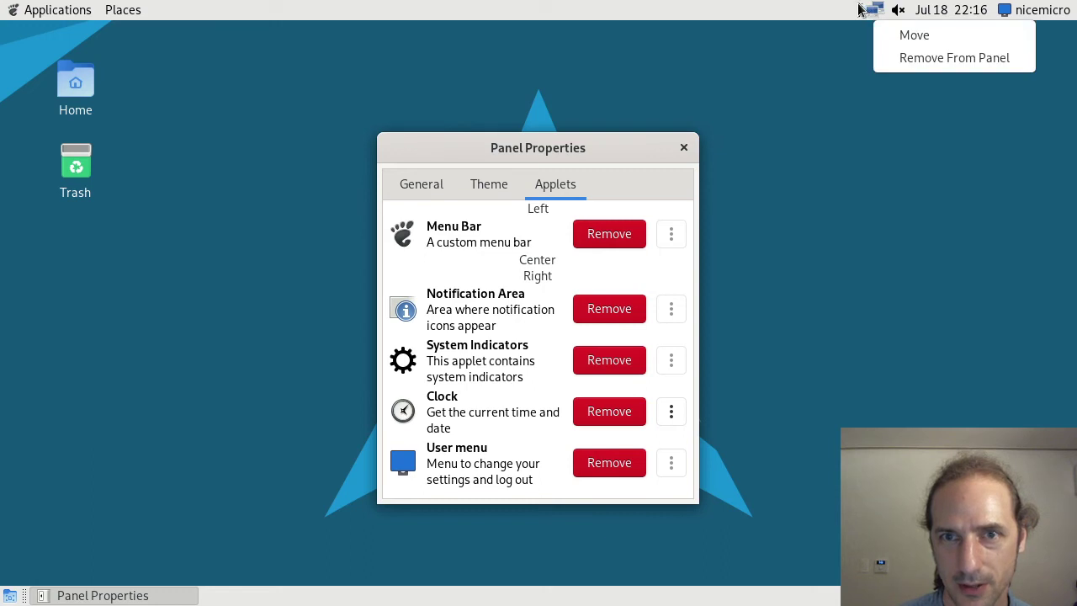
pyautogui.click(850, 10)
pyautogui.rightClick(850, 10)
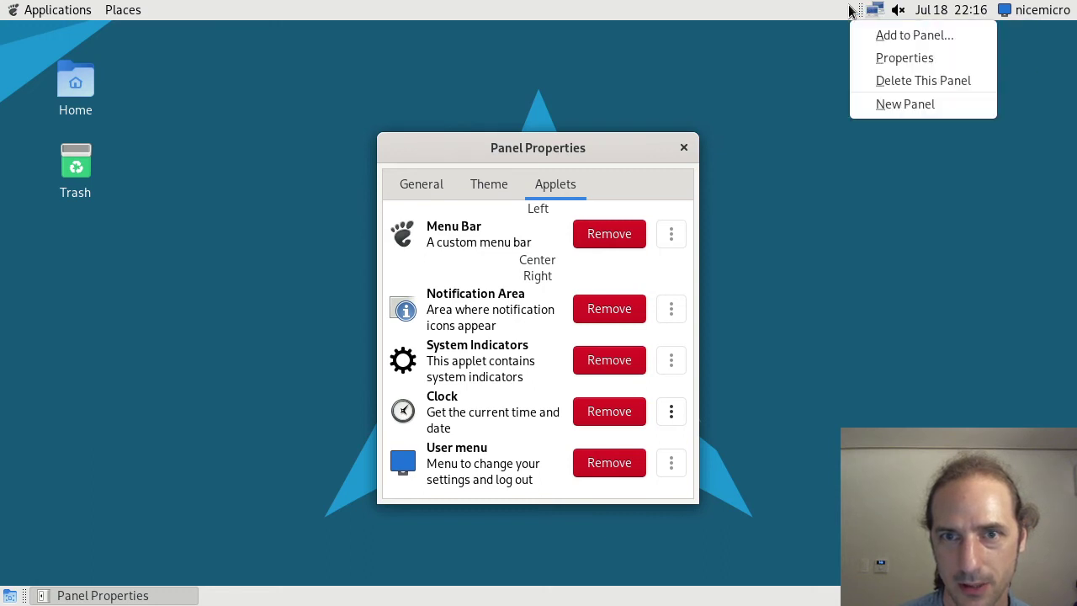
# Add the Battery Charge Monitor to the top panel, and close the panel properties and the applet list
pyautogui.click(878, 37)
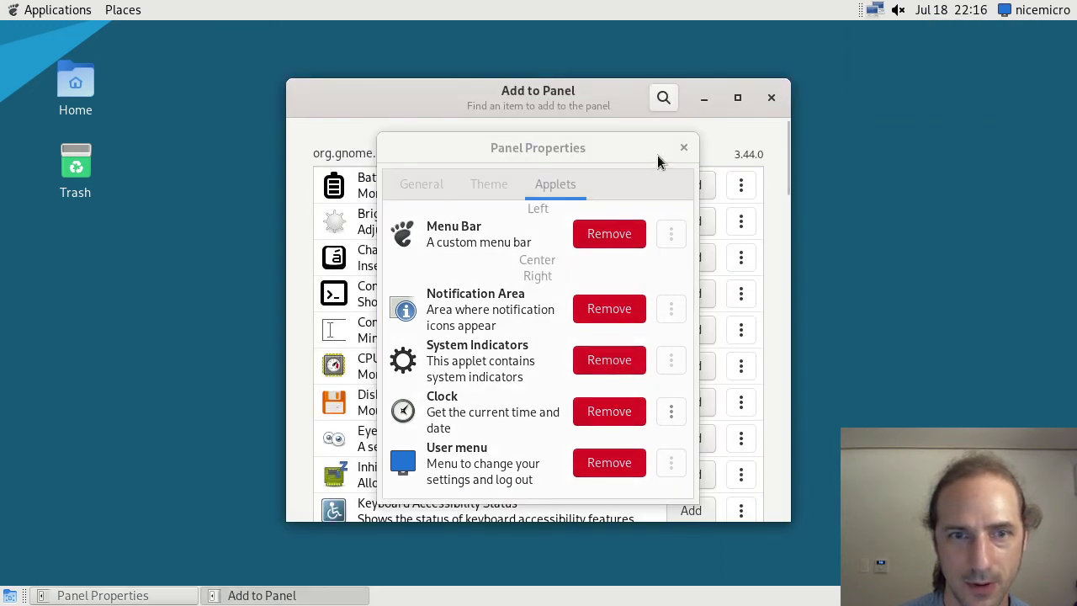
pyautogui.click(683, 147)
pyautogui.click(679, 194)
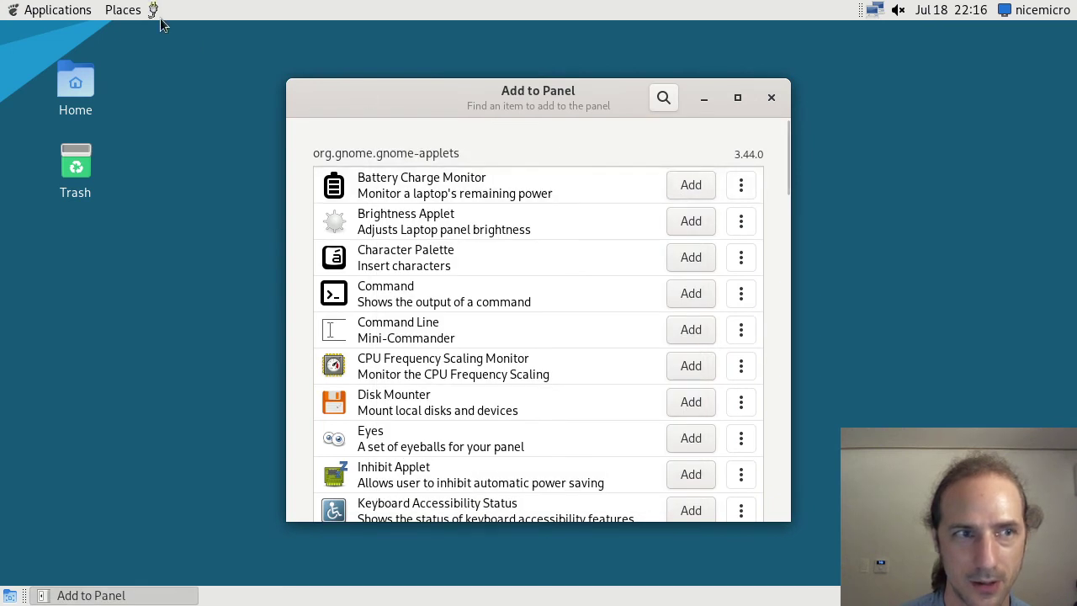
pyautogui.click(771, 98)
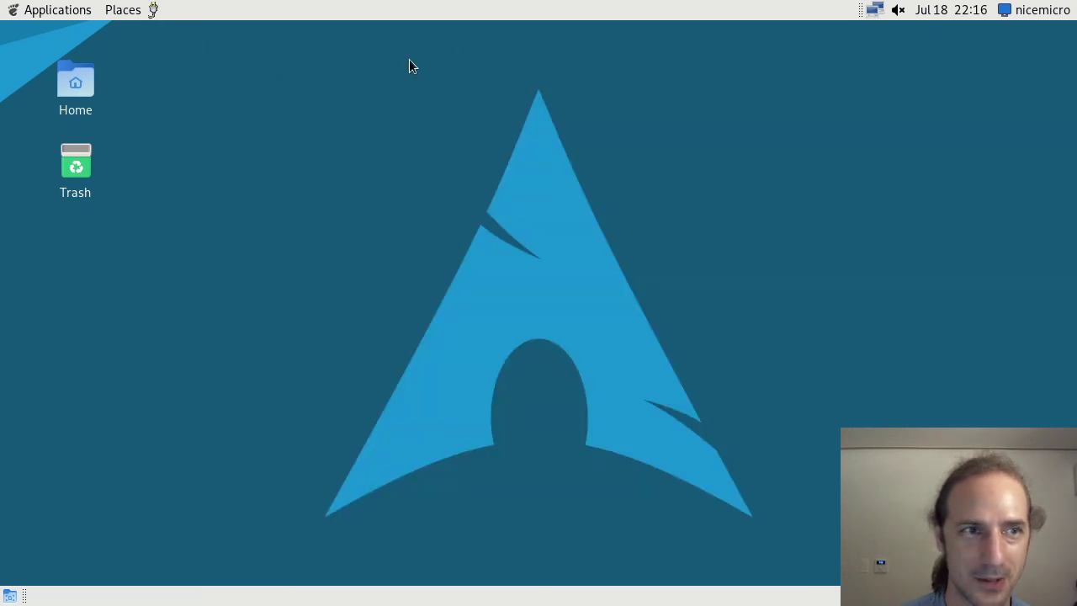
# Look at the context menus of the Battery Charge Monitor applet and review its preferences without changing them
pyautogui.rightClick(150, 12)
pyautogui.rightClick(154, 11)
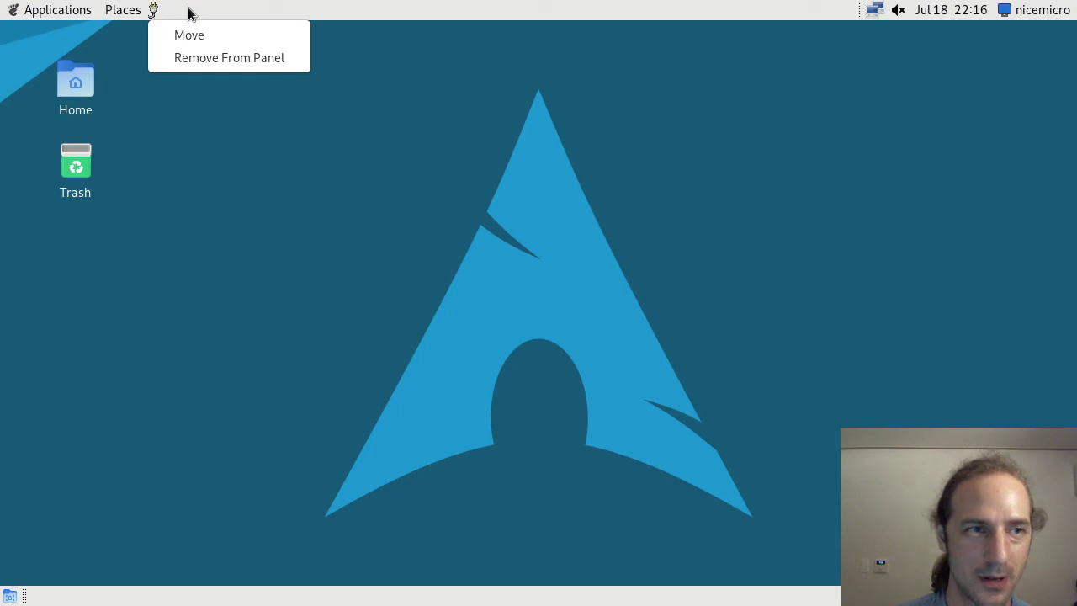
pyautogui.press('Escape')
pyautogui.rightClick(151, 10)
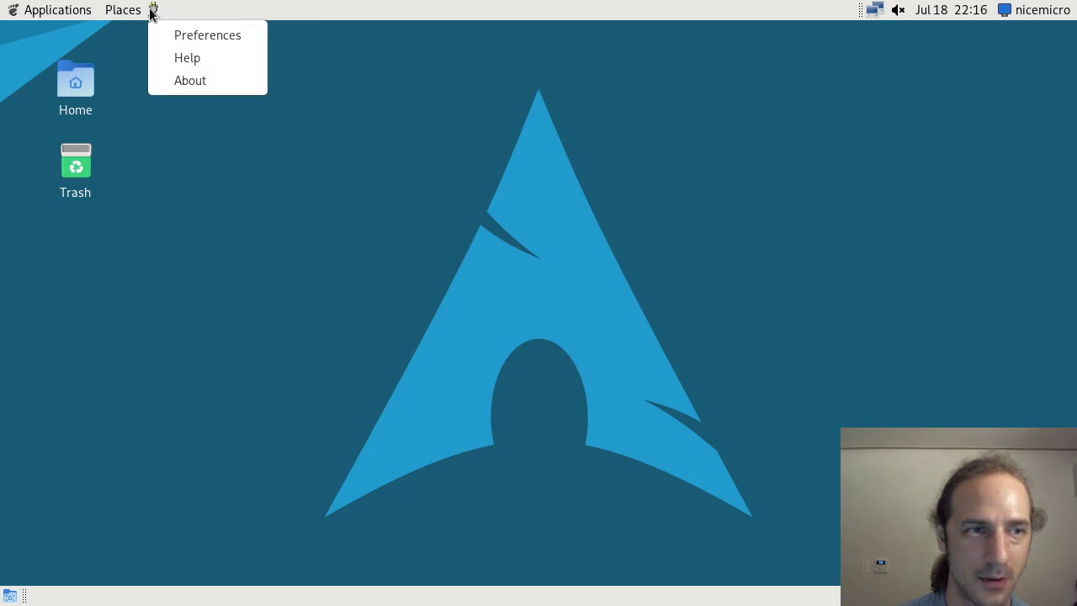
pyautogui.click(186, 34)
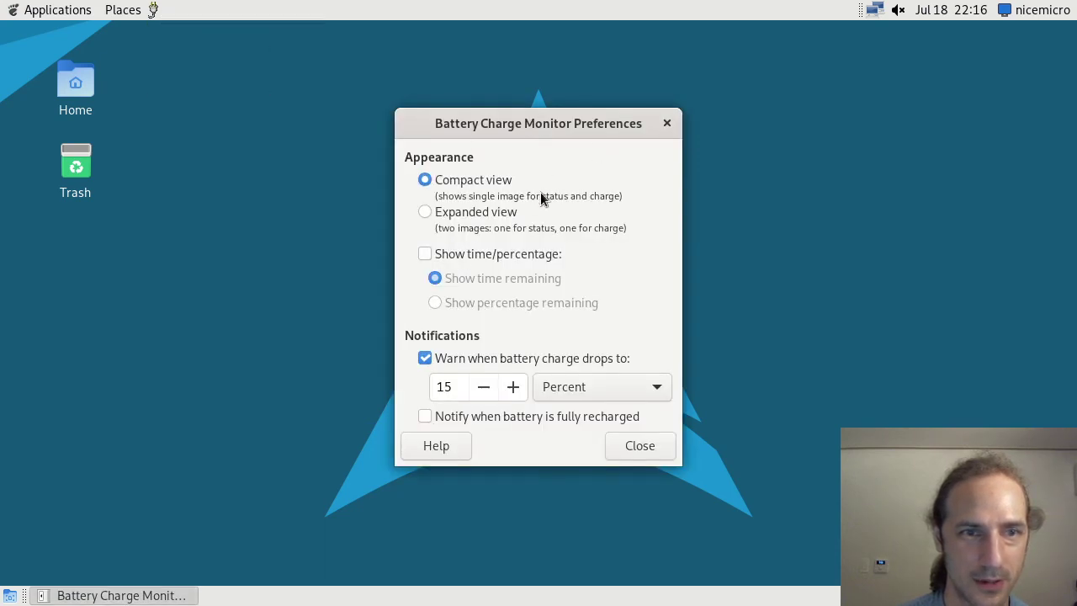
pyautogui.click(667, 124)
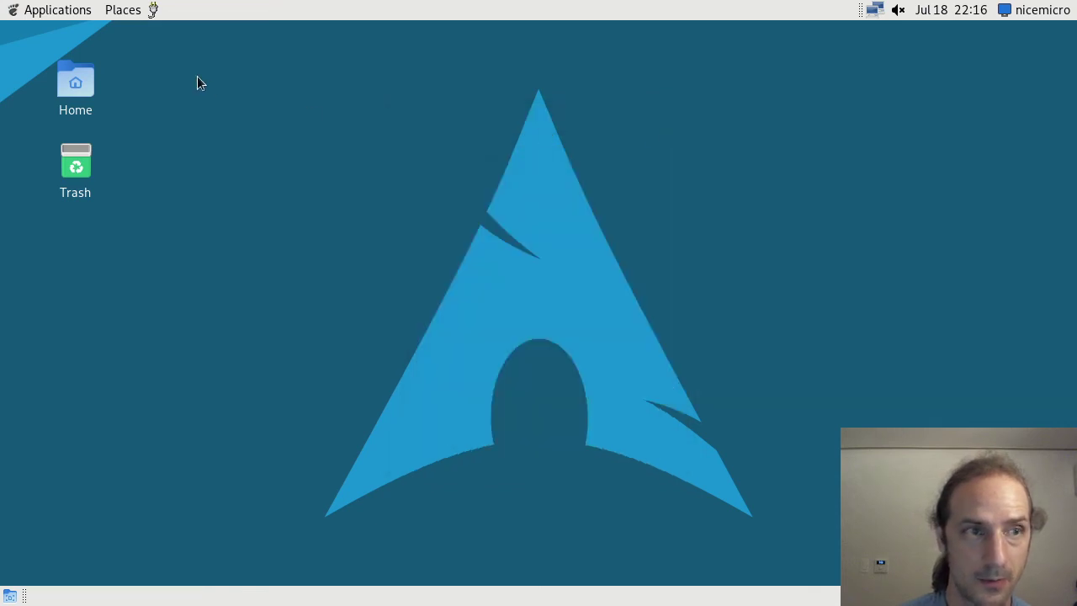
# Remove the Battery Charge Monitor from the top panel using the applet's own options
pyautogui.rightClick(154, 19)
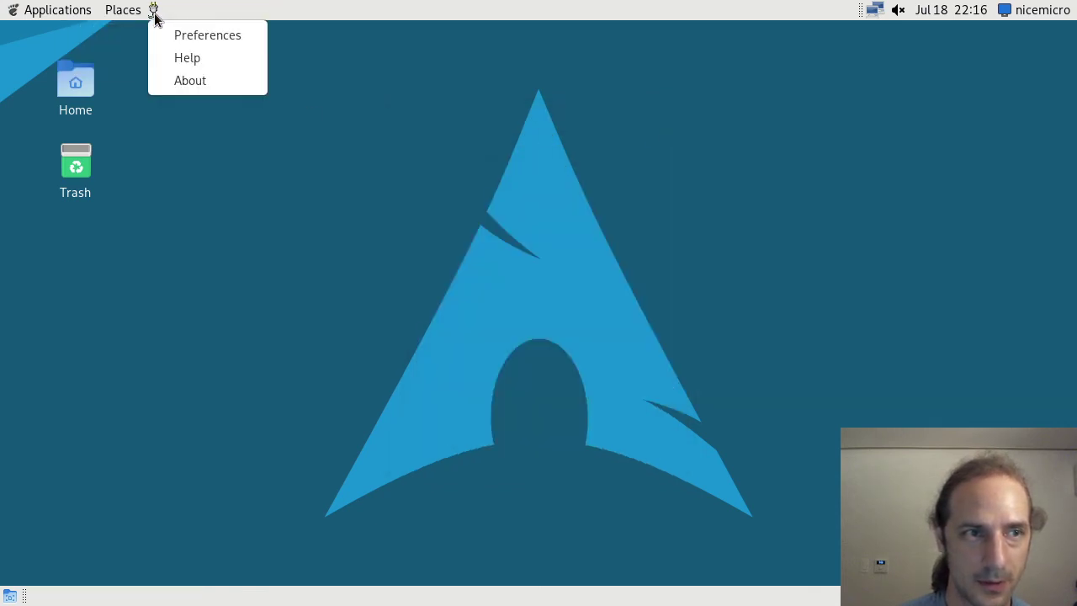
pyautogui.press('Escape')
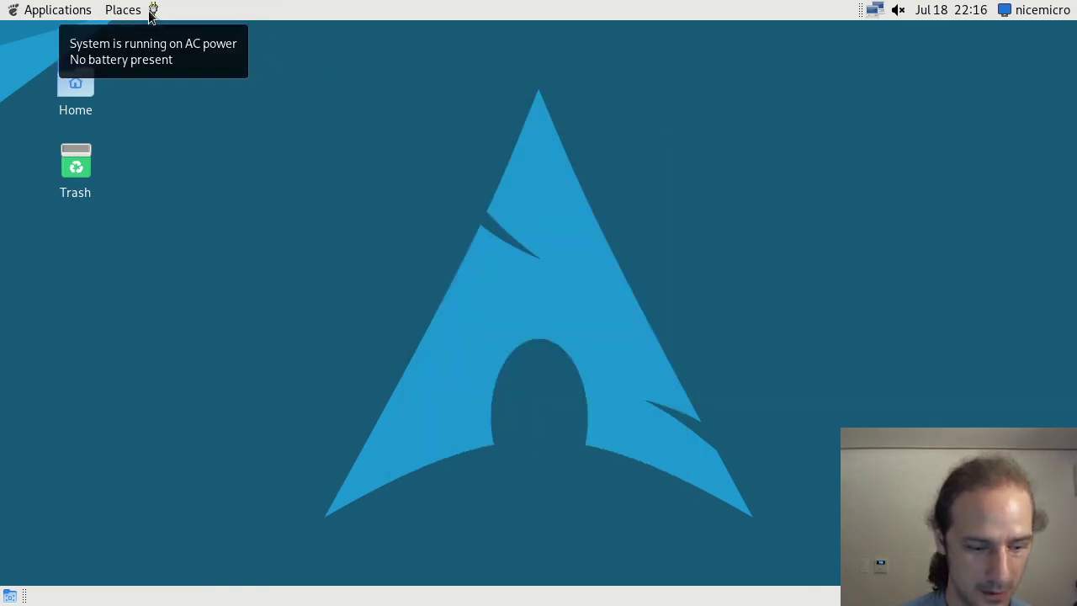
pyautogui.keyDown('alt'); pyautogui.rightClick(152, 16); pyautogui.keyUp('alt')
pyautogui.click(197, 57)
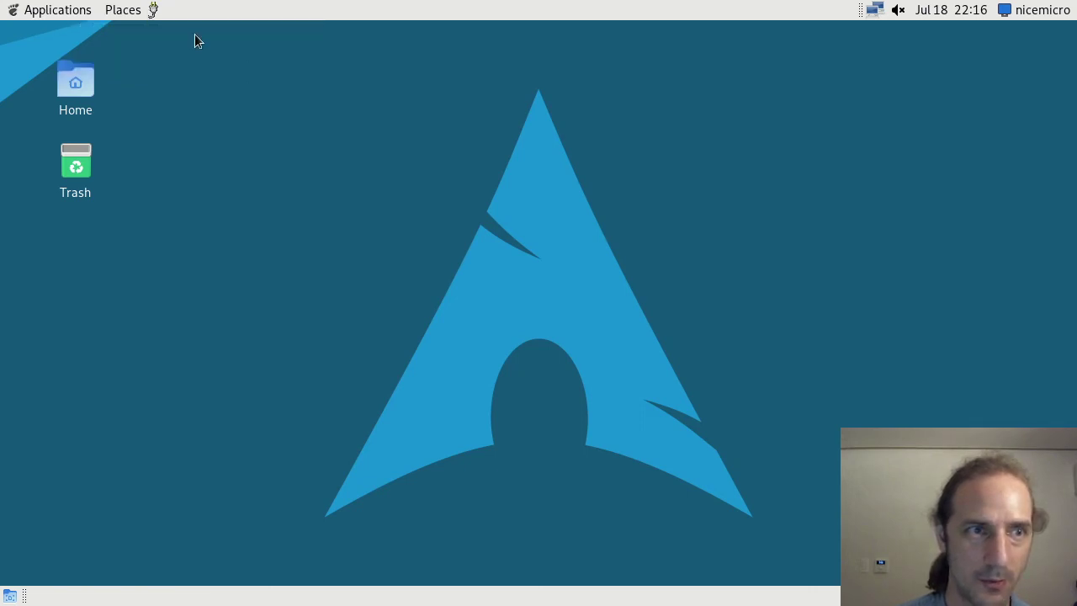
pyautogui.rightClick(196, 18)
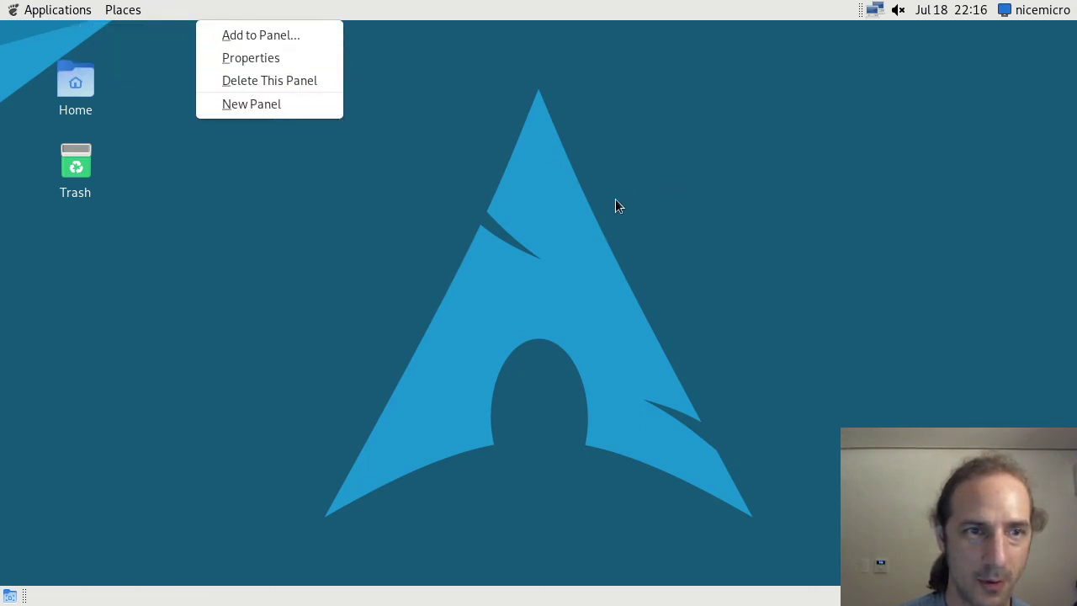
pyautogui.press('Escape')
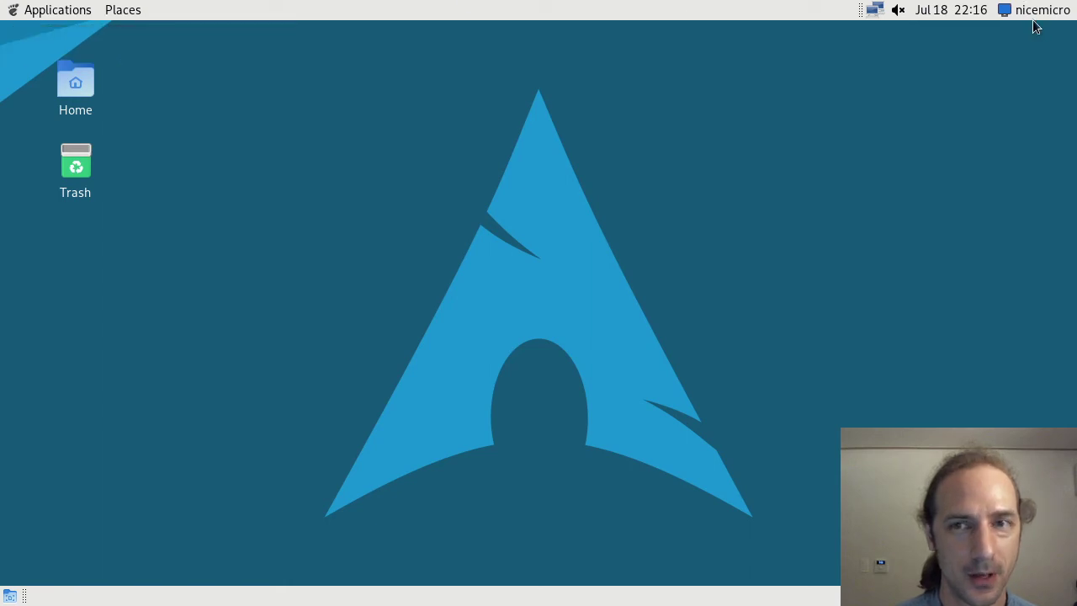
# Look through the application categories and the programs under Accessories in the Applications menu
pyautogui.click(80, 12)
pyautogui.click(96, 113)
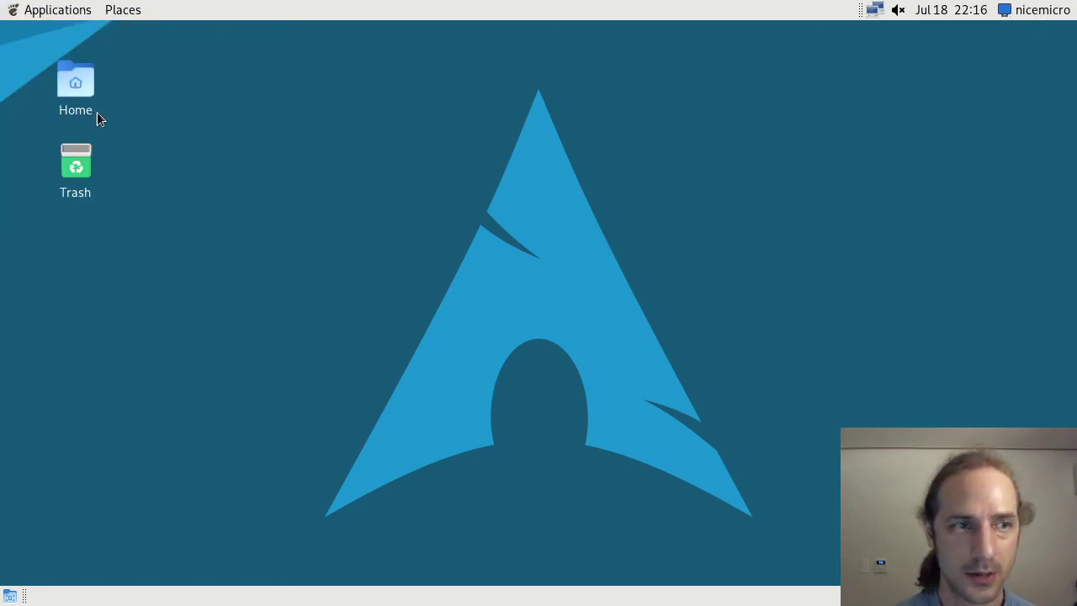
pyautogui.click(76, 12)
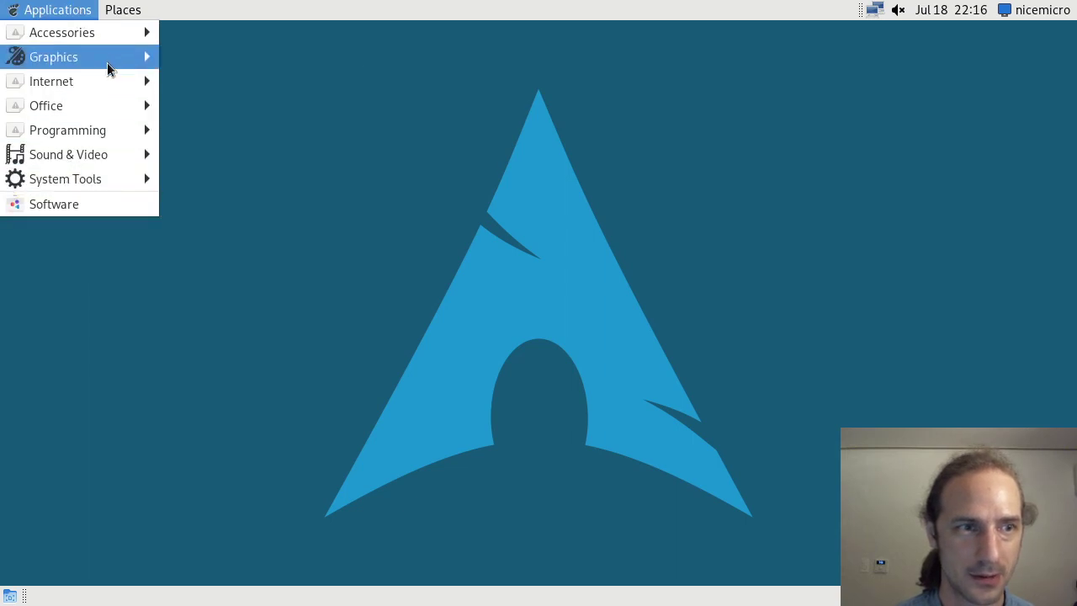
pyautogui.moveTo(117, 28)
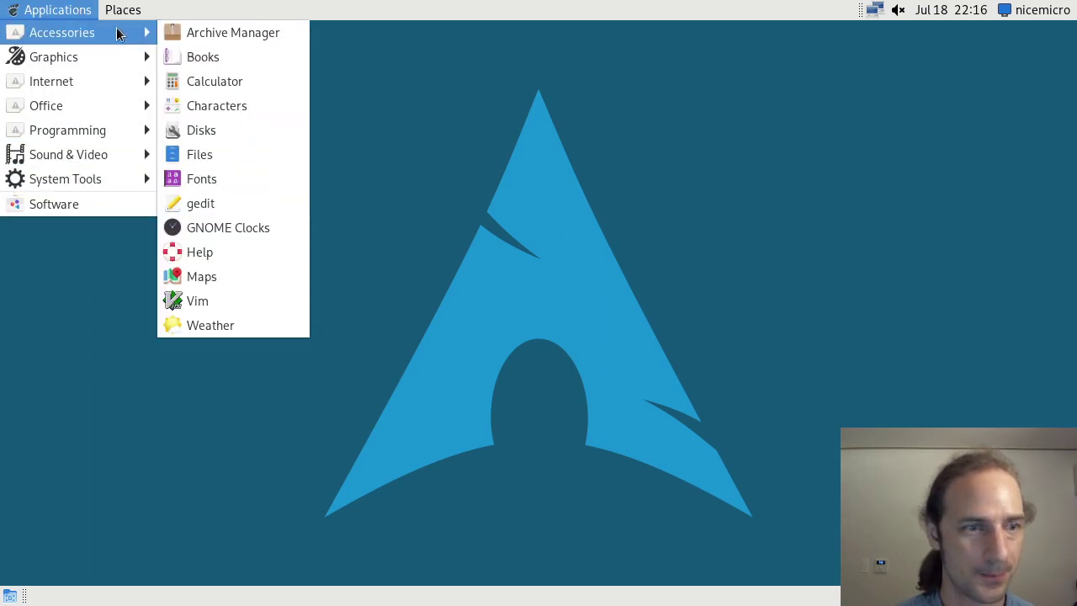
pyautogui.click(335, 219)
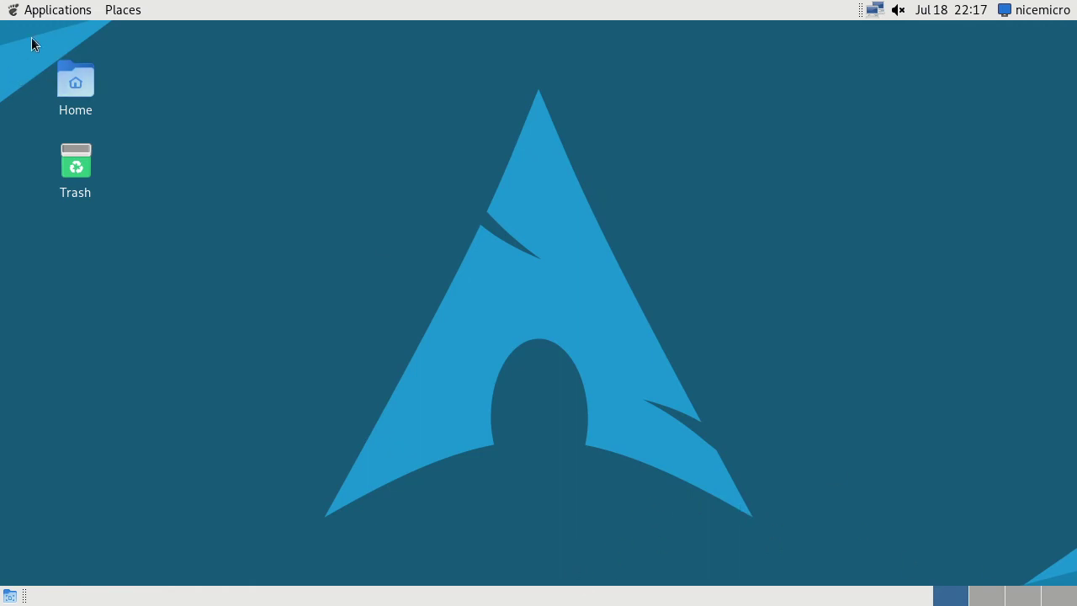
pyautogui.click(51, 10)
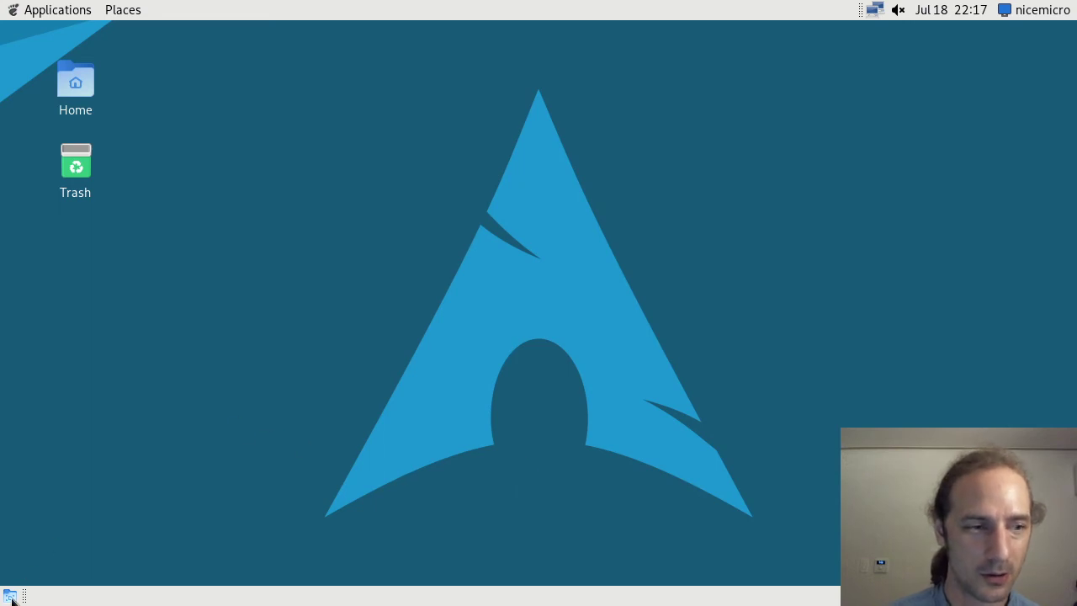
# Open the Home folder from the desktop, close it, and draw selection boxes over the empty desktop
pyautogui.click(84, 80)
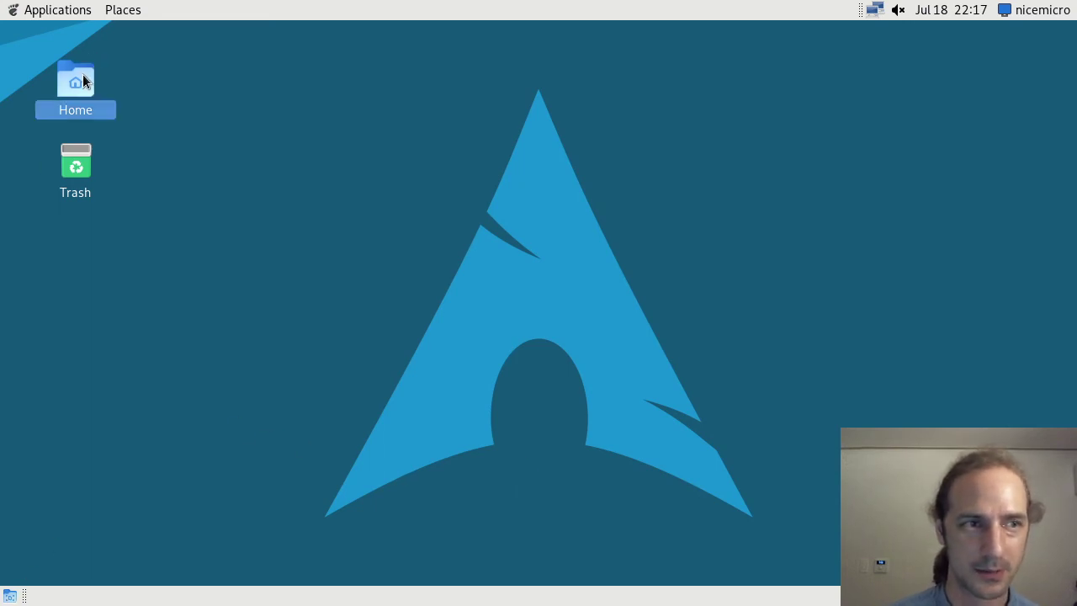
pyautogui.doubleClick(84, 80)
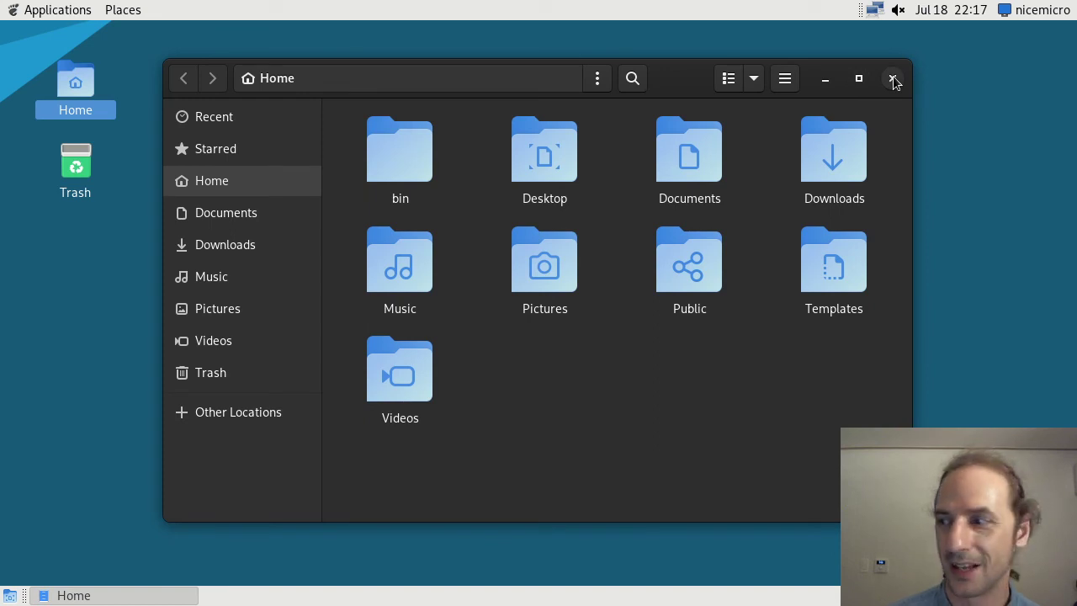
pyautogui.click(893, 79)
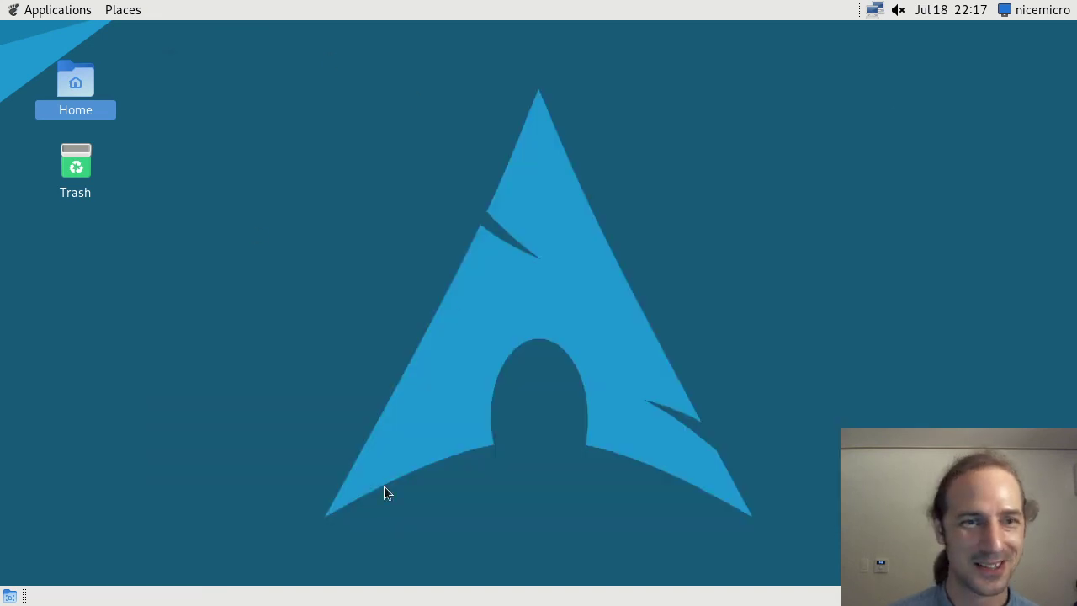
pyautogui.moveTo(276, 100); pyautogui.dragTo(505, 312)
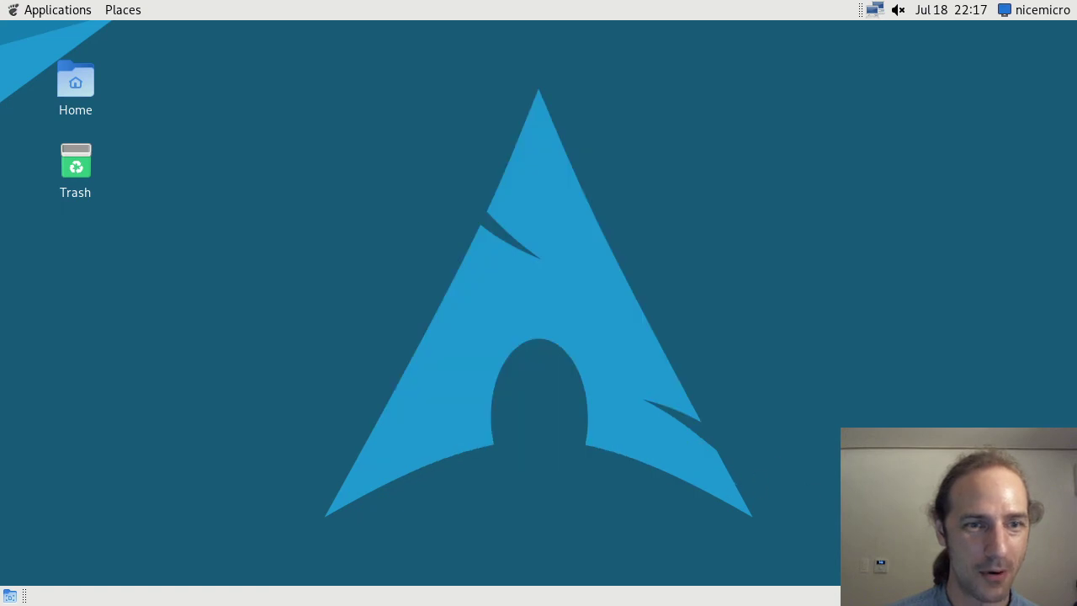
pyautogui.moveTo(884, 503); pyautogui.dragTo(235, 74)
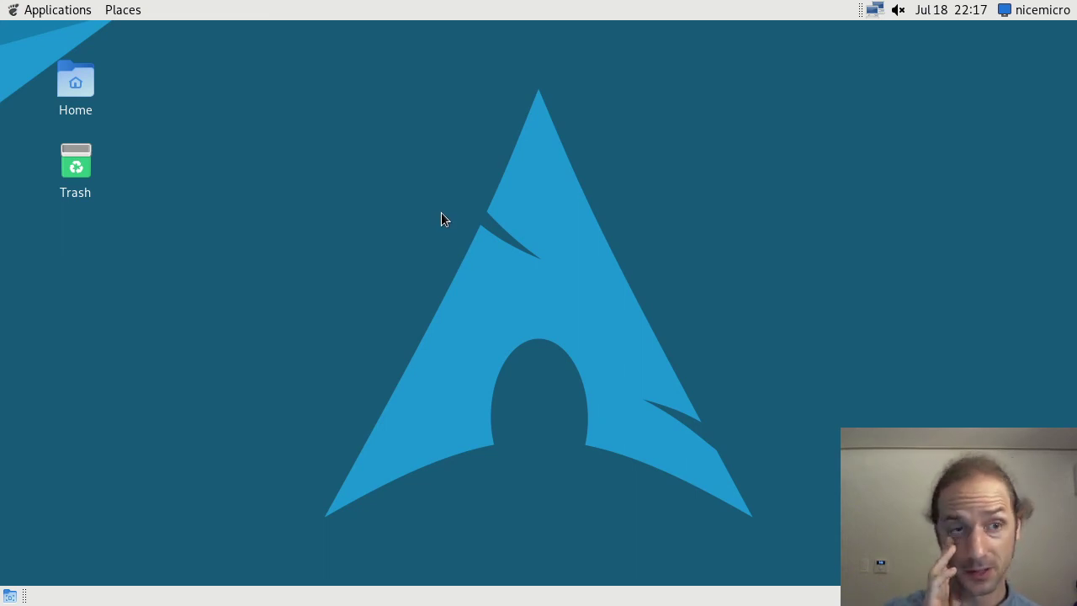
# Compare the Applications and Places menus in the top panel, and close them without launching anything
pyautogui.click(38, 10)
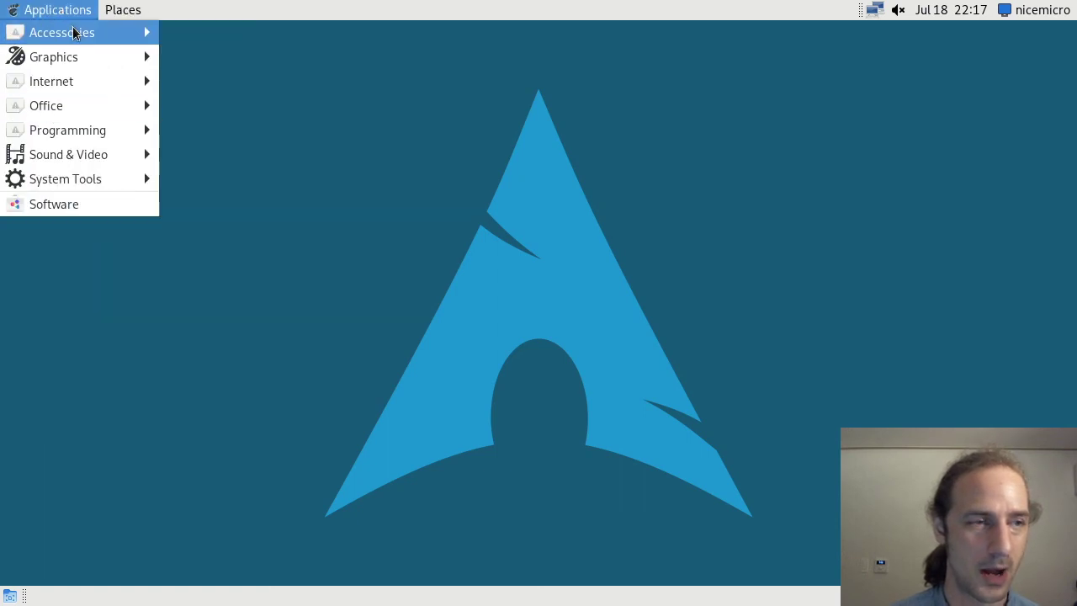
pyautogui.moveTo(123, 10)
pyautogui.moveTo(60, 12)
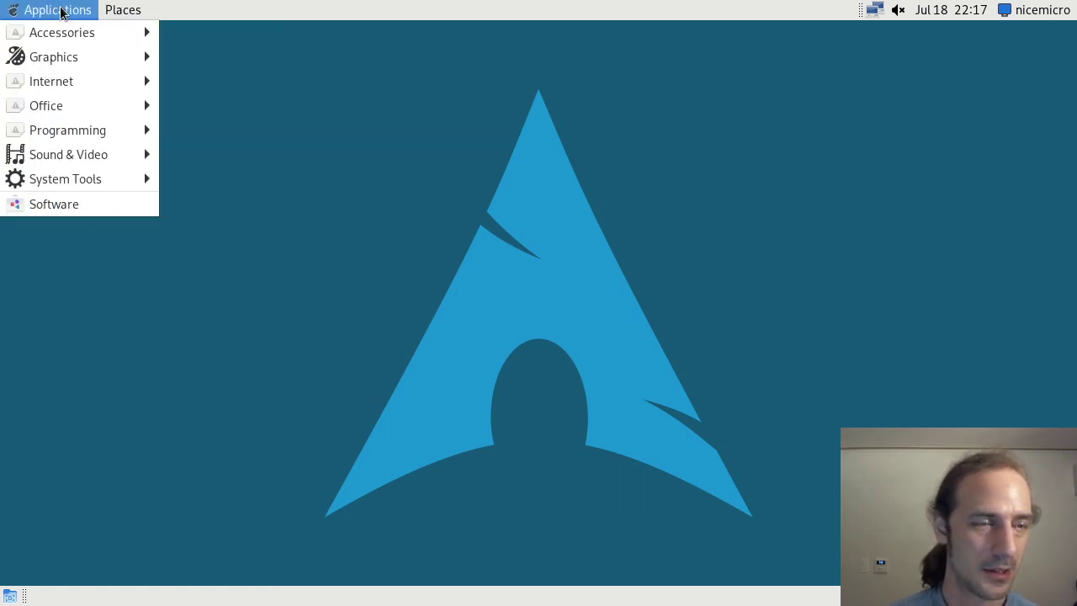
pyautogui.click(340, 196)
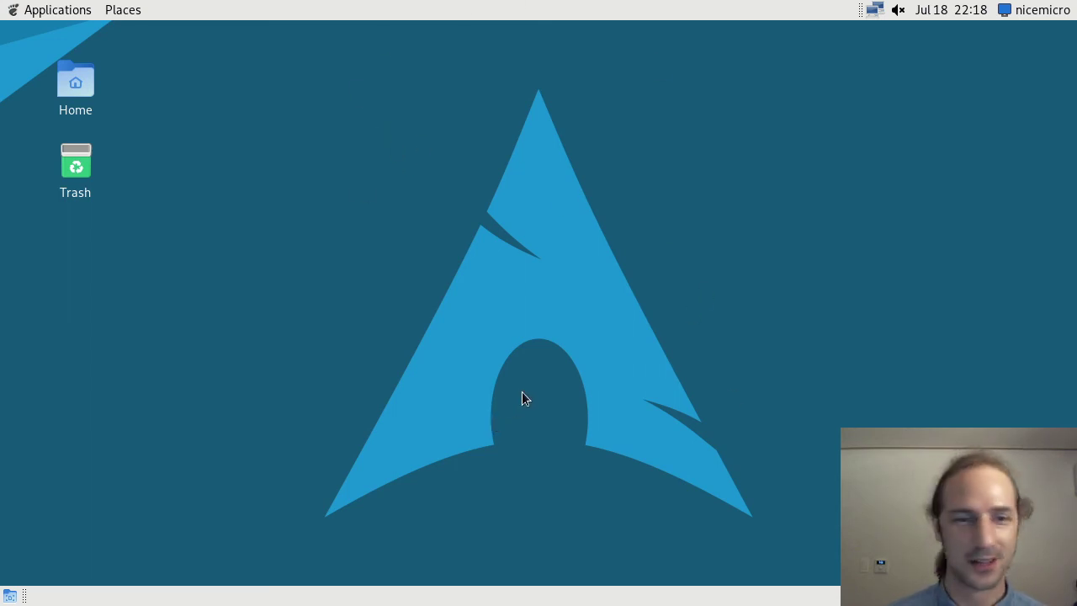
# Open a terminal from the desktop's context menu, close it, and look at that menu's Sort by entry
pyautogui.rightClick(539, 95)
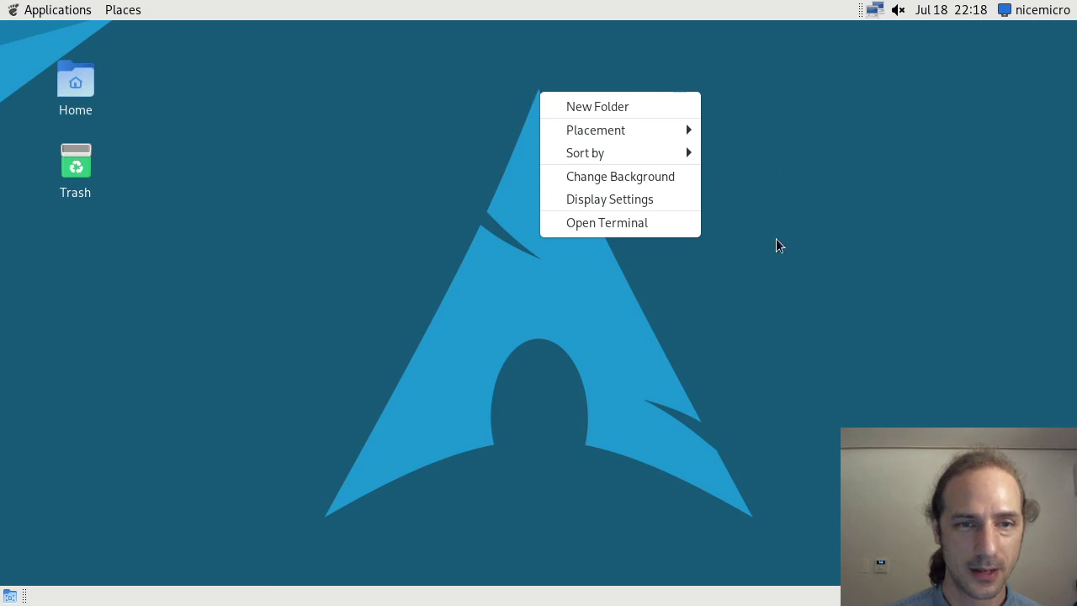
pyautogui.click(573, 224)
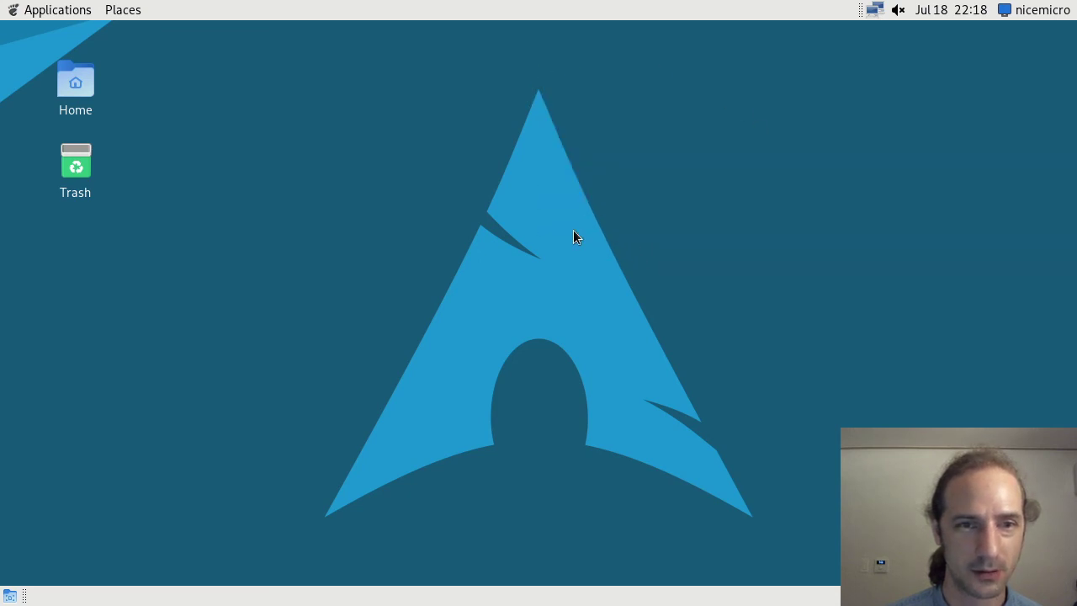
pyautogui.moveTo(808, 89); pyautogui.dragTo(796, 95)
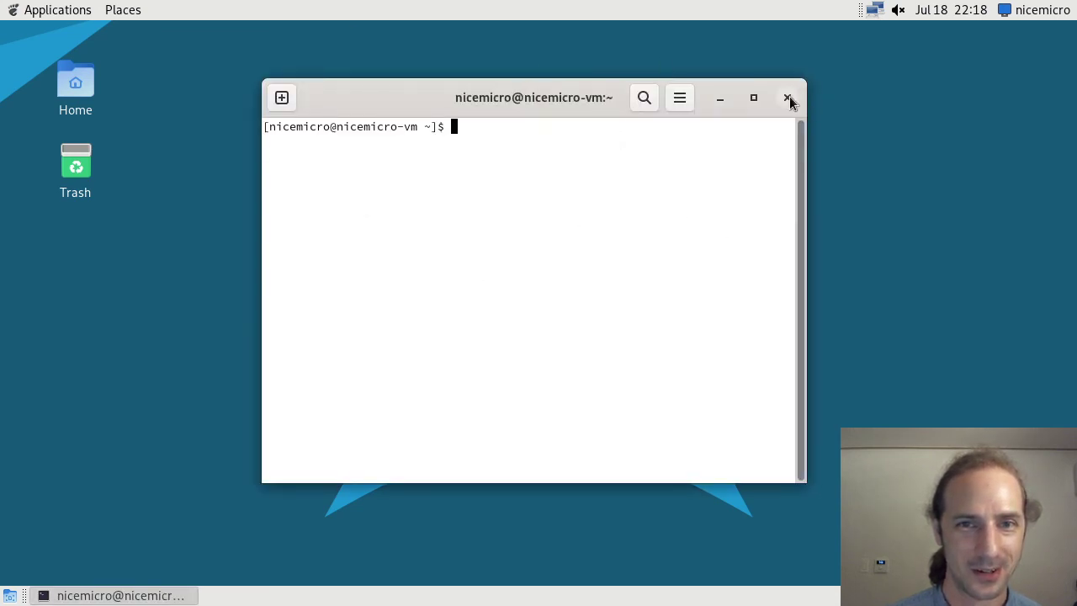
pyautogui.click(791, 98)
pyautogui.rightClick(547, 322)
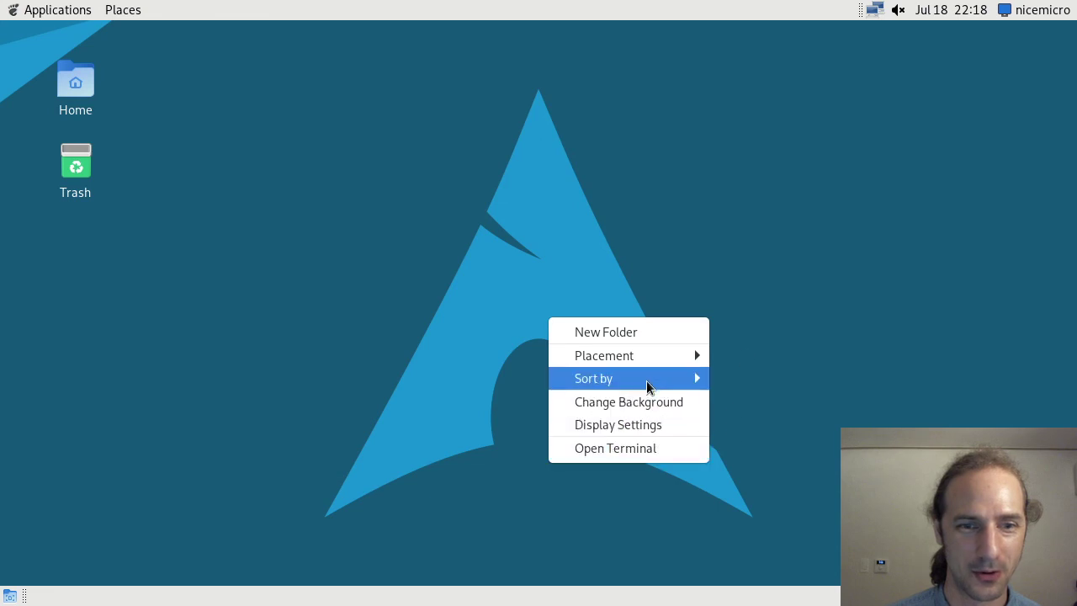
pyautogui.moveTo(622, 373)
pyautogui.press('Escape')
# Open the Home folder from the desktop, open a terminal at that location, and close the terminal
pyautogui.click(73, 76)
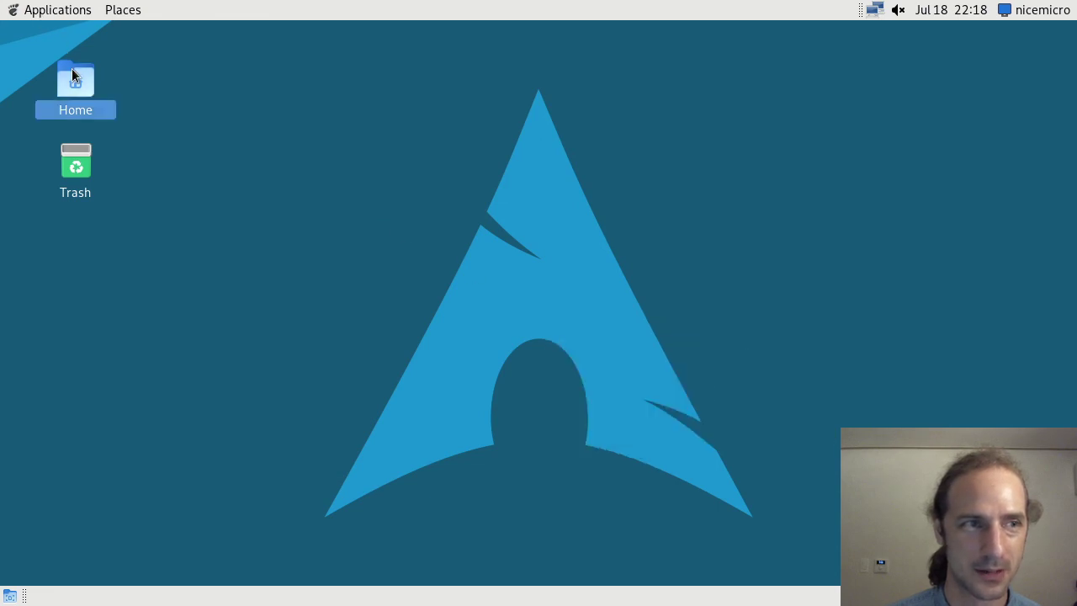
pyautogui.doubleClick(72, 76)
pyautogui.rightClick(658, 410)
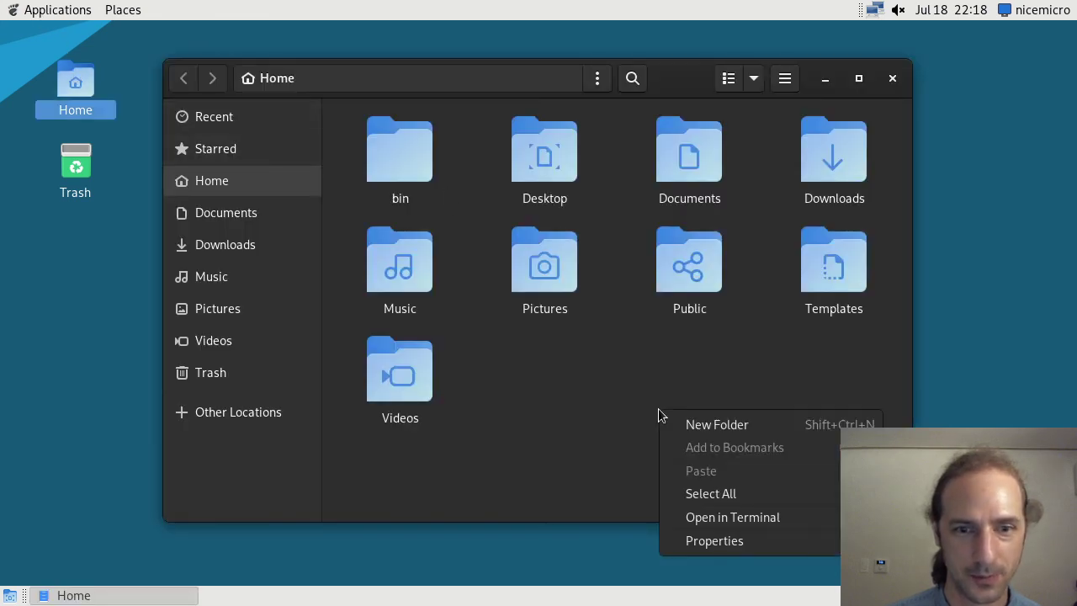
pyautogui.click(758, 521)
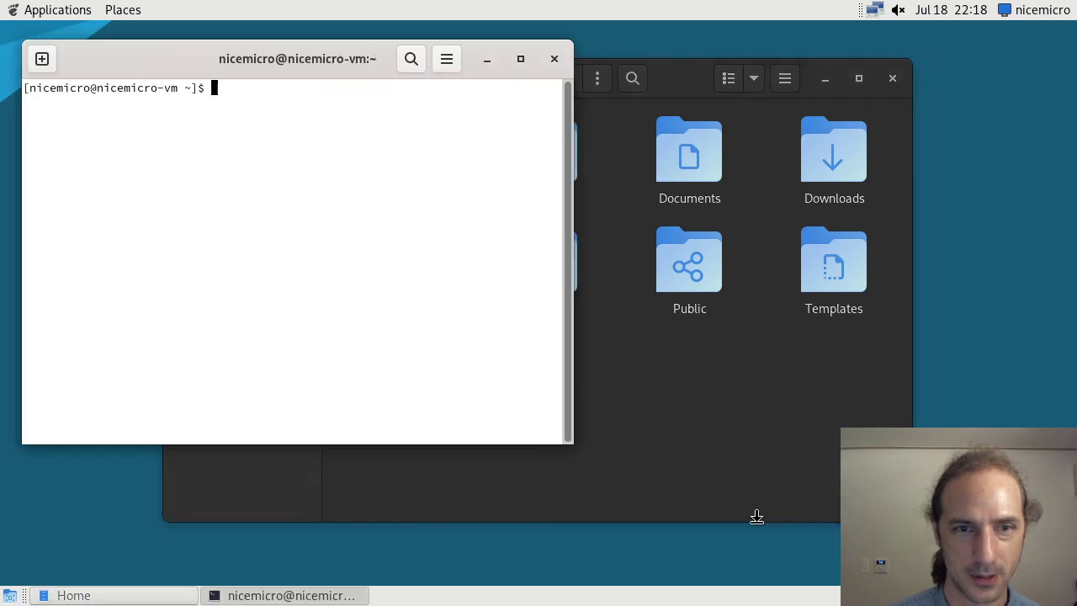
pyautogui.click(557, 59)
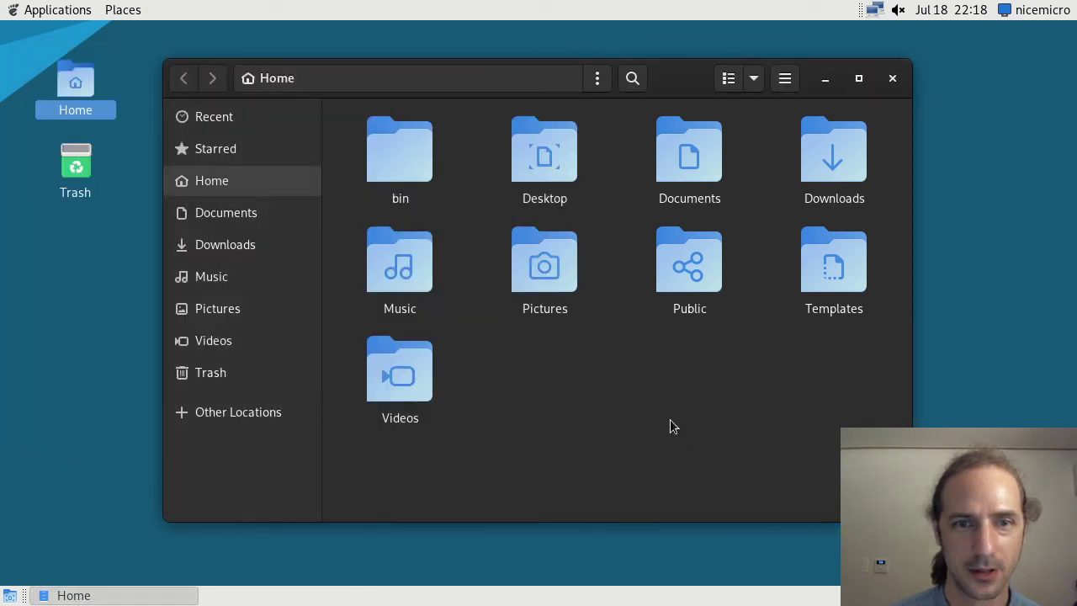
# Open a second file manager window from the Home folder window
pyautogui.click(783, 78)
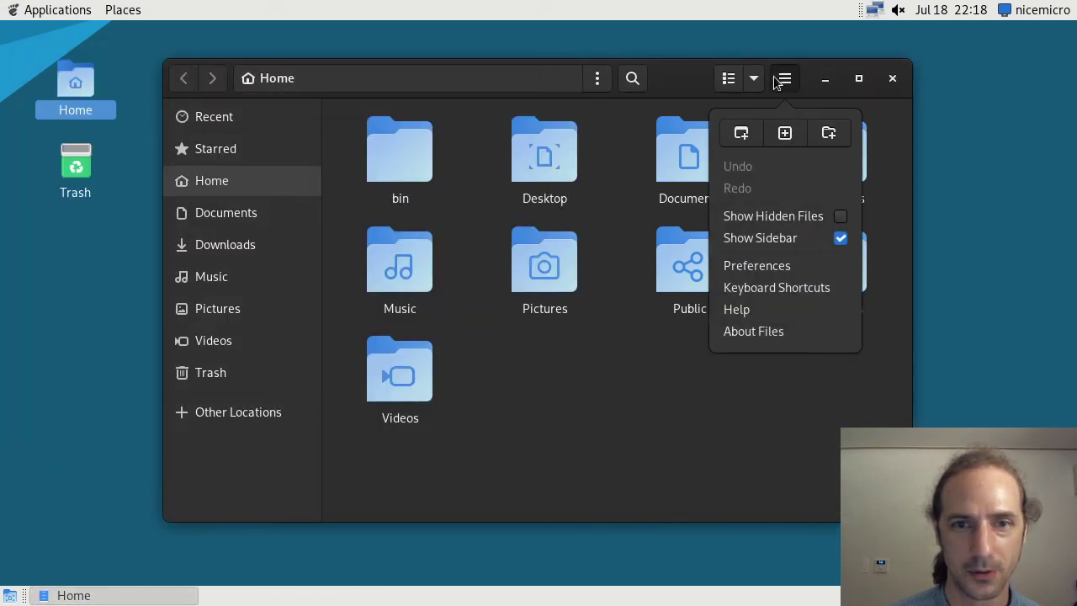
pyautogui.click(746, 136)
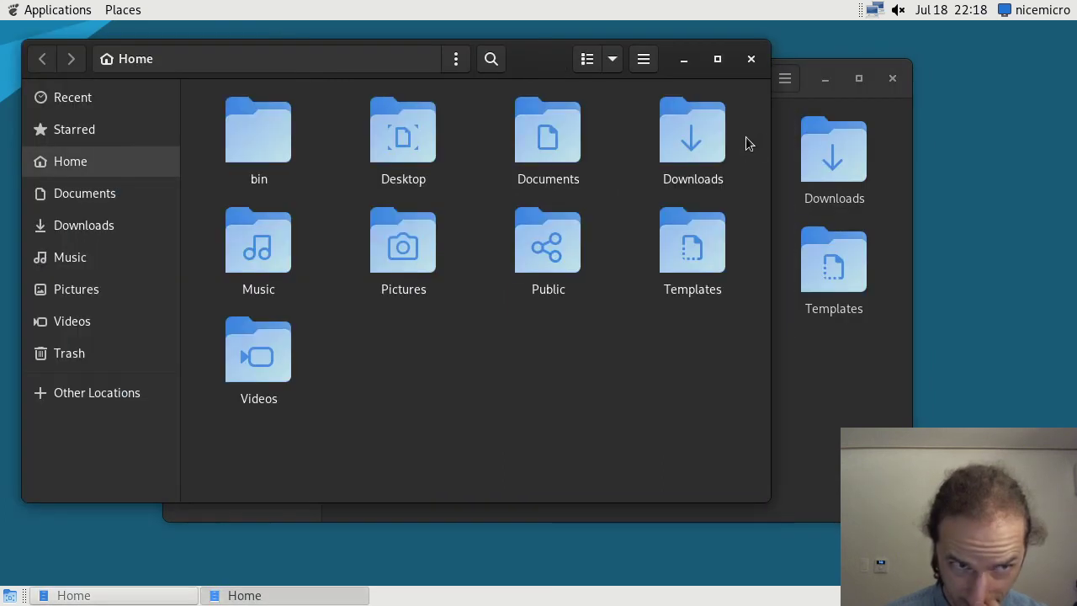
# Close the second file manager window and open a new tab in the remaining Home folder window
pyautogui.click(752, 57)
pyautogui.click(785, 79)
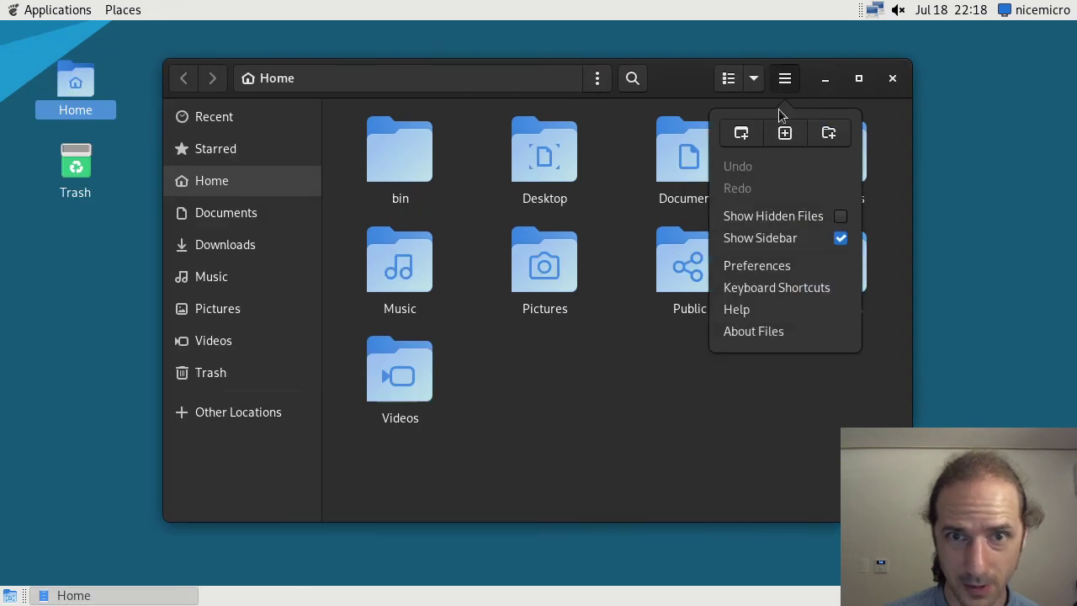
pyautogui.click(787, 135)
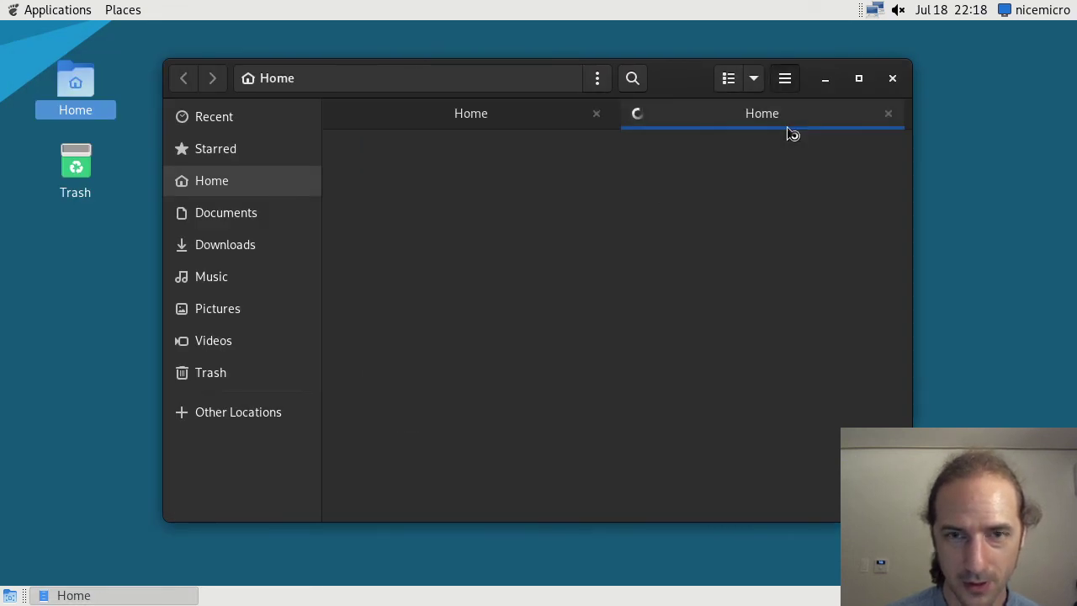
# Open the New Folder dialog in the Home folder and cancel it without creating a folder
pyautogui.click(788, 82)
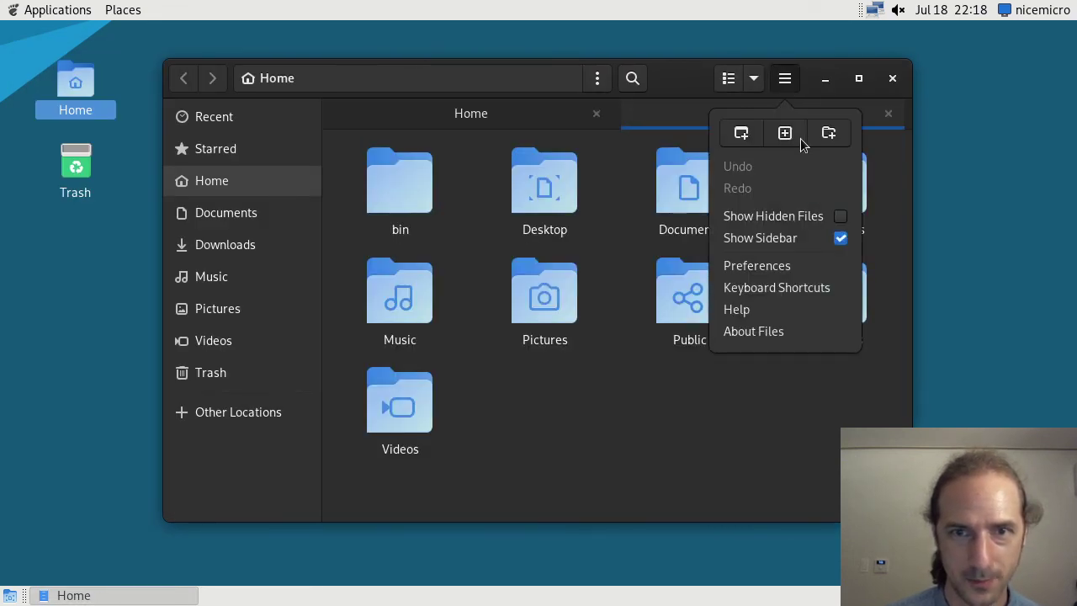
pyautogui.click(829, 135)
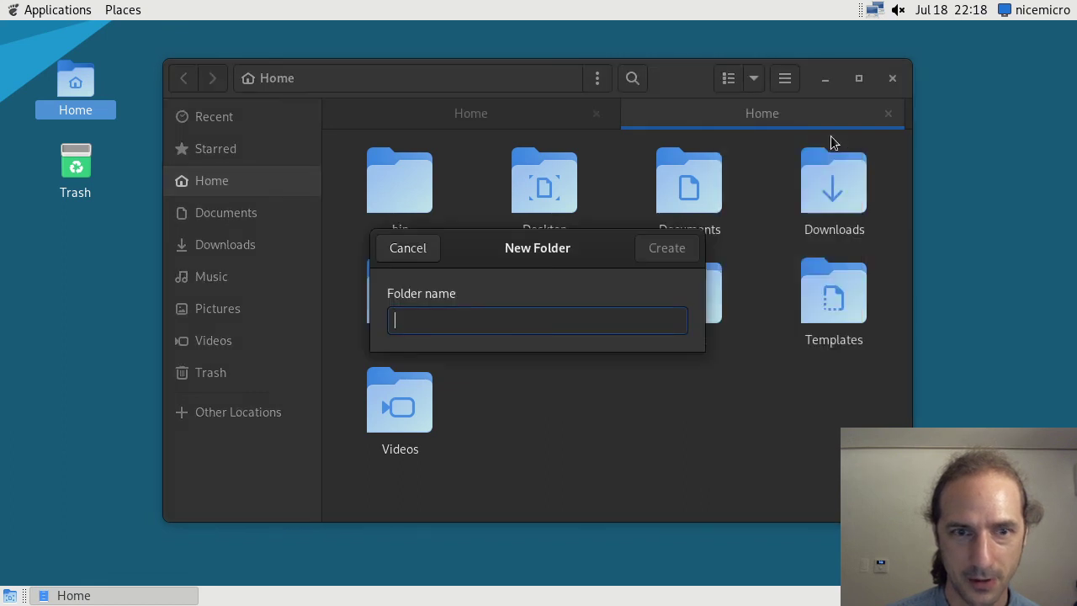
pyautogui.click(409, 251)
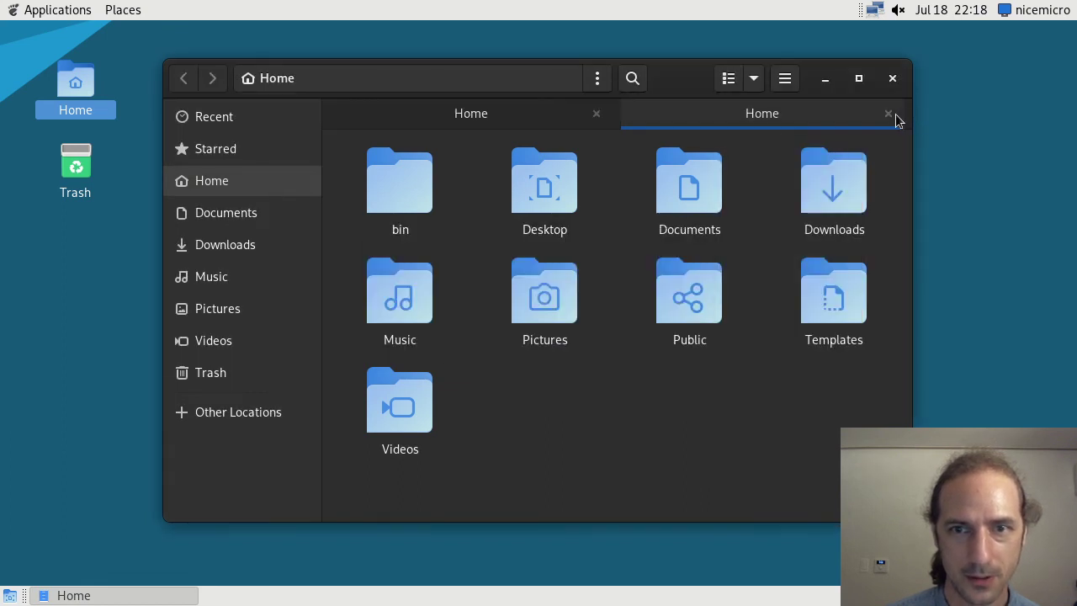
# Close the extra Home tab, look at the folder's context menu, and close the file manager window
pyautogui.click(891, 115)
pyautogui.rightClick(661, 354)
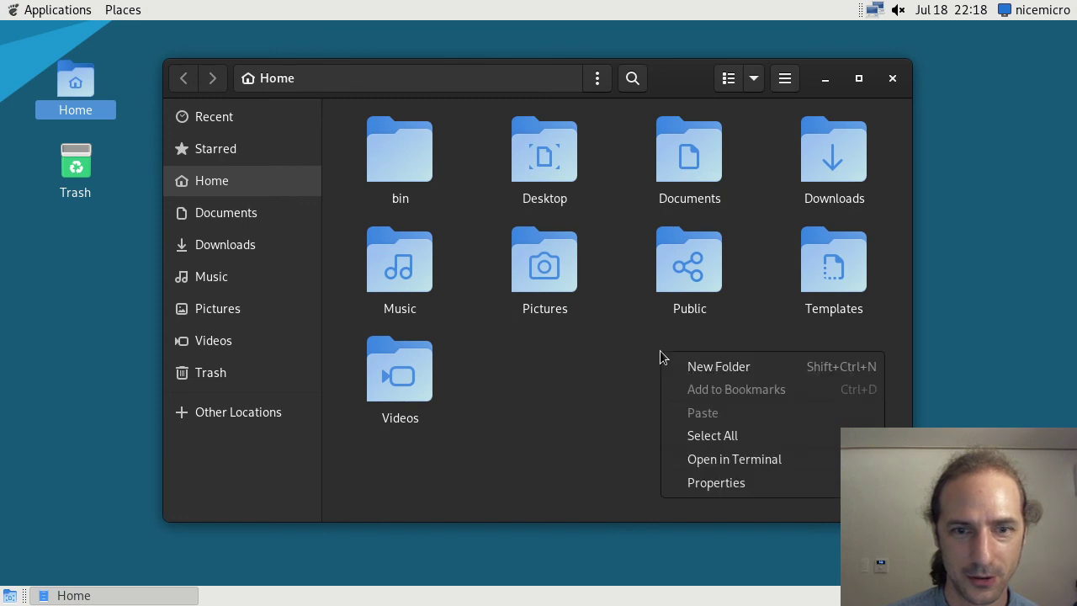
pyautogui.click(893, 79)
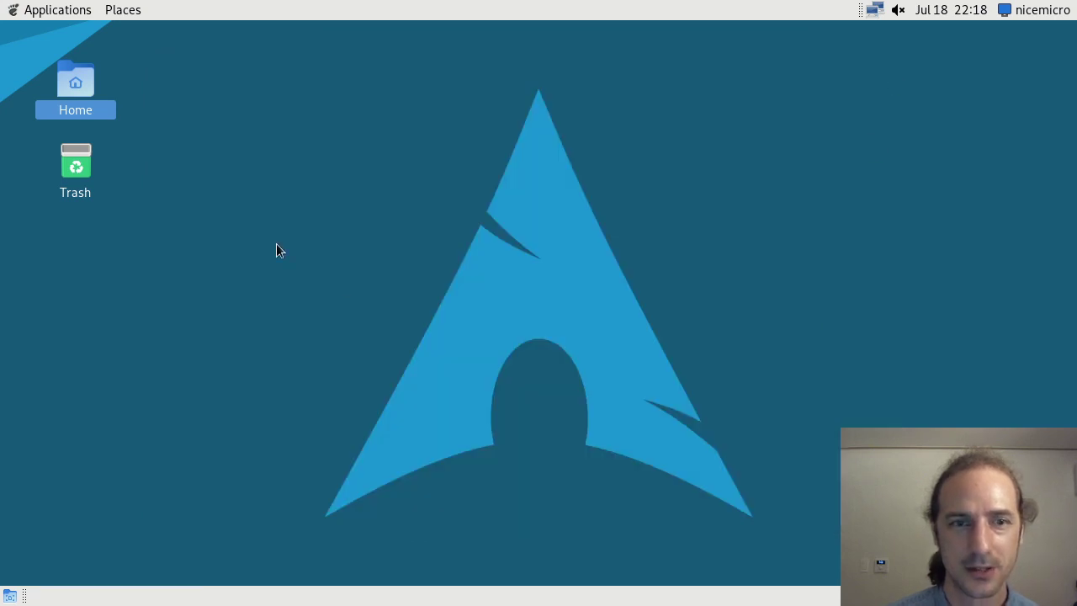
pyautogui.moveTo(292, 101); pyautogui.dragTo(756, 535)
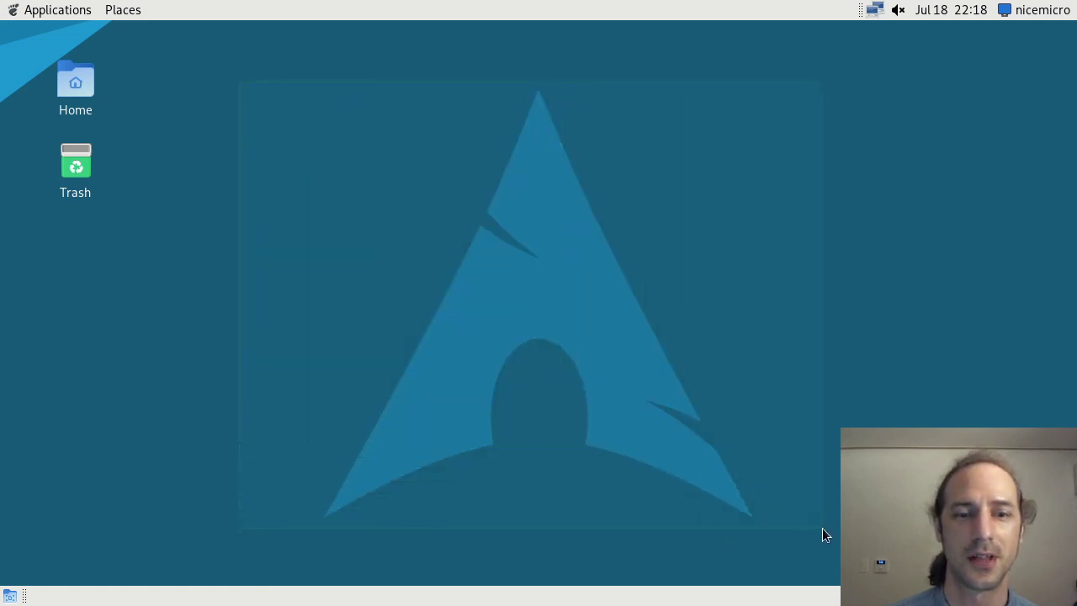
pyautogui.moveTo(822, 527); pyautogui.dragTo(257, 76)
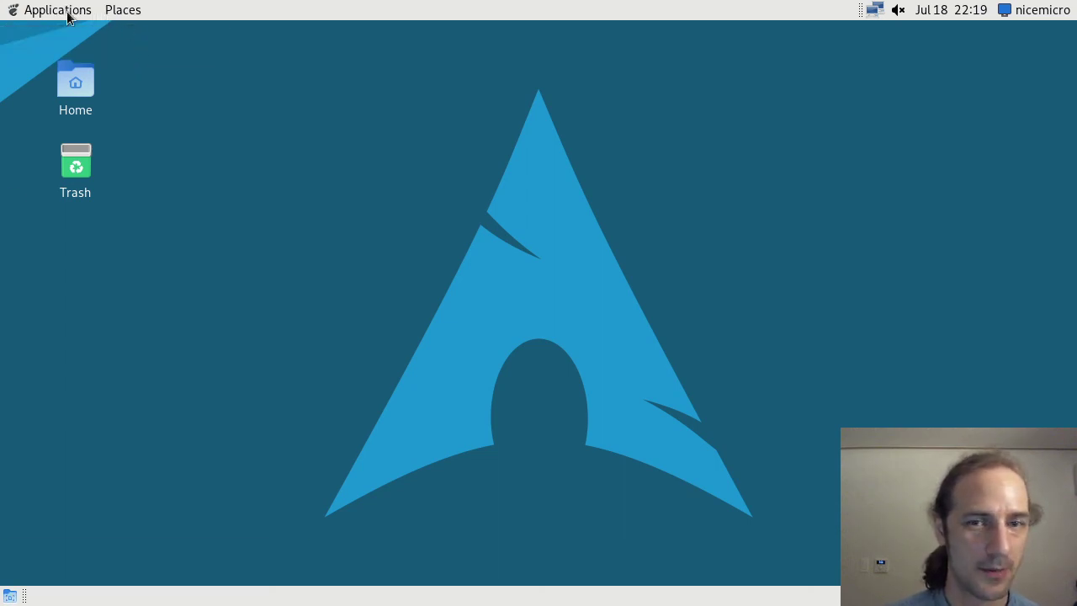
pyautogui.moveTo(231, 76); pyautogui.dragTo(807, 522)
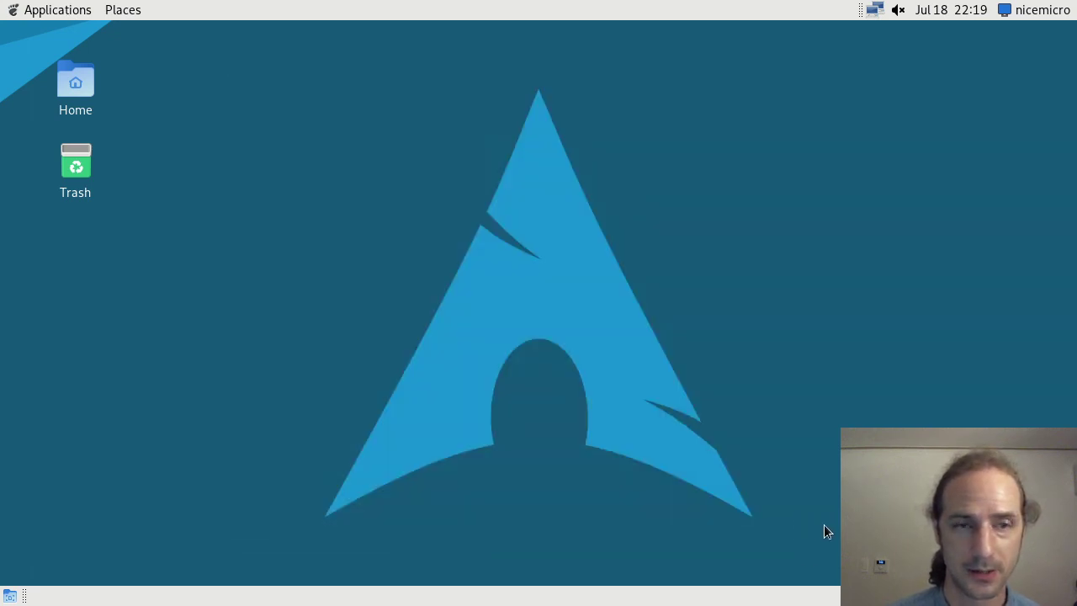
pyautogui.moveTo(875, 526); pyautogui.dragTo(206, 81)
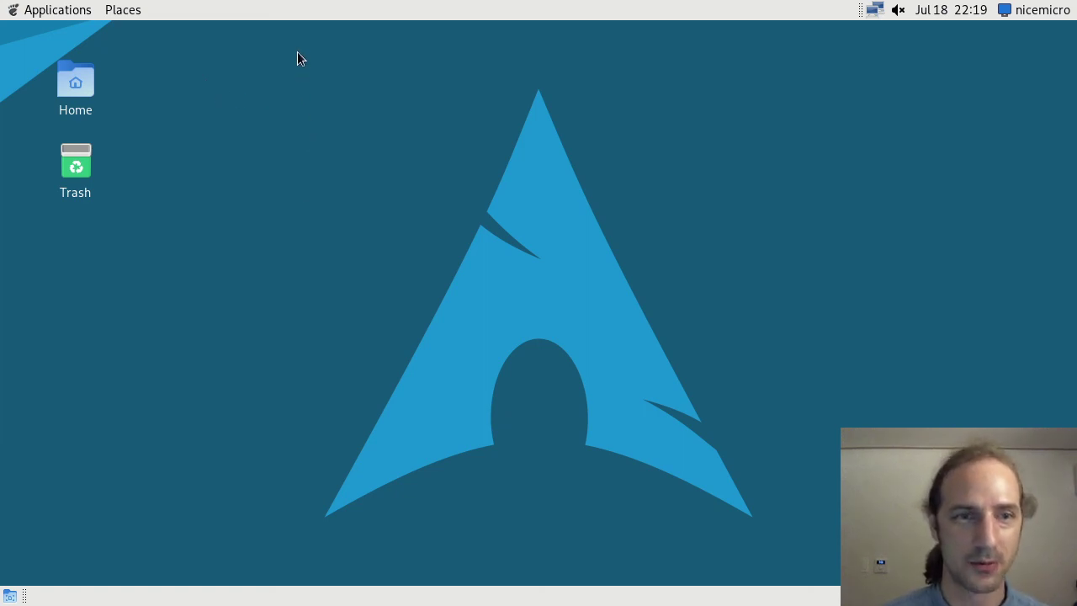
pyautogui.moveTo(298, 53); pyautogui.dragTo(779, 525)
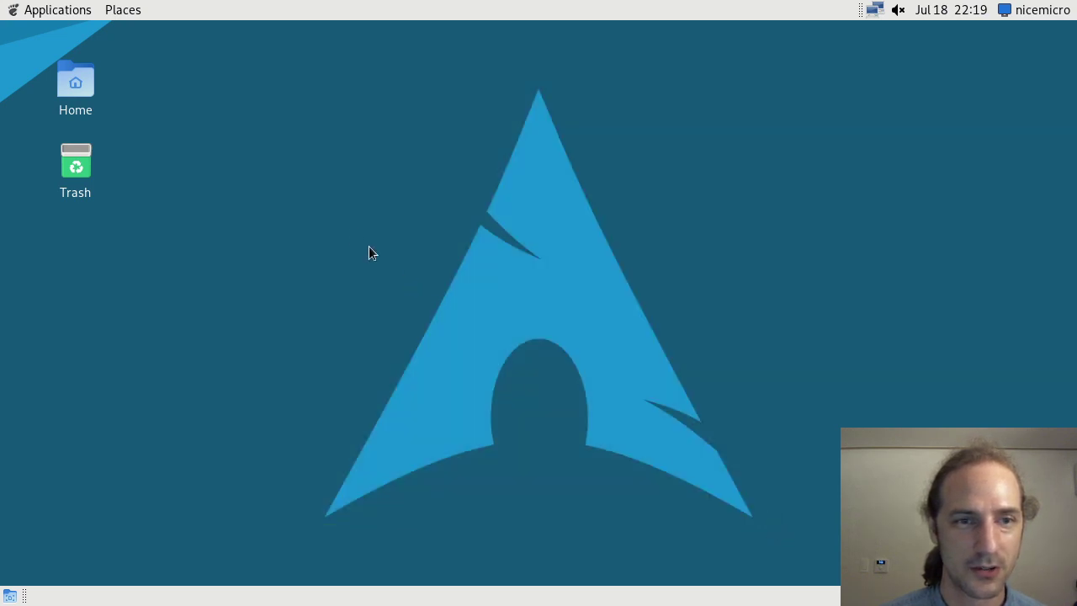
pyautogui.moveTo(350, 229); pyautogui.dragTo(822, 364)
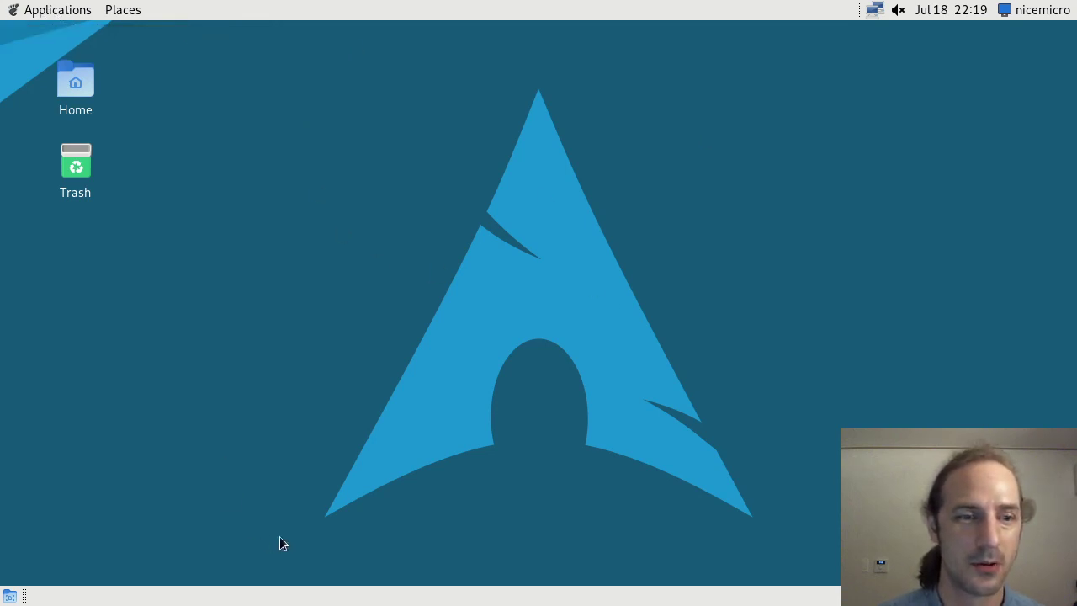
pyautogui.moveTo(324, 529); pyautogui.dragTo(765, 65)
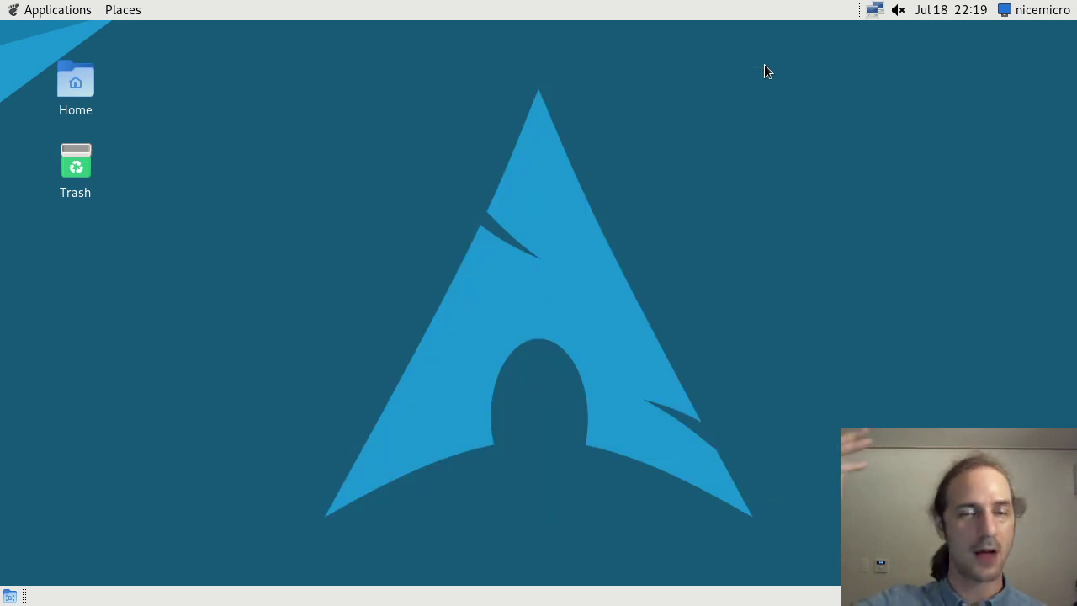